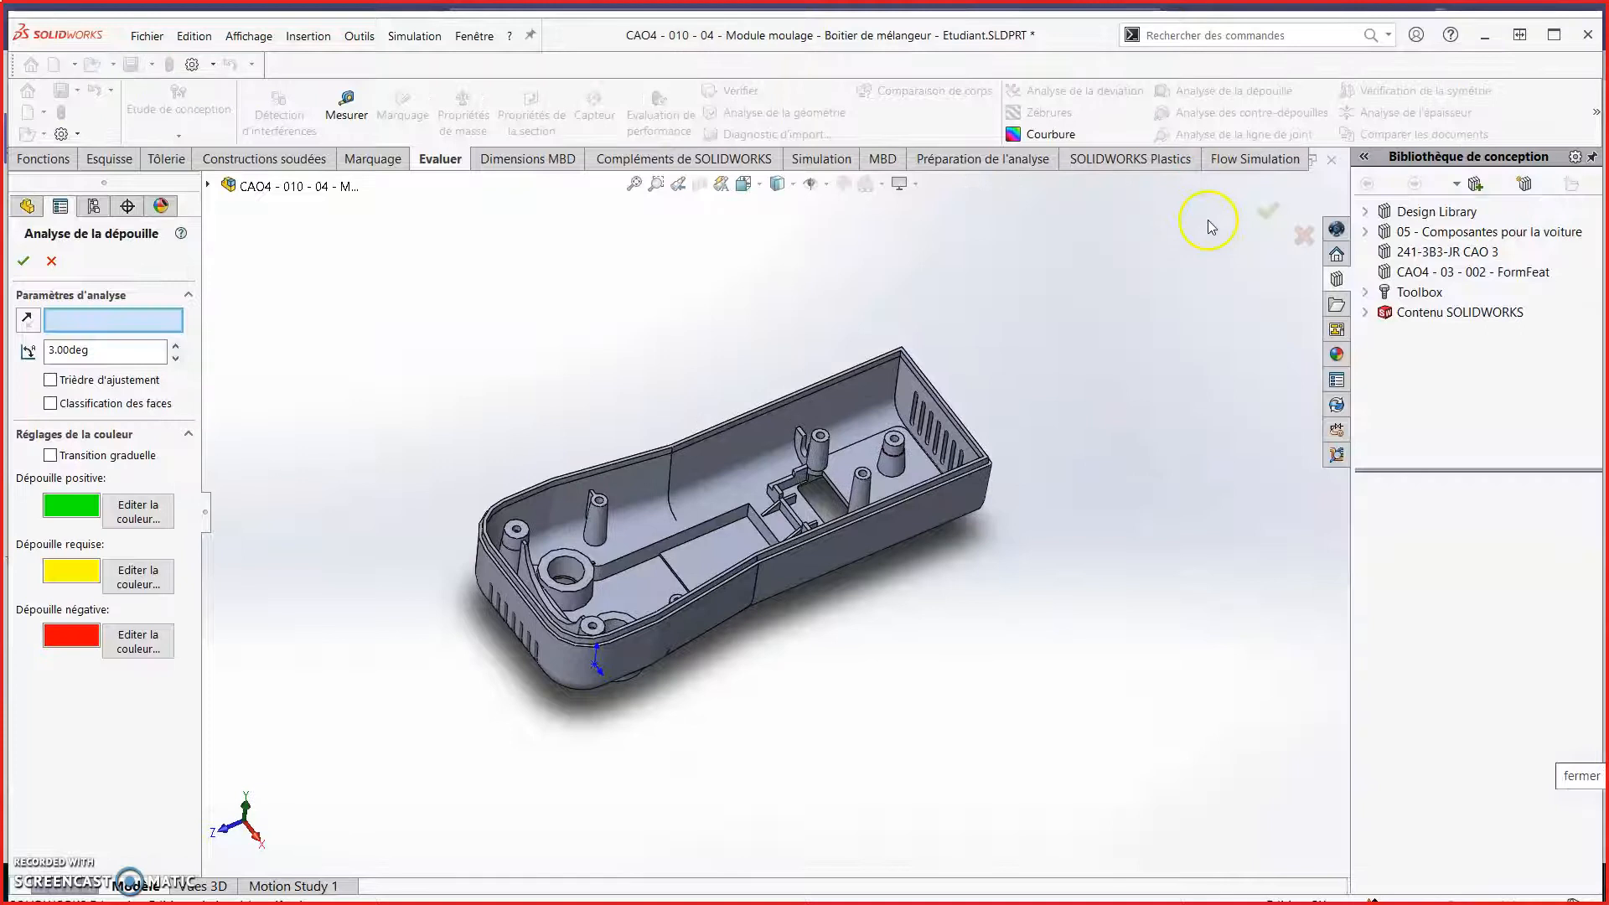
Set the Top Plane as the pull direction for the housing's draft analysis
left_click(207, 184)
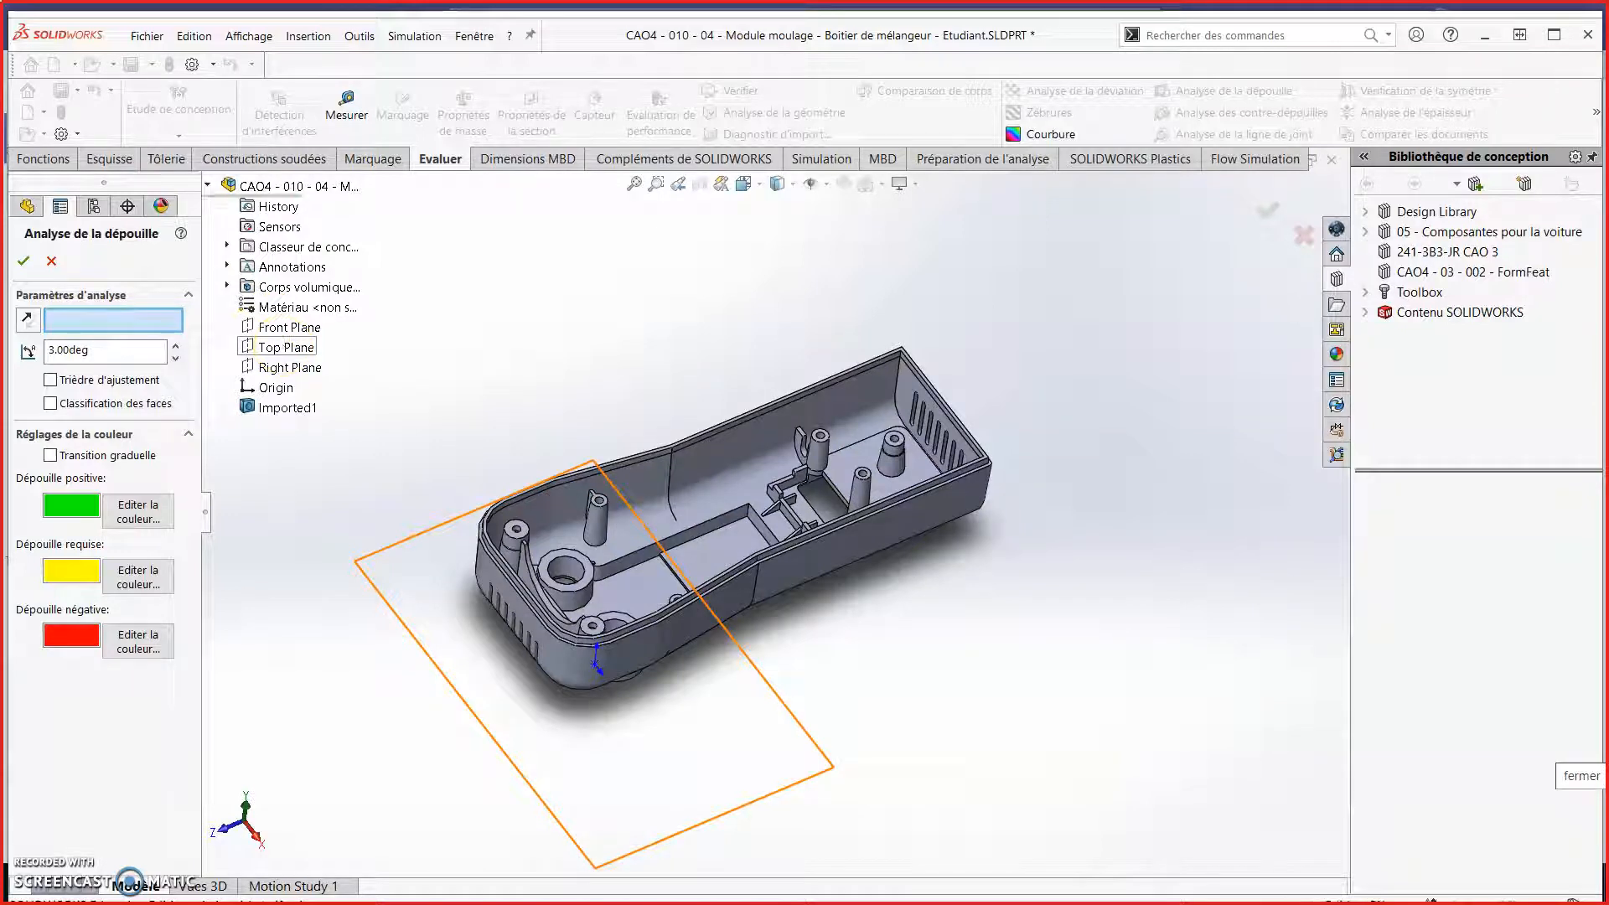
left_click(285, 346)
middle_click_drag(921, 506, 910, 493)
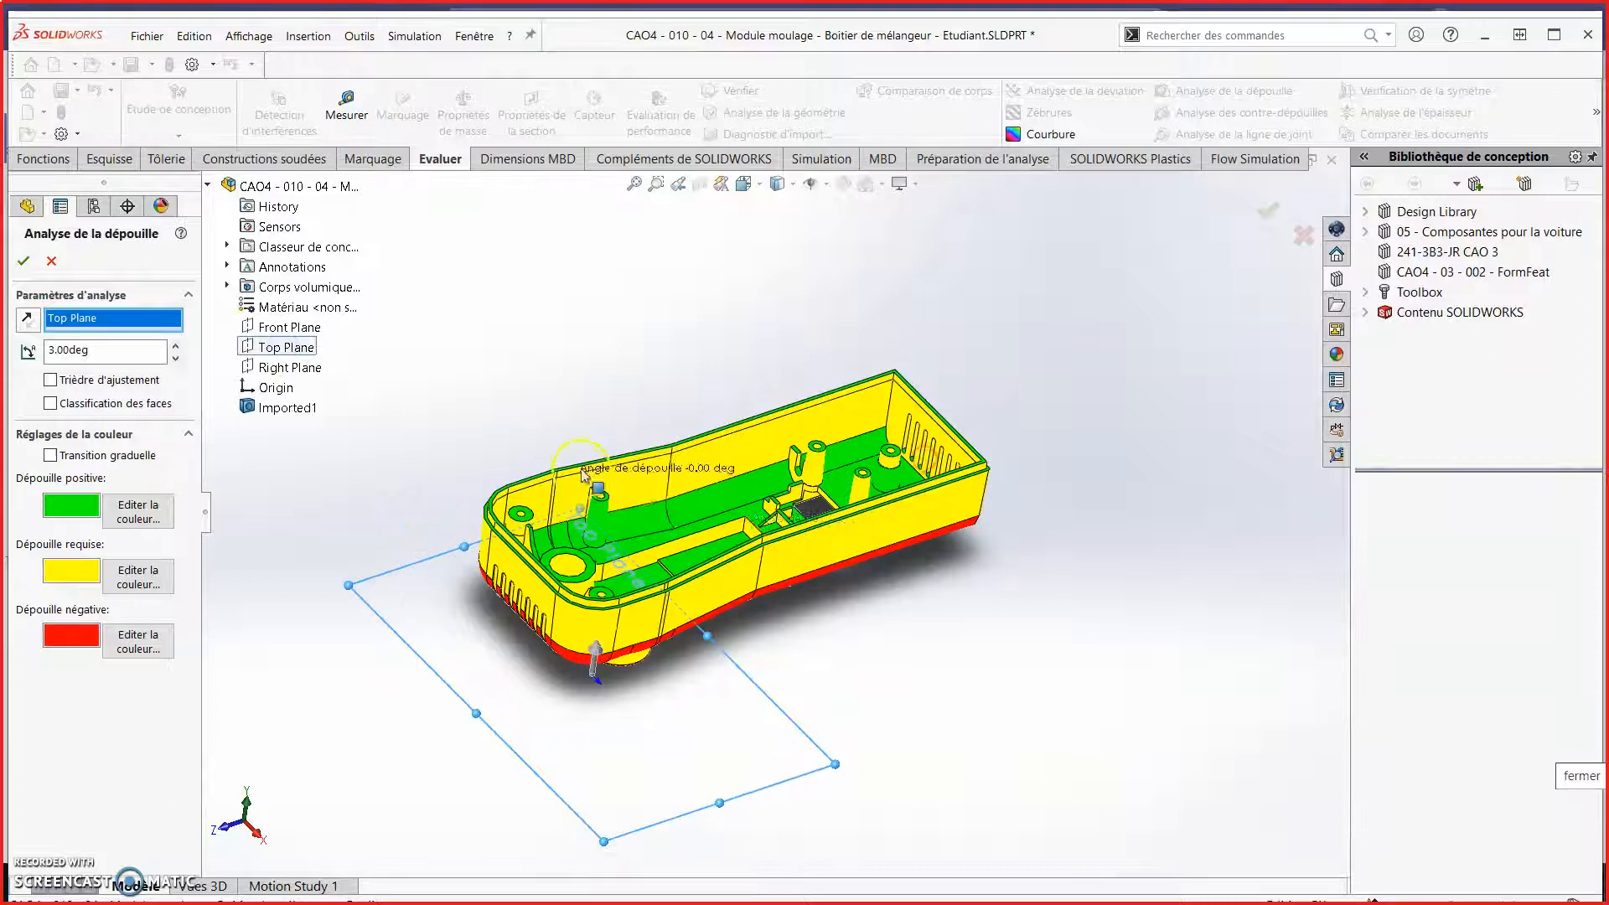
scroll(582, 470, "down", 4)
scroll(726, 536, "up", 2)
scroll(1018, 556, "down", 1)
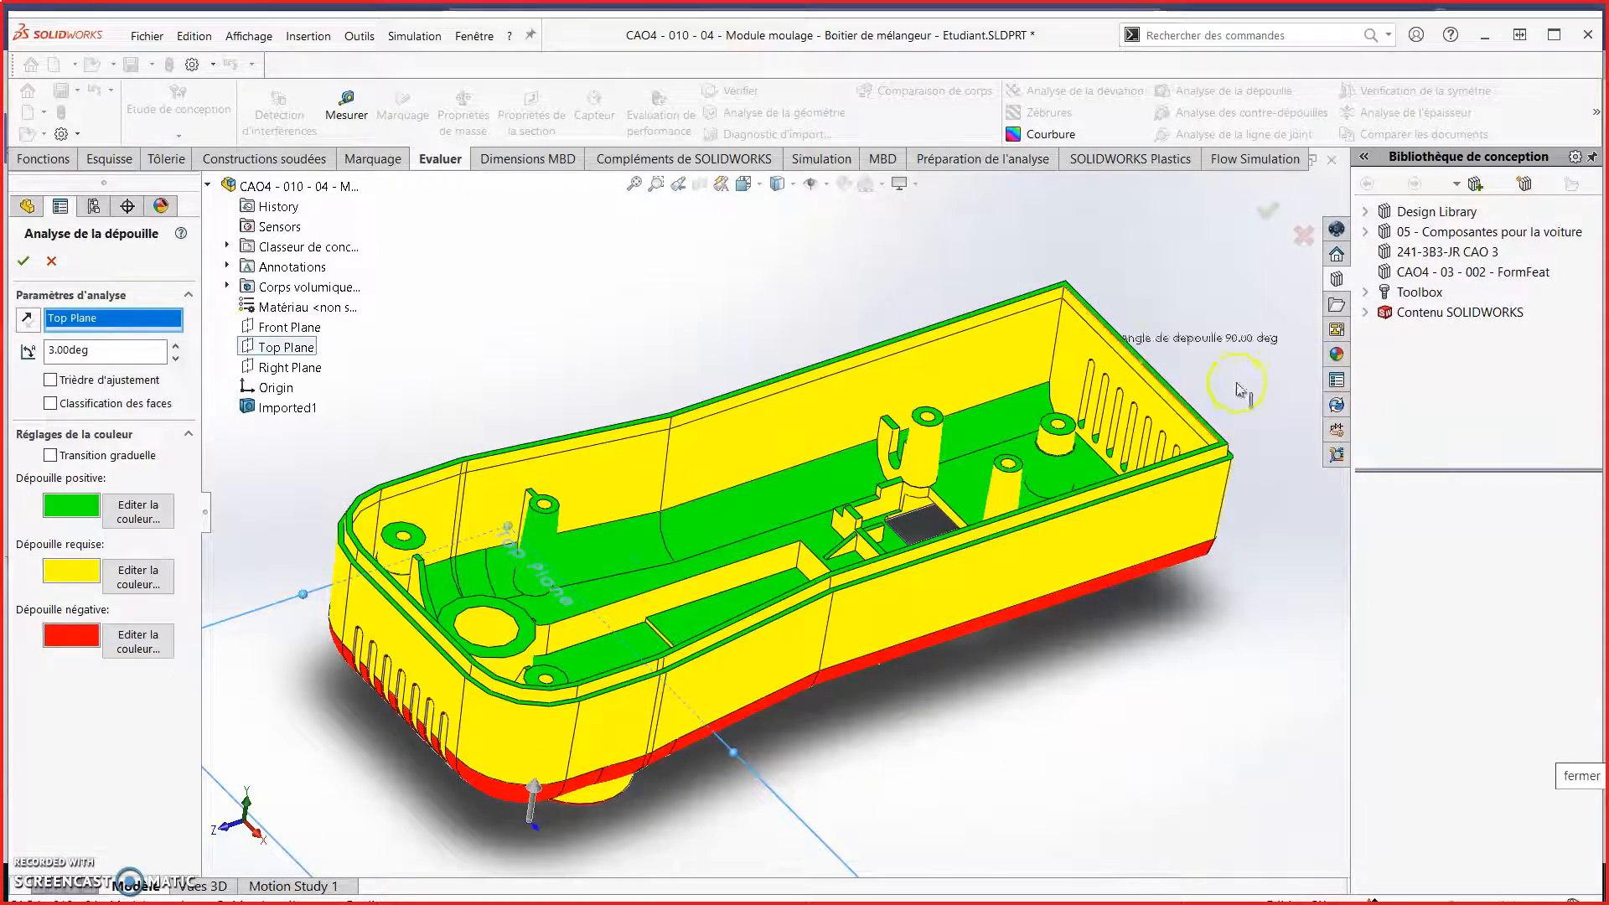
mouse_move(1095, 542)
middle_mouse_down()
mouse_move(1114, 443)
mouse_move(1077, 531)
middle_mouse_up()
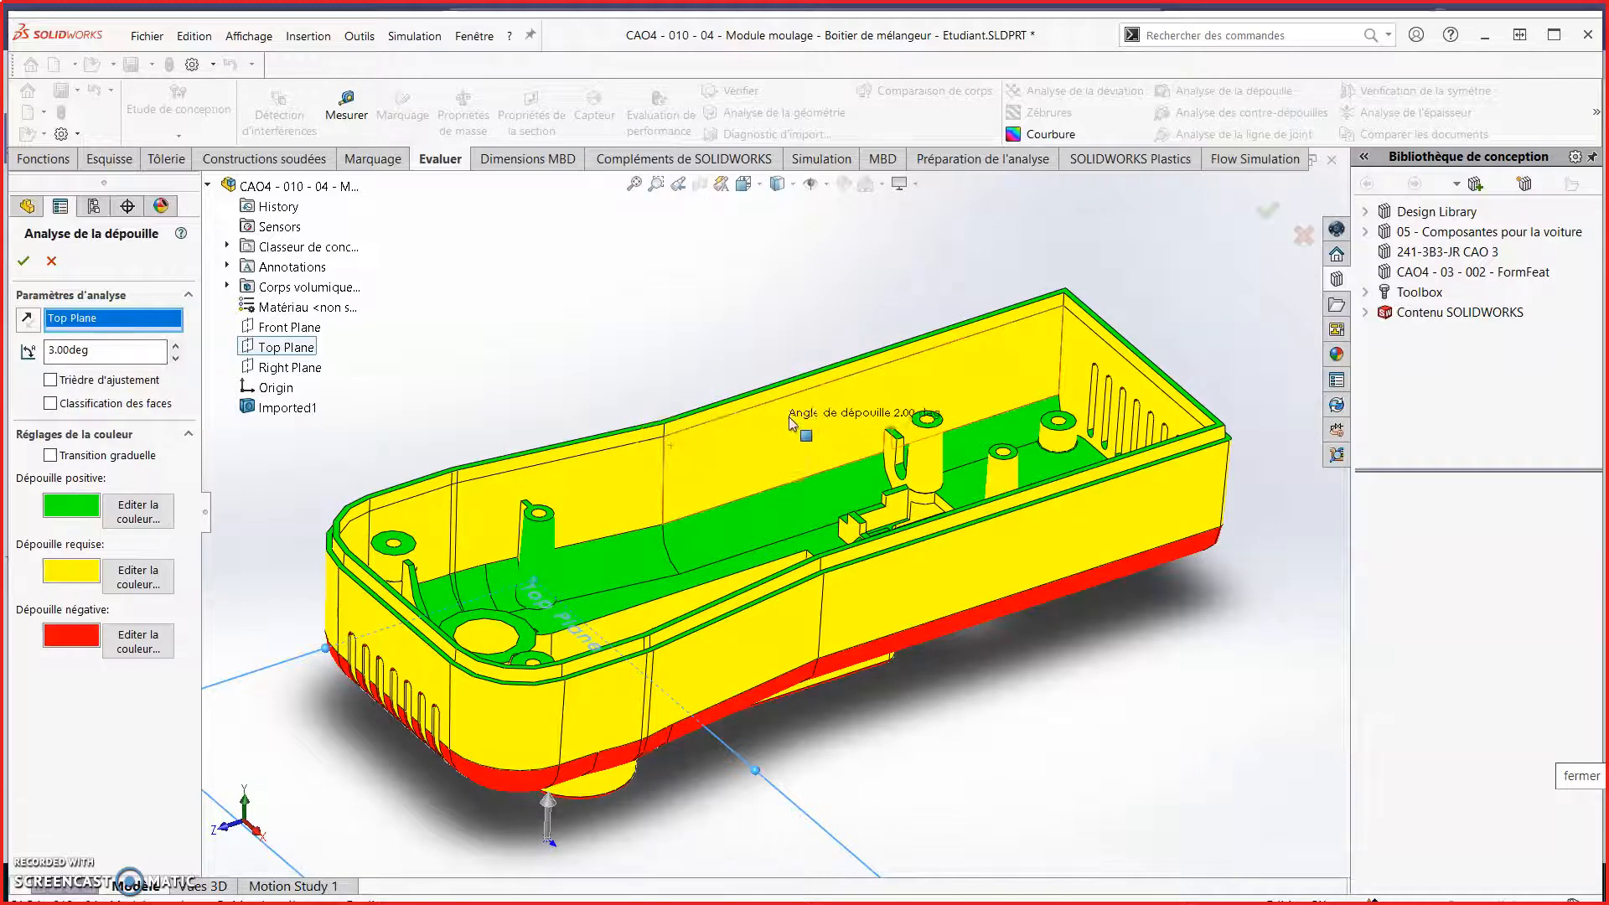
Set the draft analysis angle to 2 degrees
left_click(133, 354)
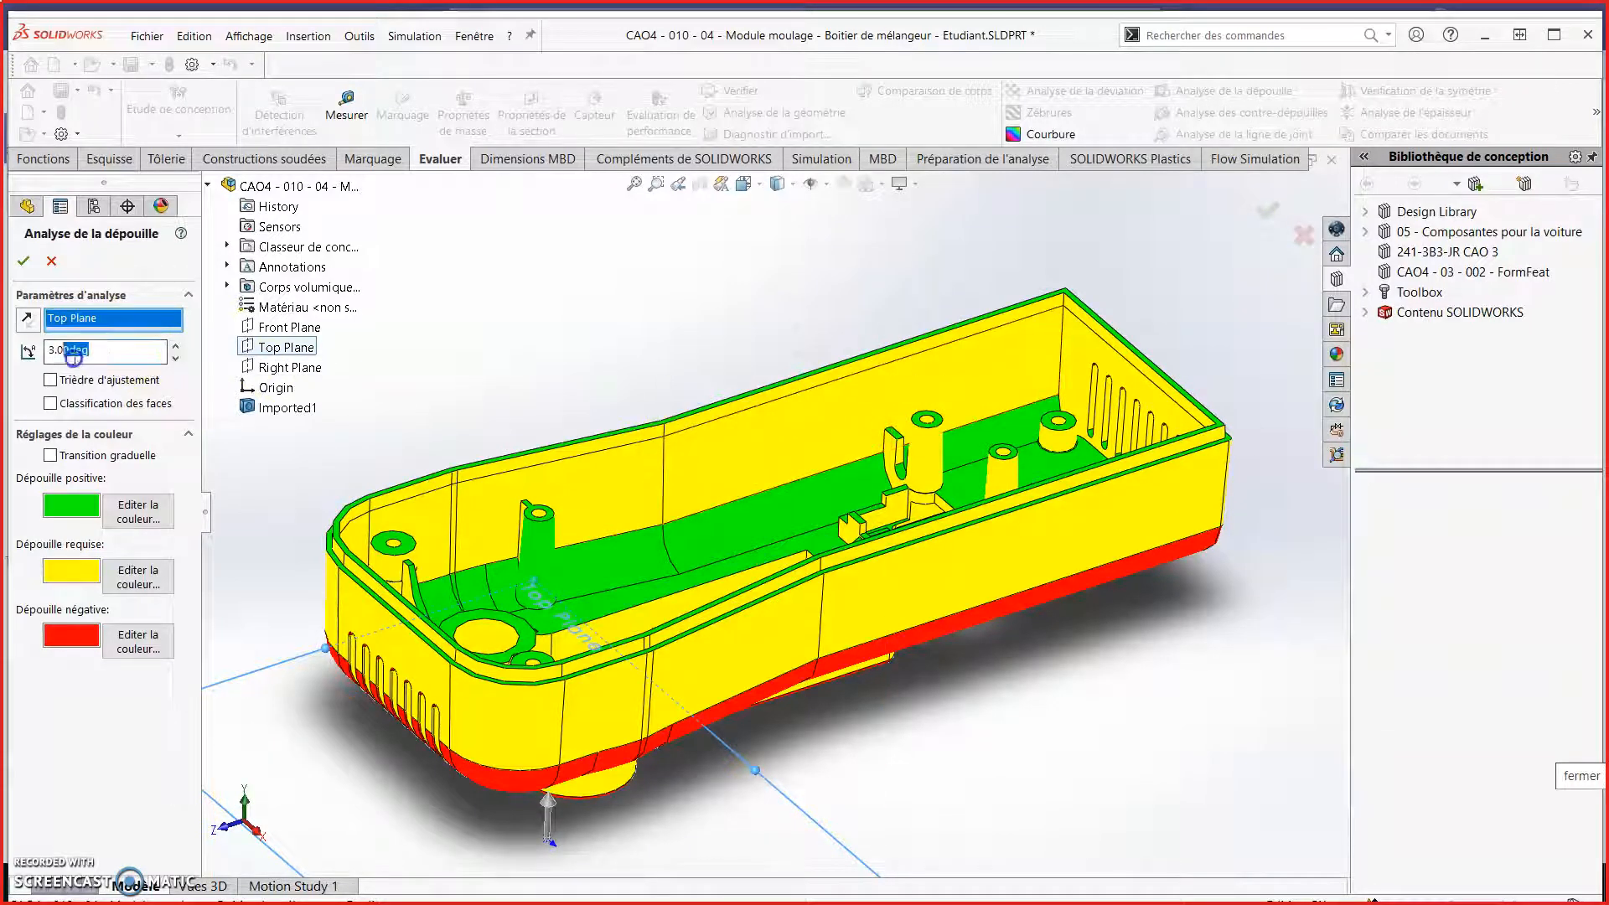
type("2")
key("Return")
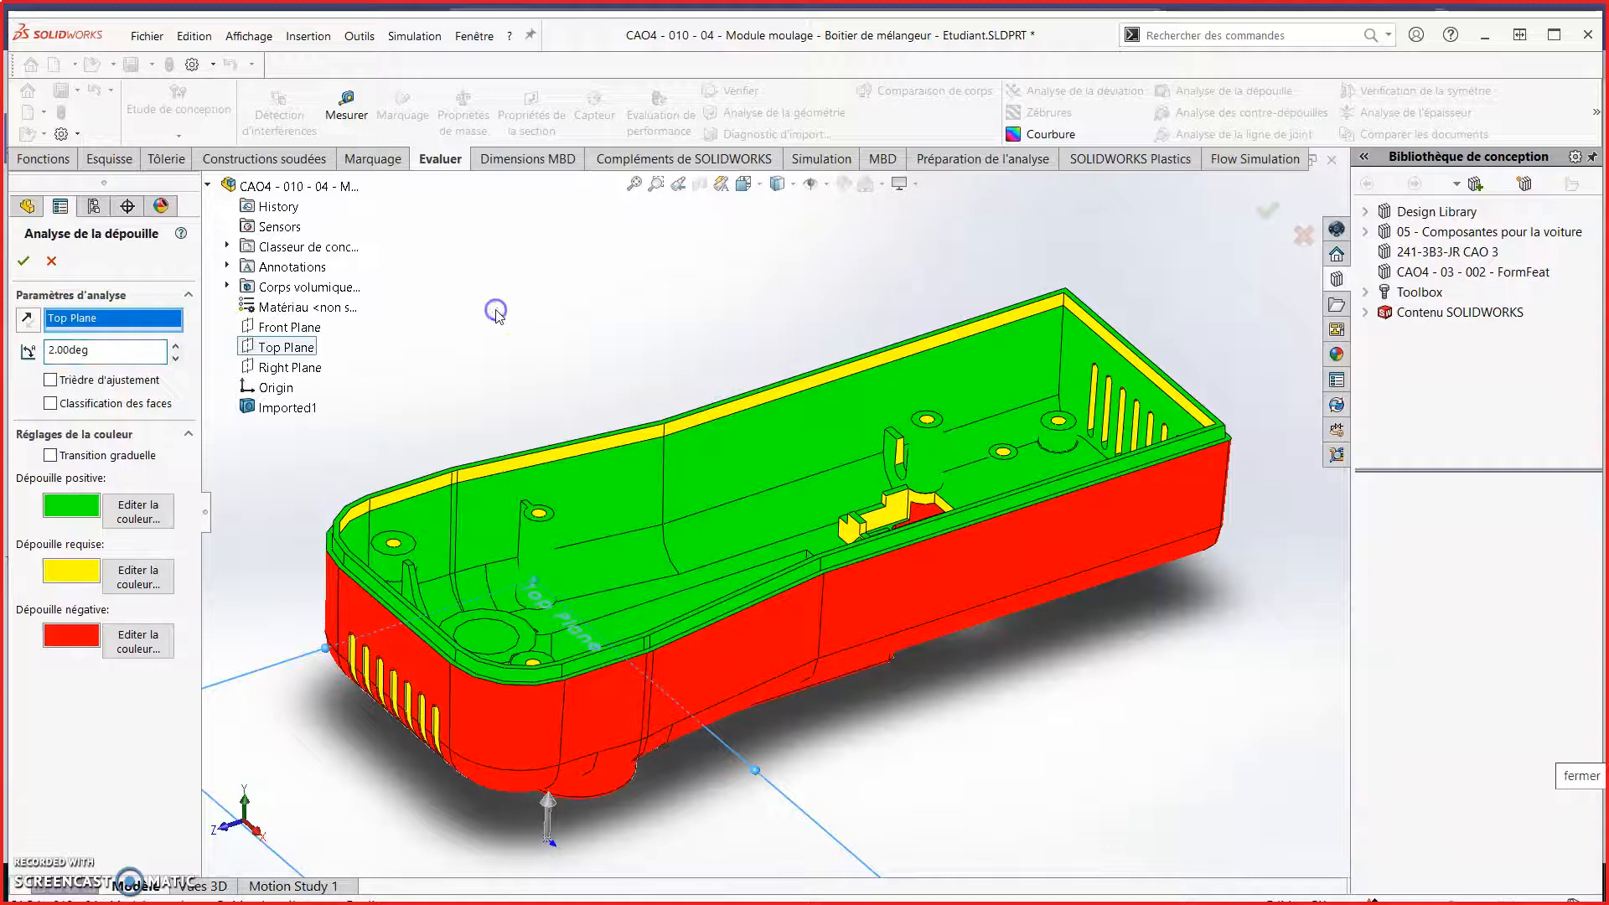
Examine the draft classification and angles on the screw bosses, ribs and openings inside the housing
middle_click_drag(1067, 531, 956, 543)
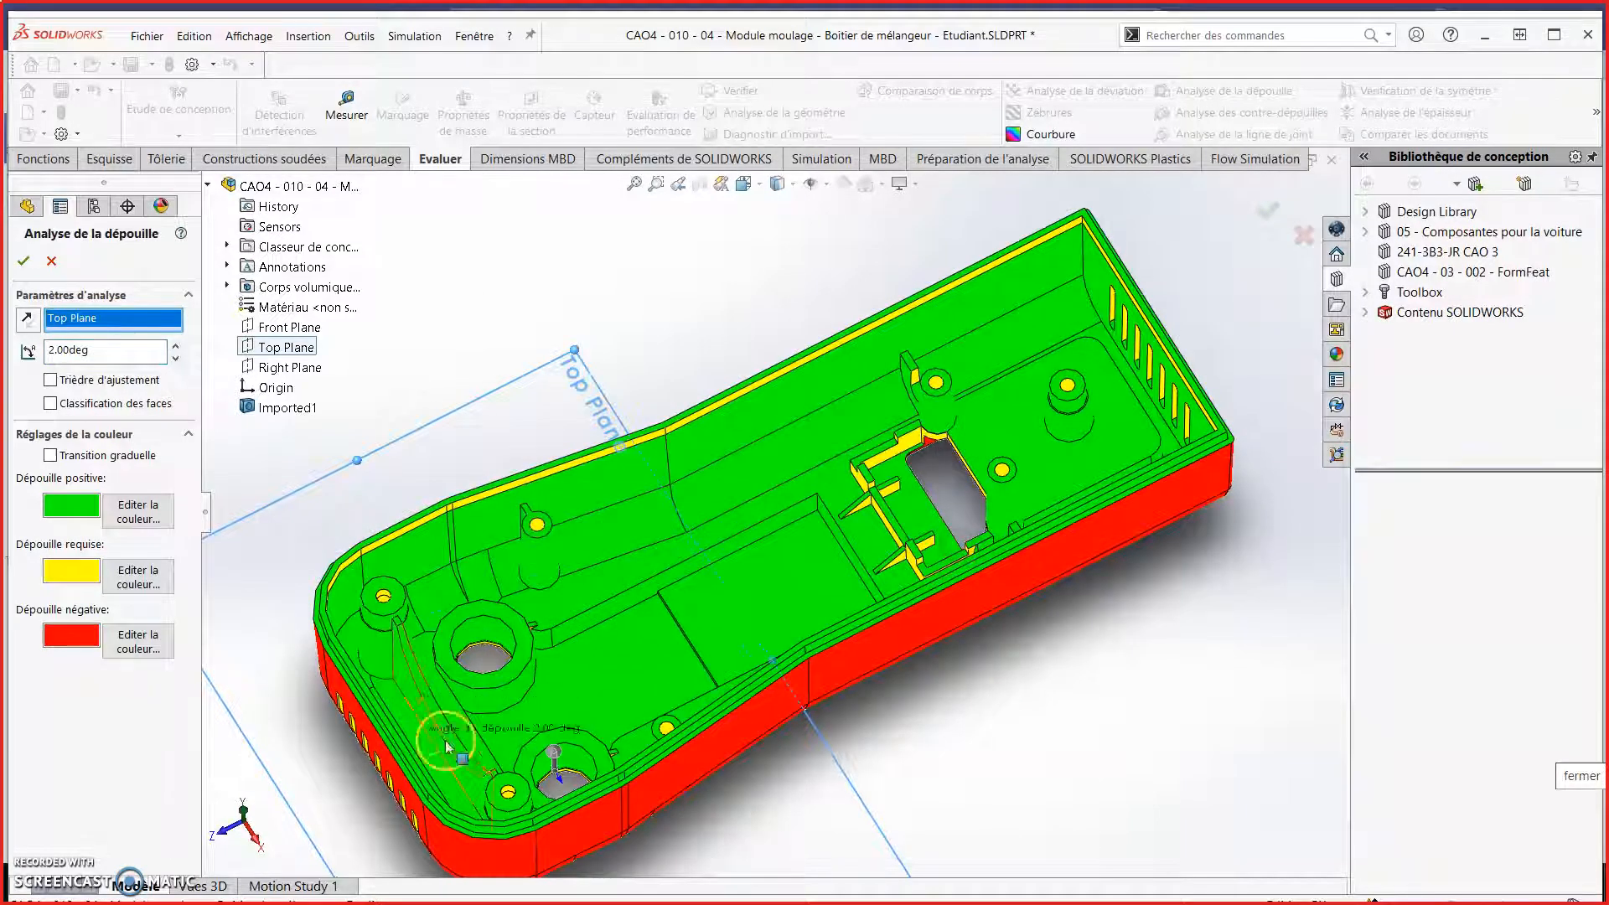
mouse_move(939, 423)
scroll(938, 423, "down", 5)
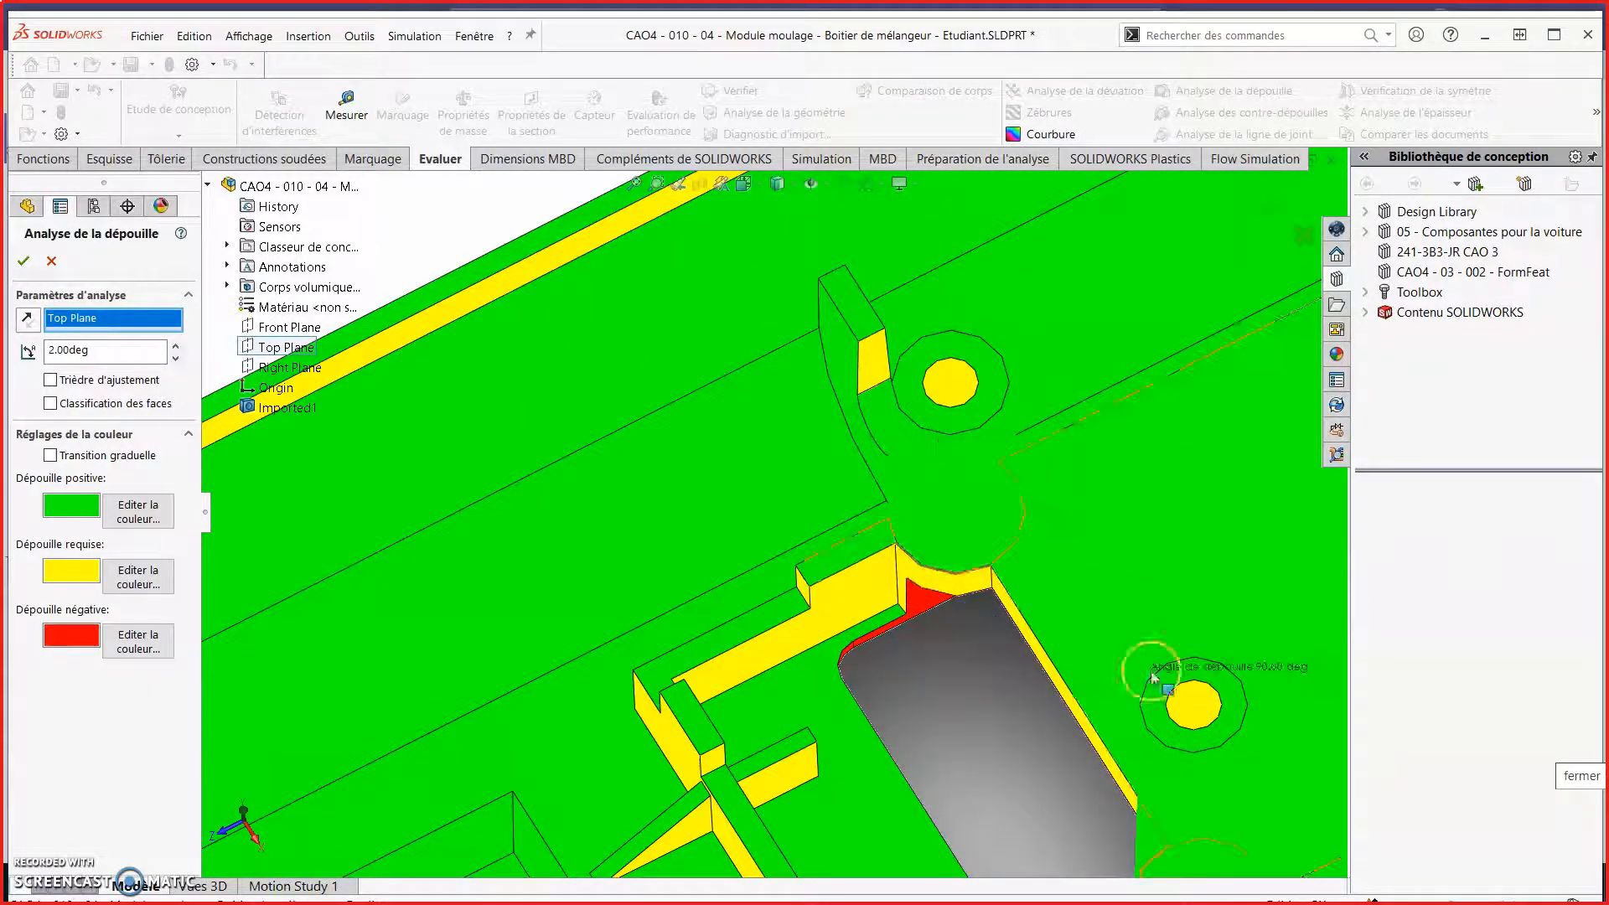
scroll(1184, 696, "up", 10)
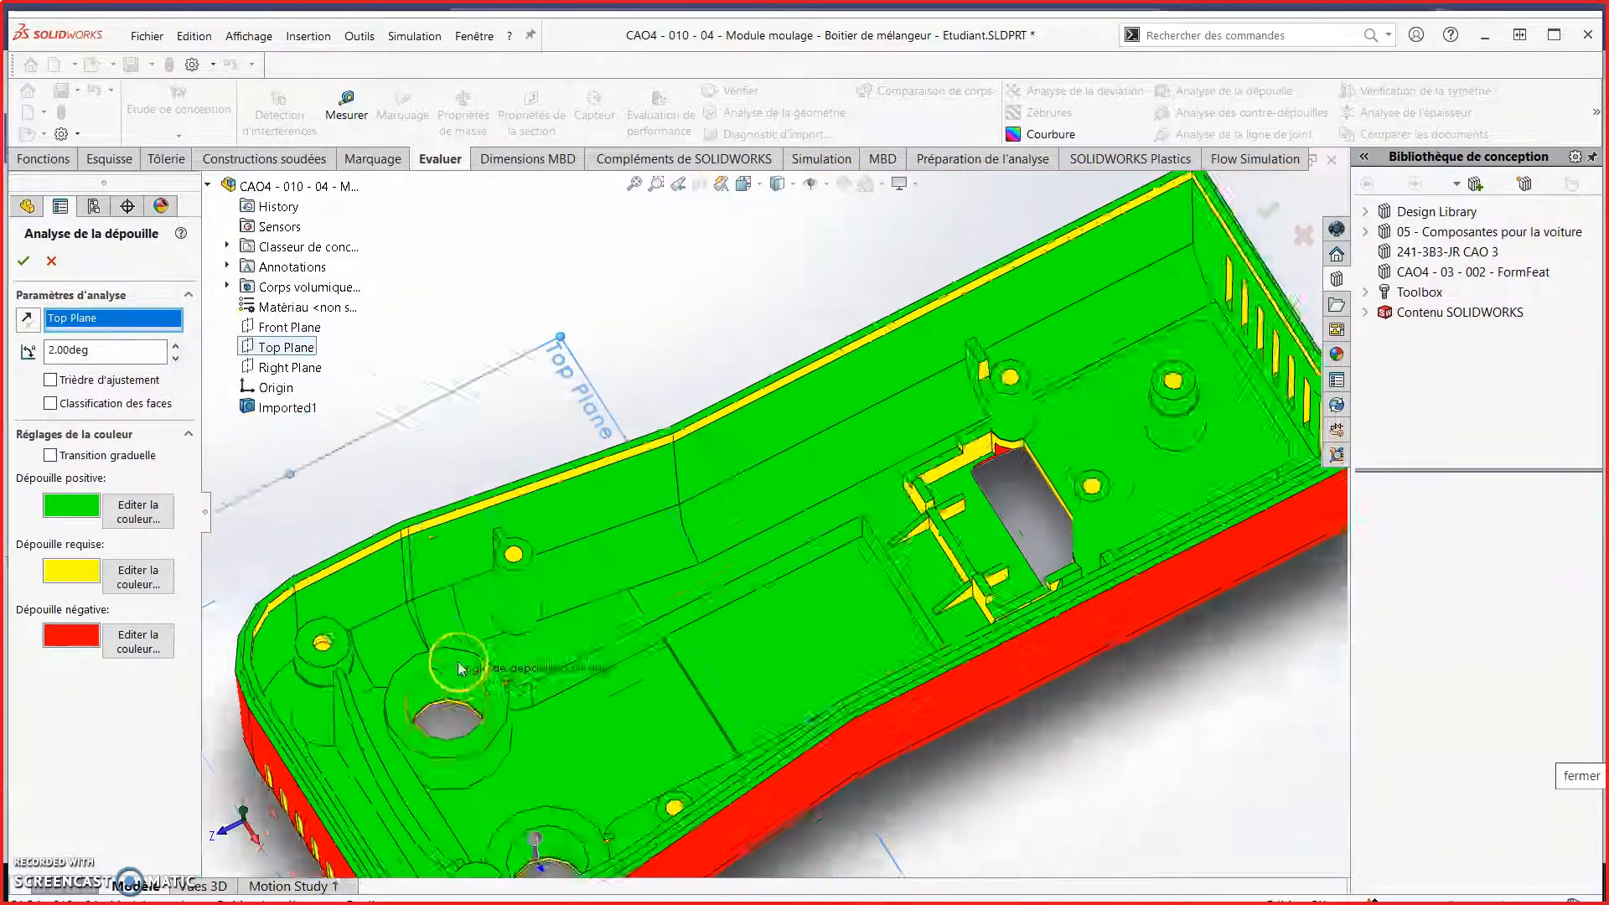
scroll(568, 567, "down", 8)
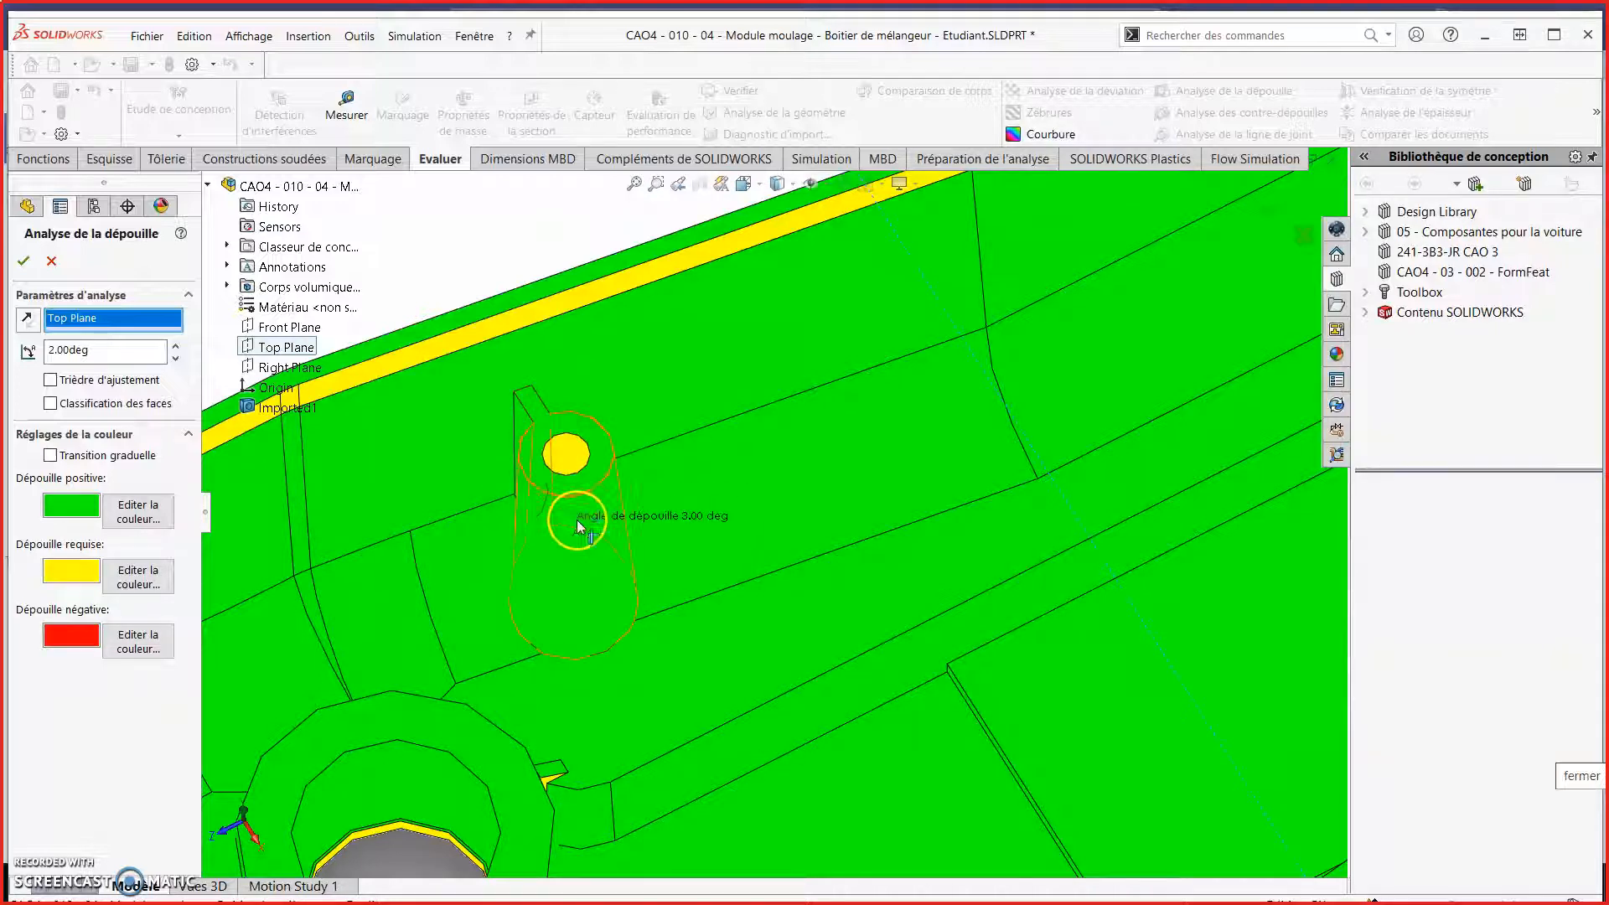
scroll(578, 527, "up", 8)
scroll(761, 766, "down", 1)
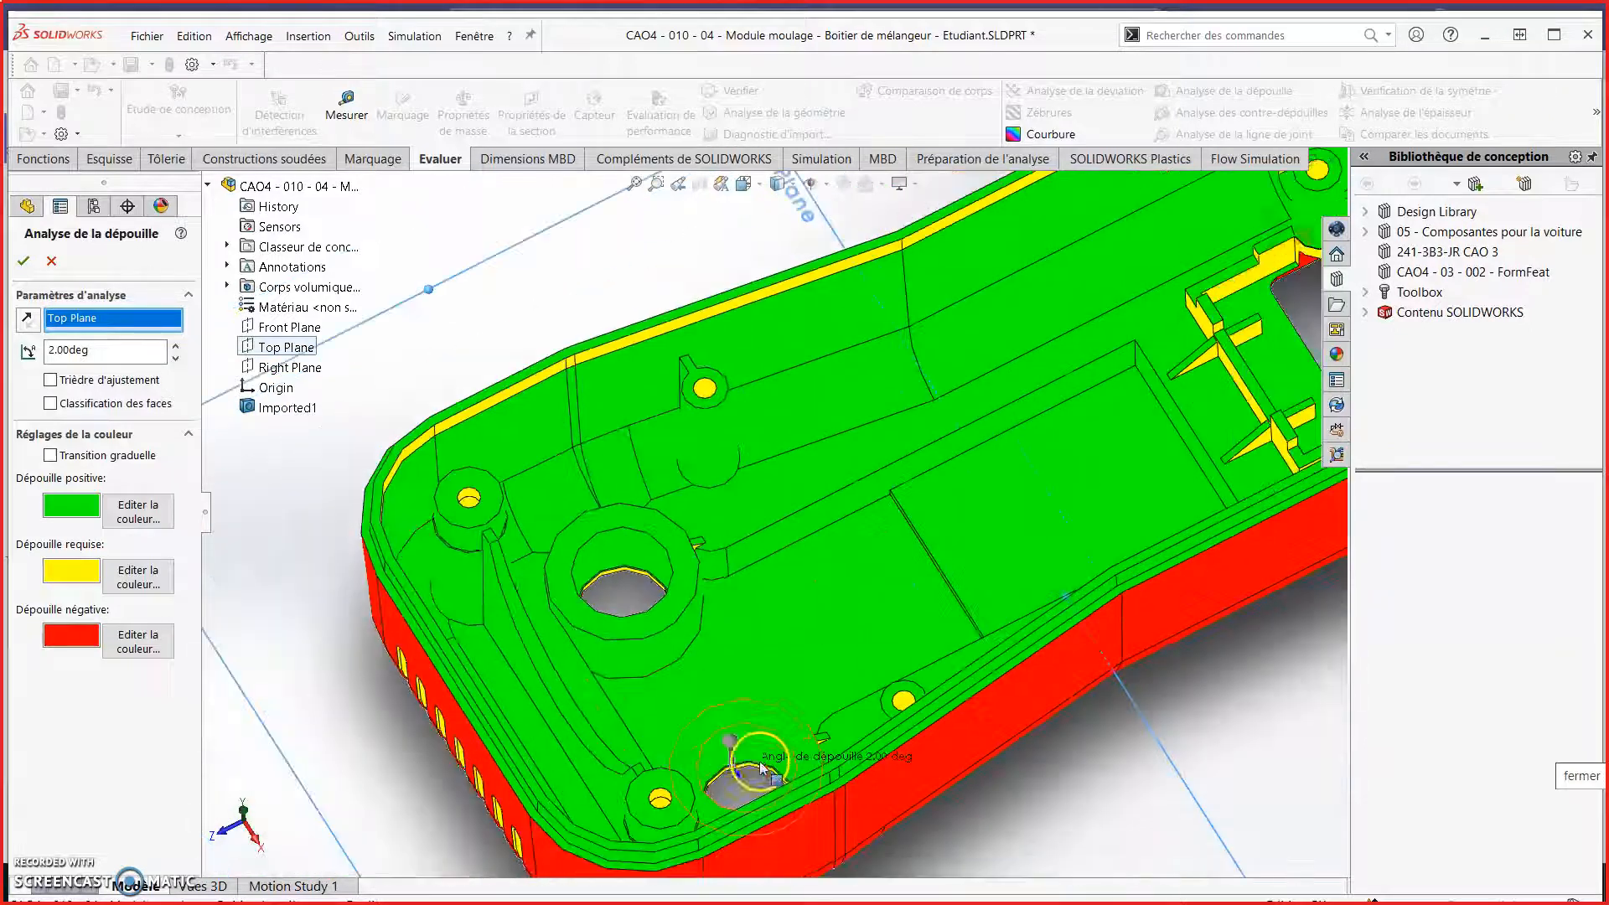
scroll(761, 767, "down", 1)
scroll(696, 346, "down", 6)
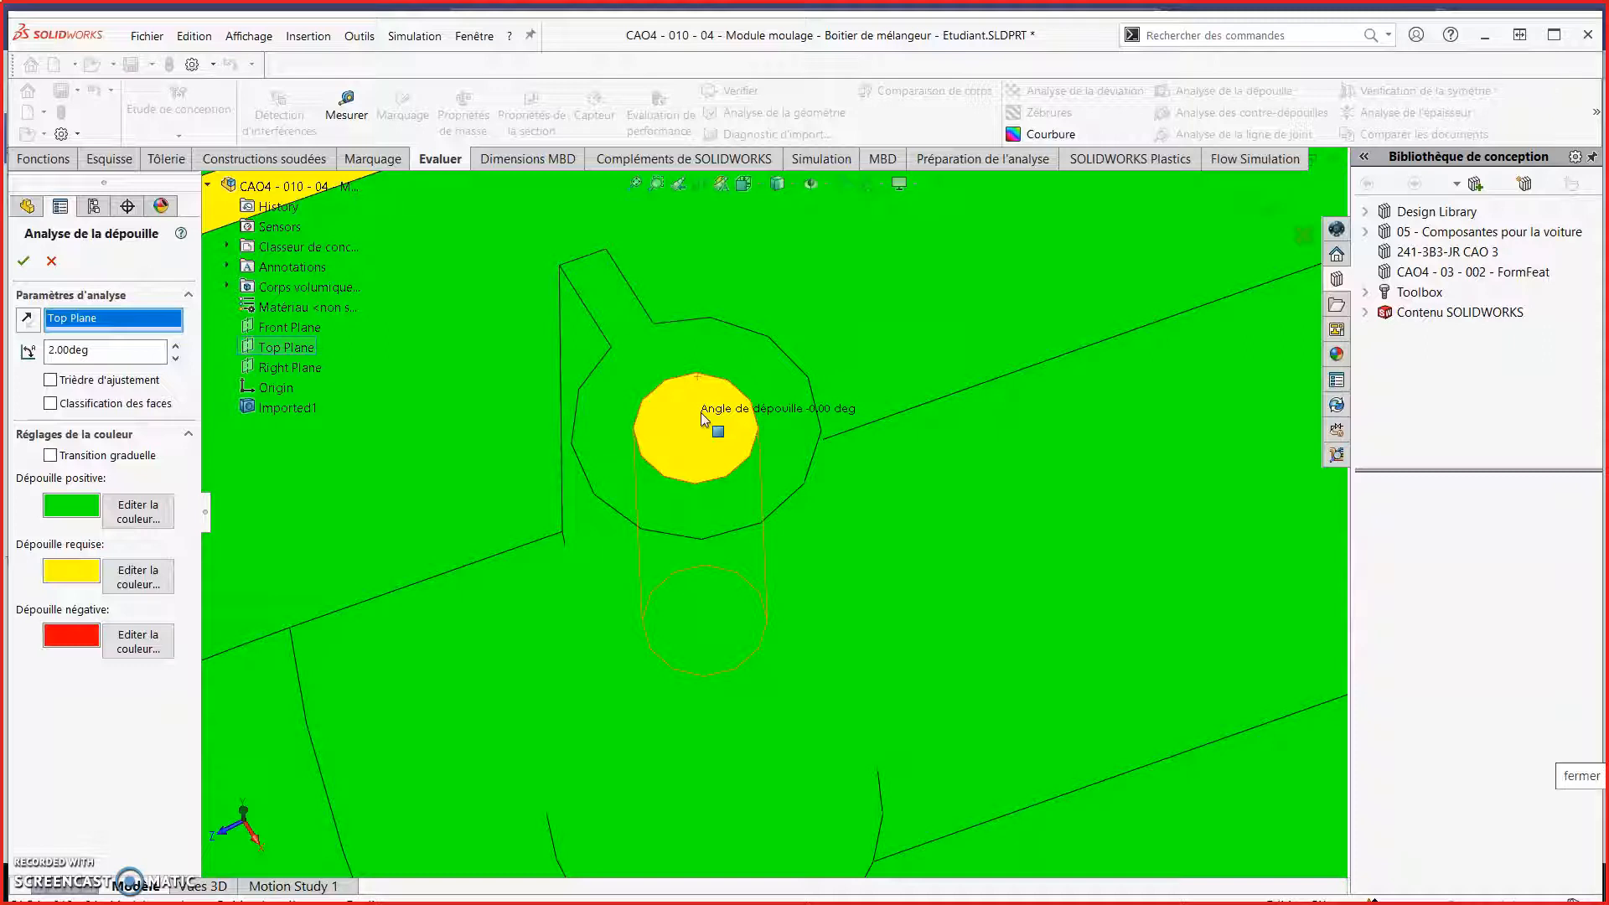
scroll(762, 655, "up", 8)
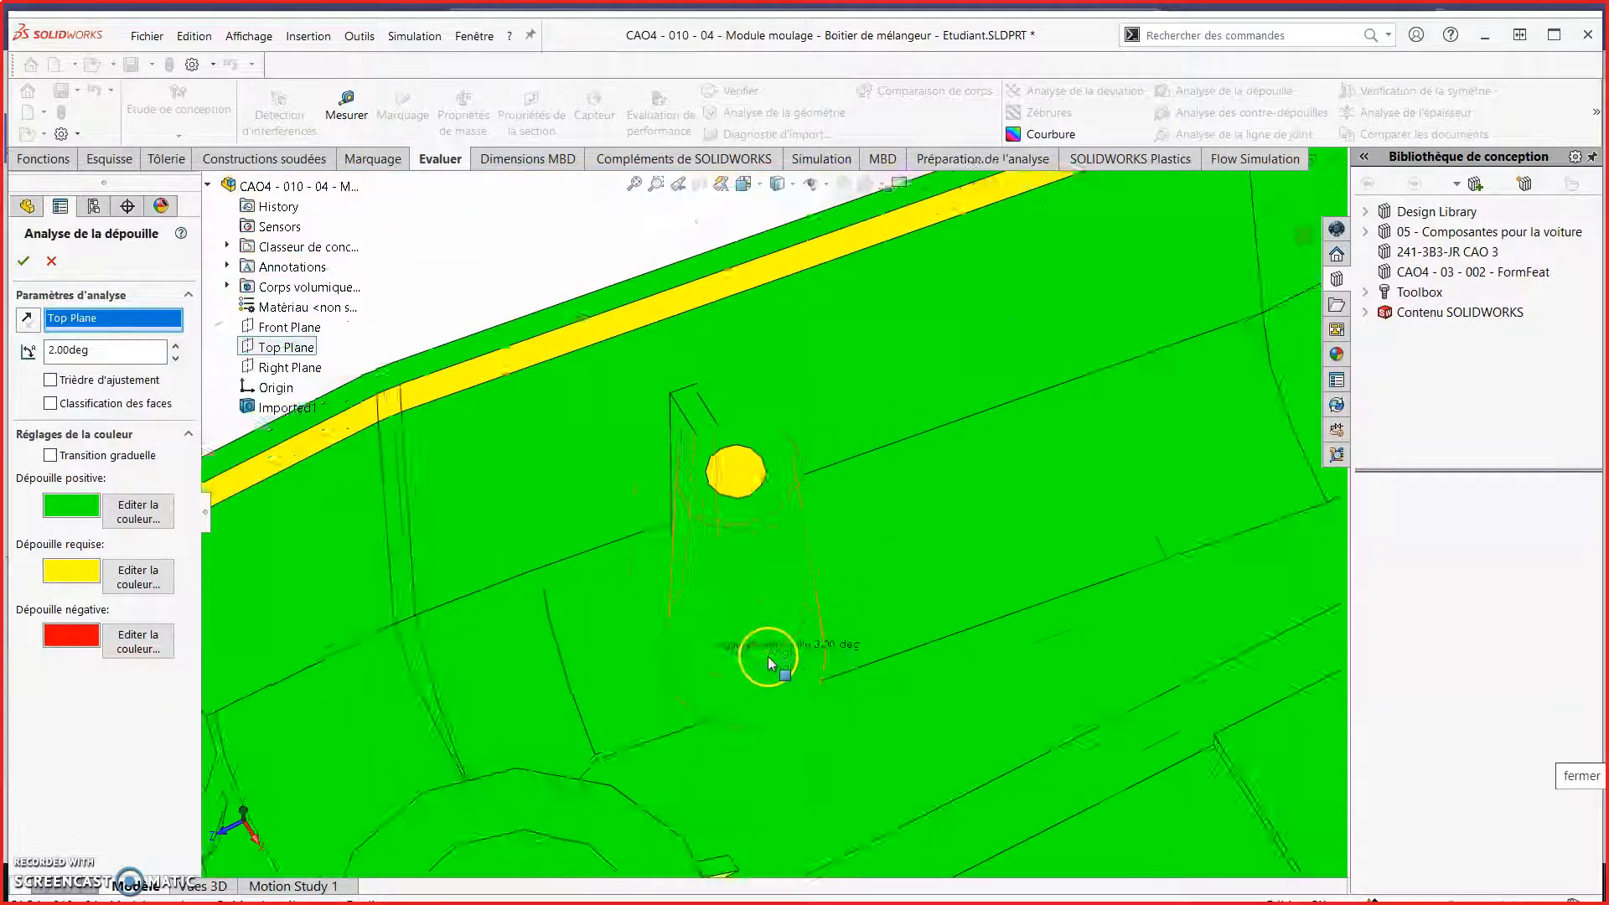
Examine the draft classification of the inner walls and upper rim, and view the housing's outer side
scroll(834, 440, "down", 3)
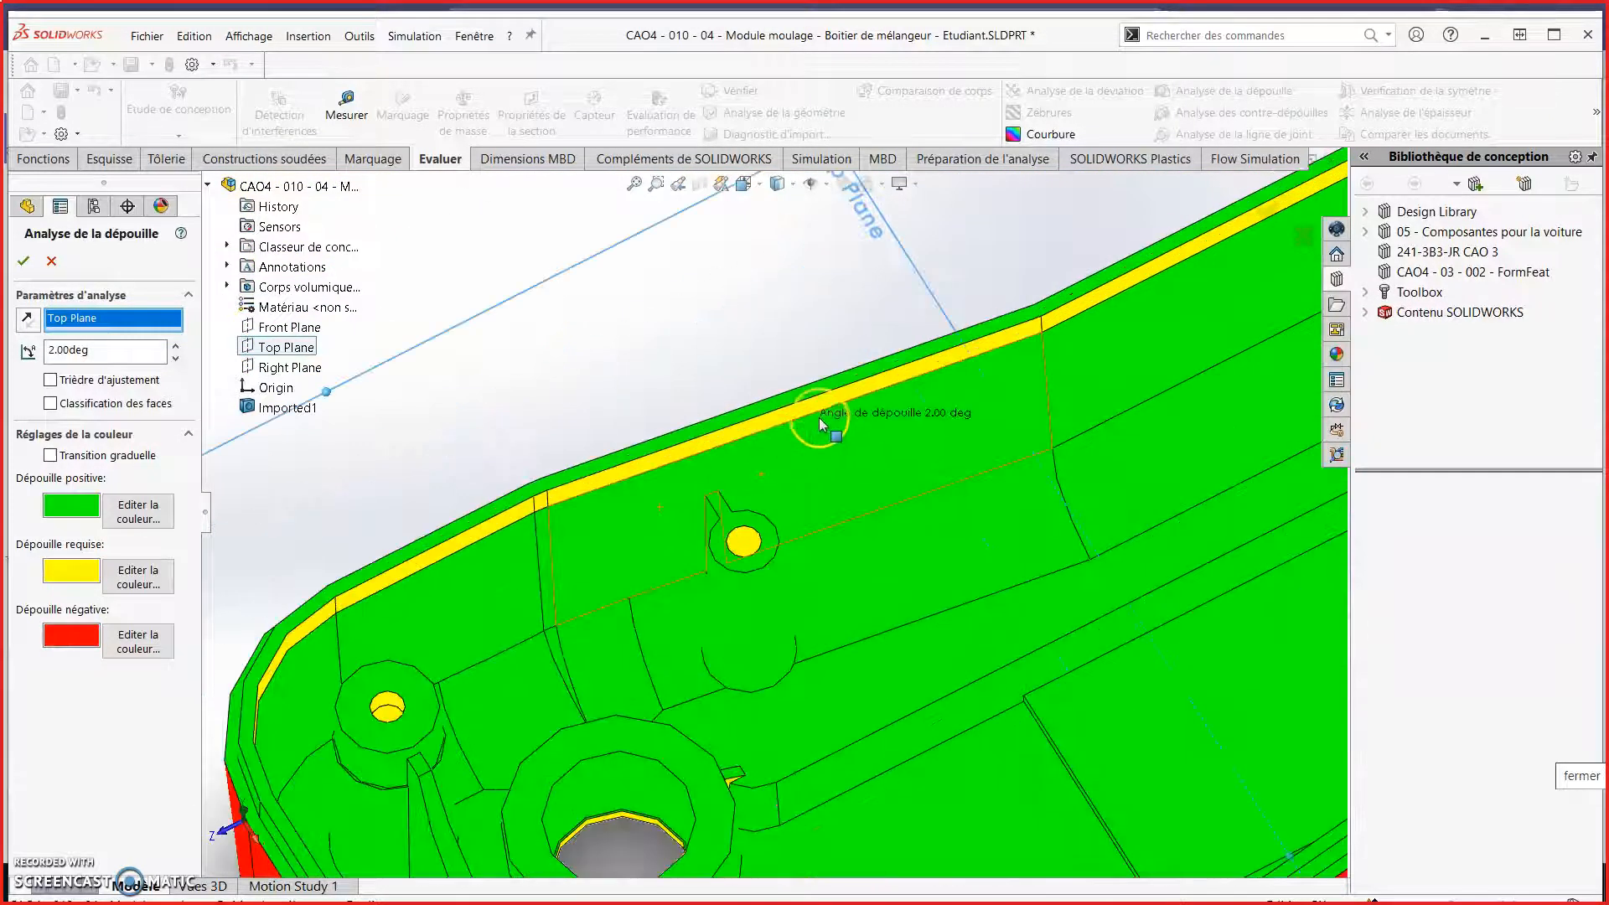
scroll(1034, 477, "up", 6)
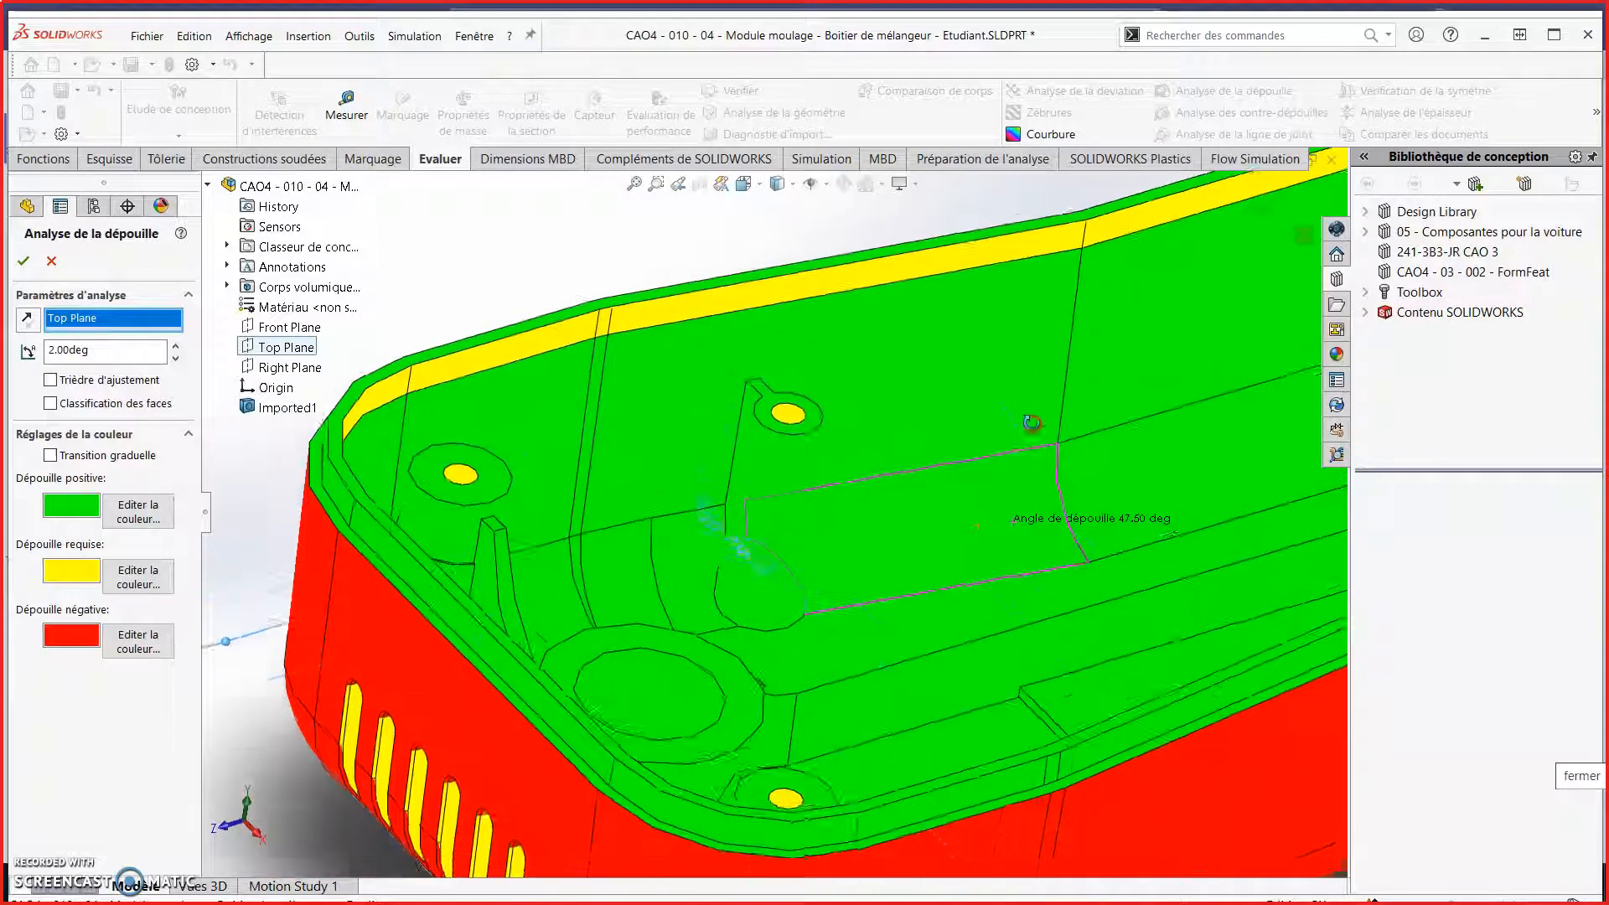
scroll(556, 413, "down", 5)
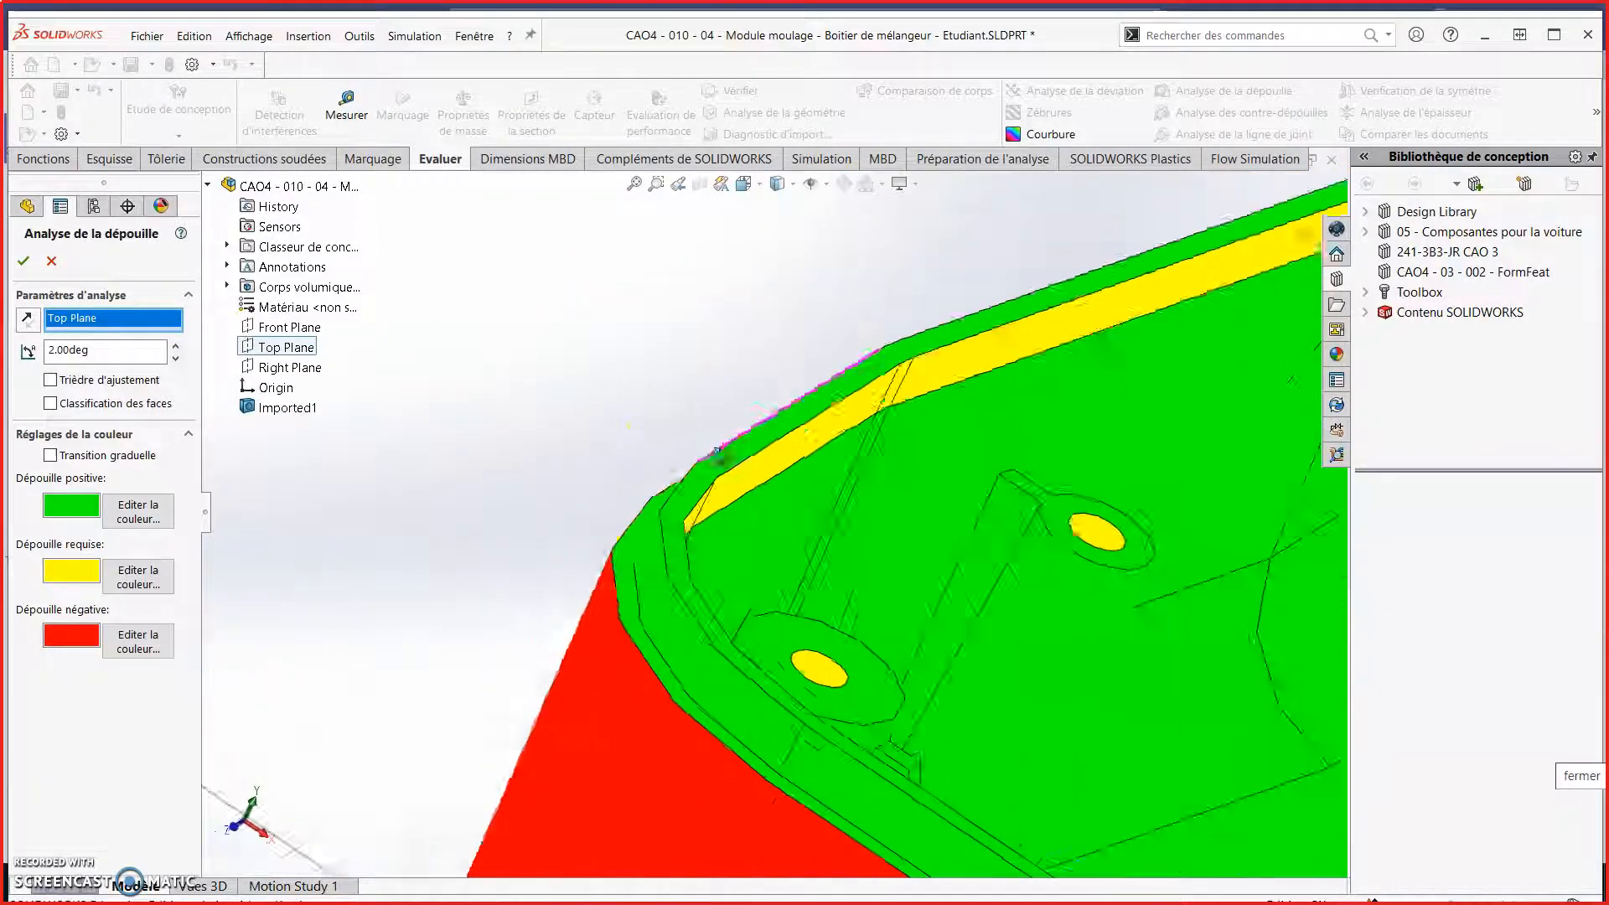
middle_click_drag(781, 401, 729, 364)
scroll(1047, 518, "up", 6)
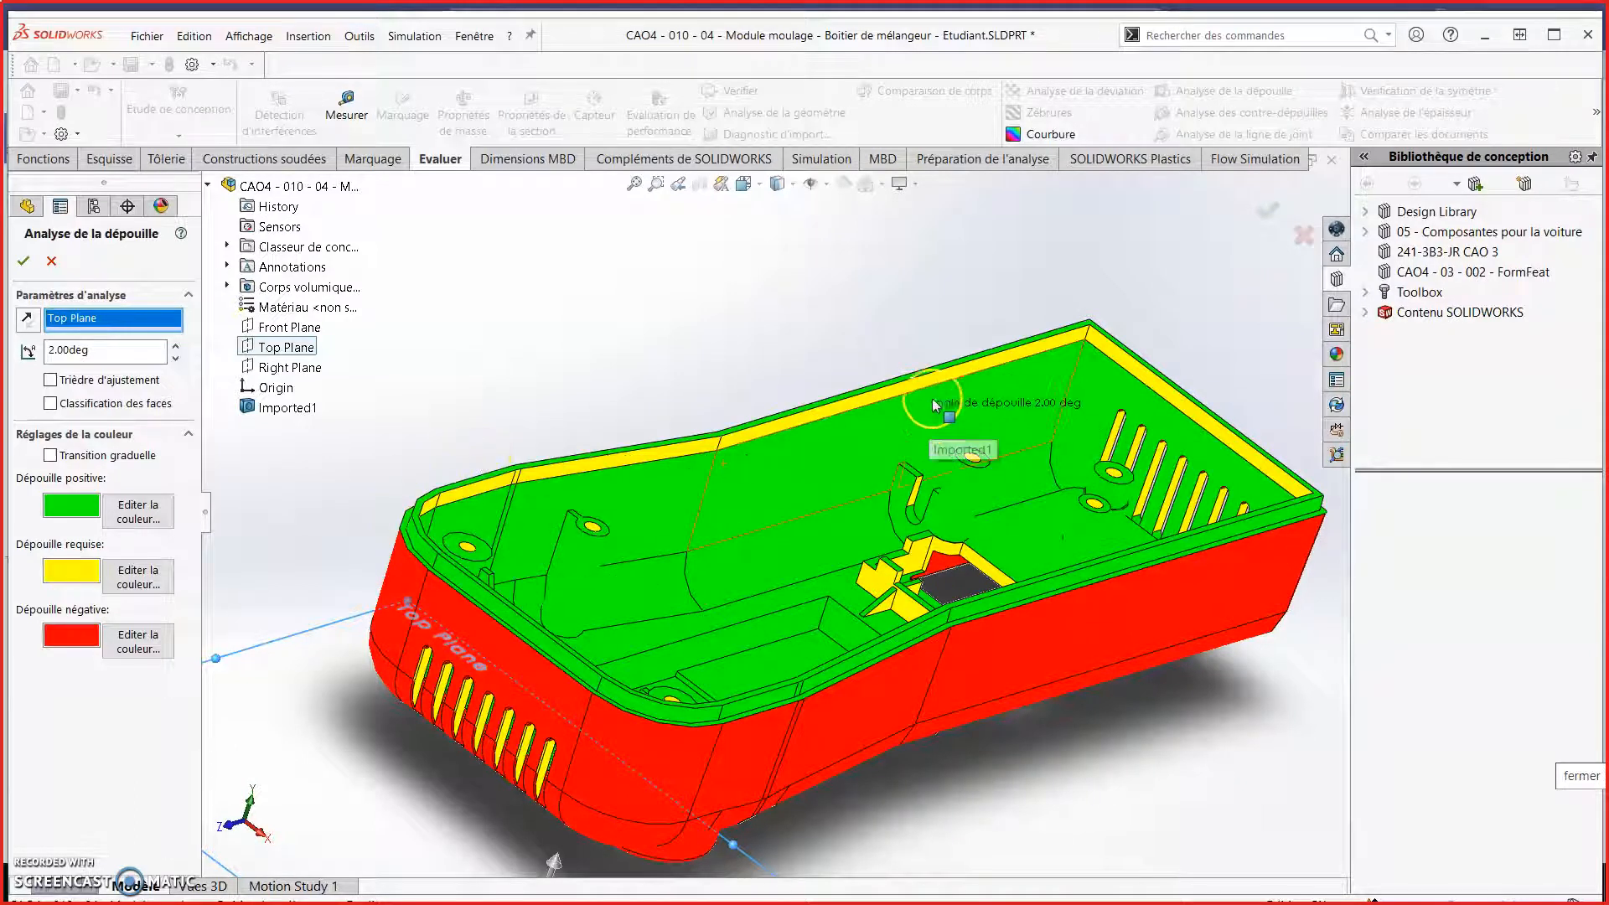
middle_click_drag(822, 546, 817, 563)
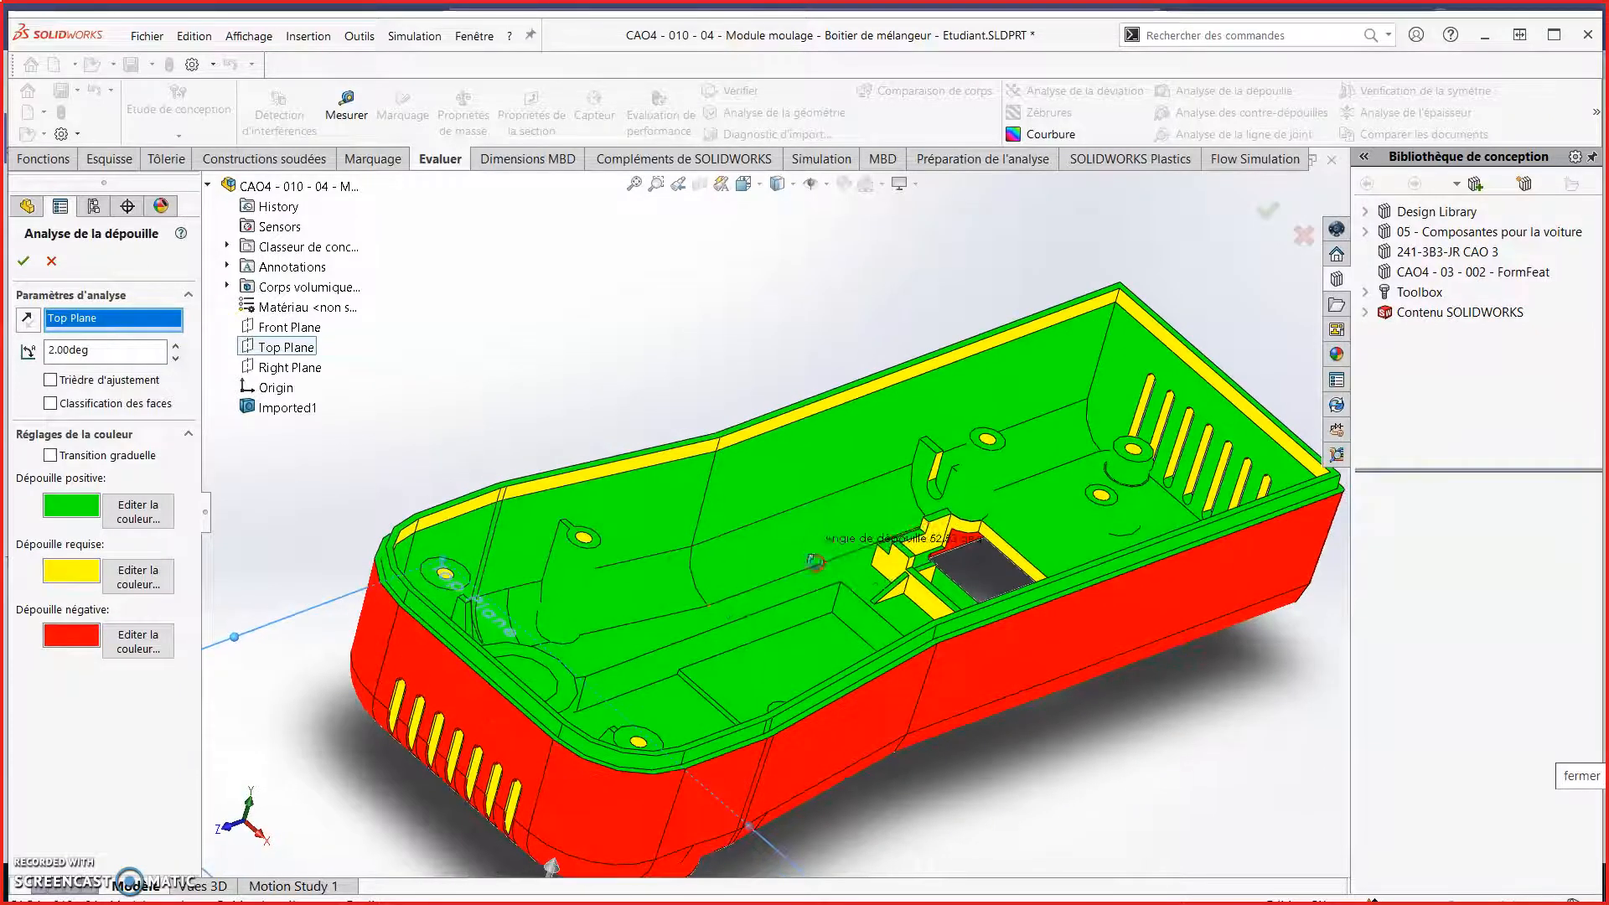
middle_click_drag(993, 622, 294, 478)
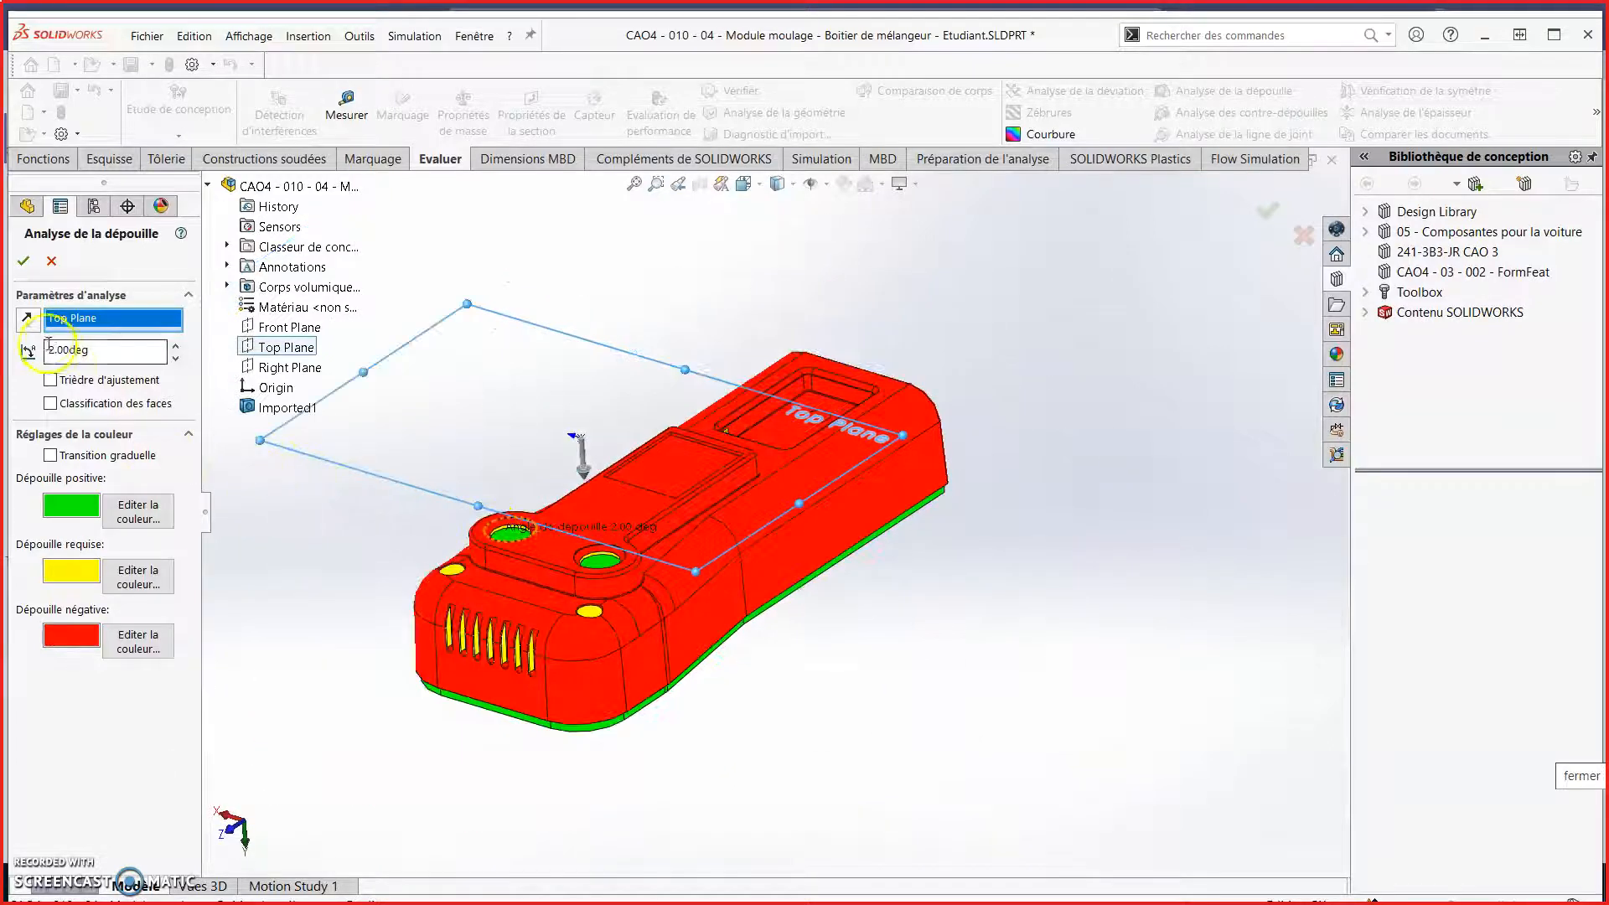
Reverse the pull direction, inspect the draft on the housing's outer faces and vent slots, and accept the draft analysis
left_click(28, 323)
scroll(467, 641, "down", 3)
middle_click_drag(618, 587, 718, 531)
scroll(718, 531, "up", 3)
scroll(460, 477, "down", 6)
middle_click_drag(542, 534, 838, 545)
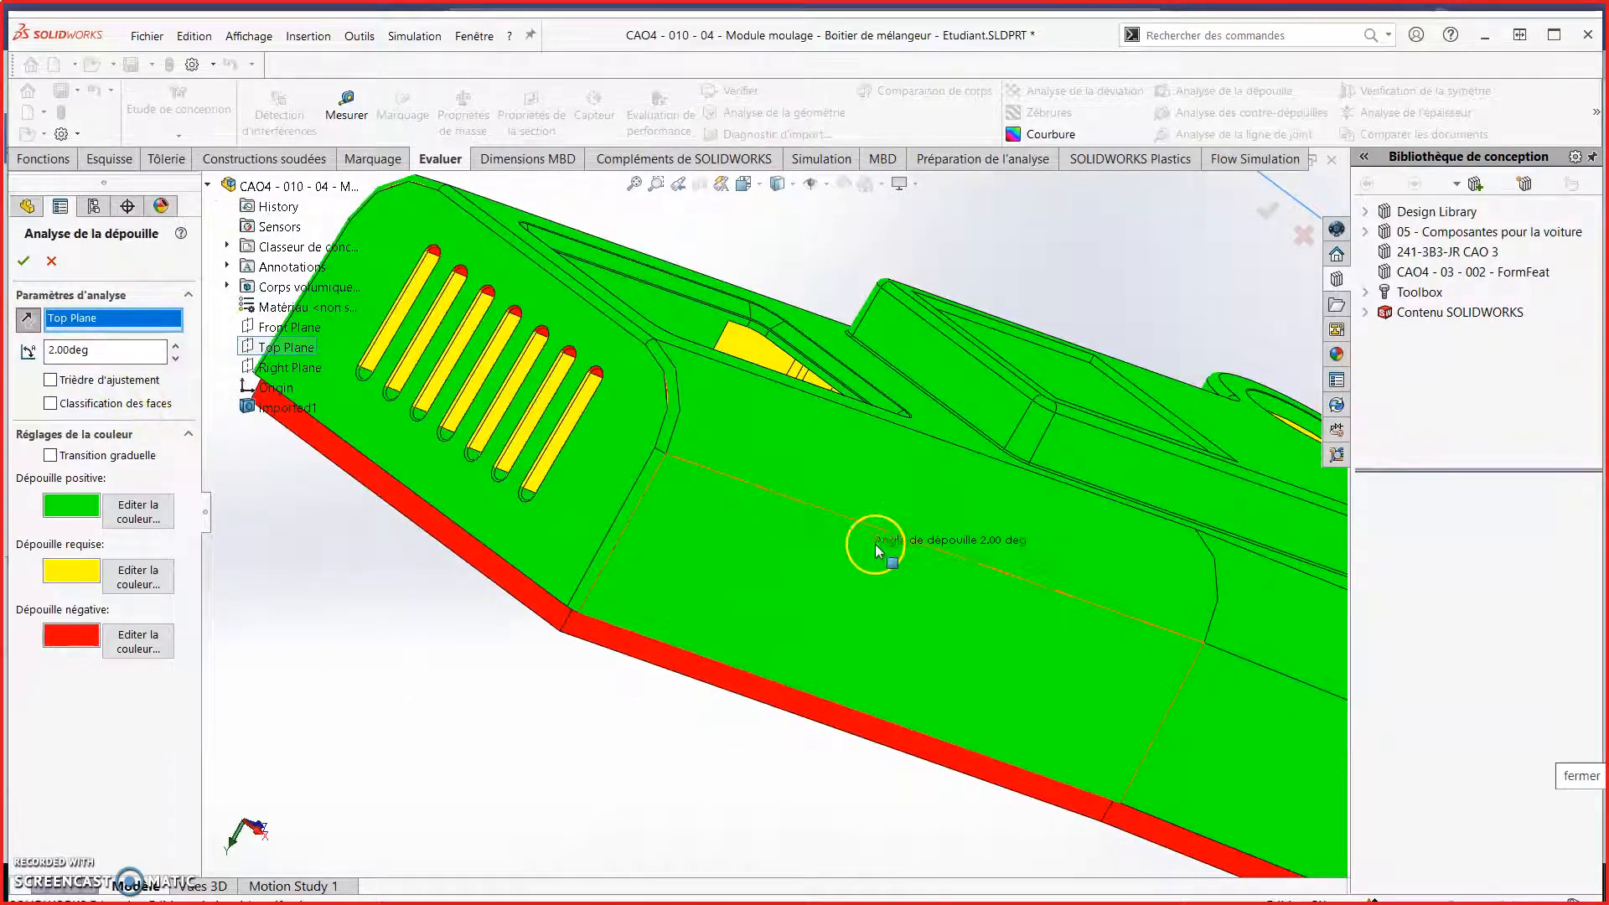
middle_click_drag(532, 394, 506, 427)
scroll(1194, 495, "up", 4)
middle_click_drag(1174, 480, 1001, 428)
scroll(1078, 383, "down", 2)
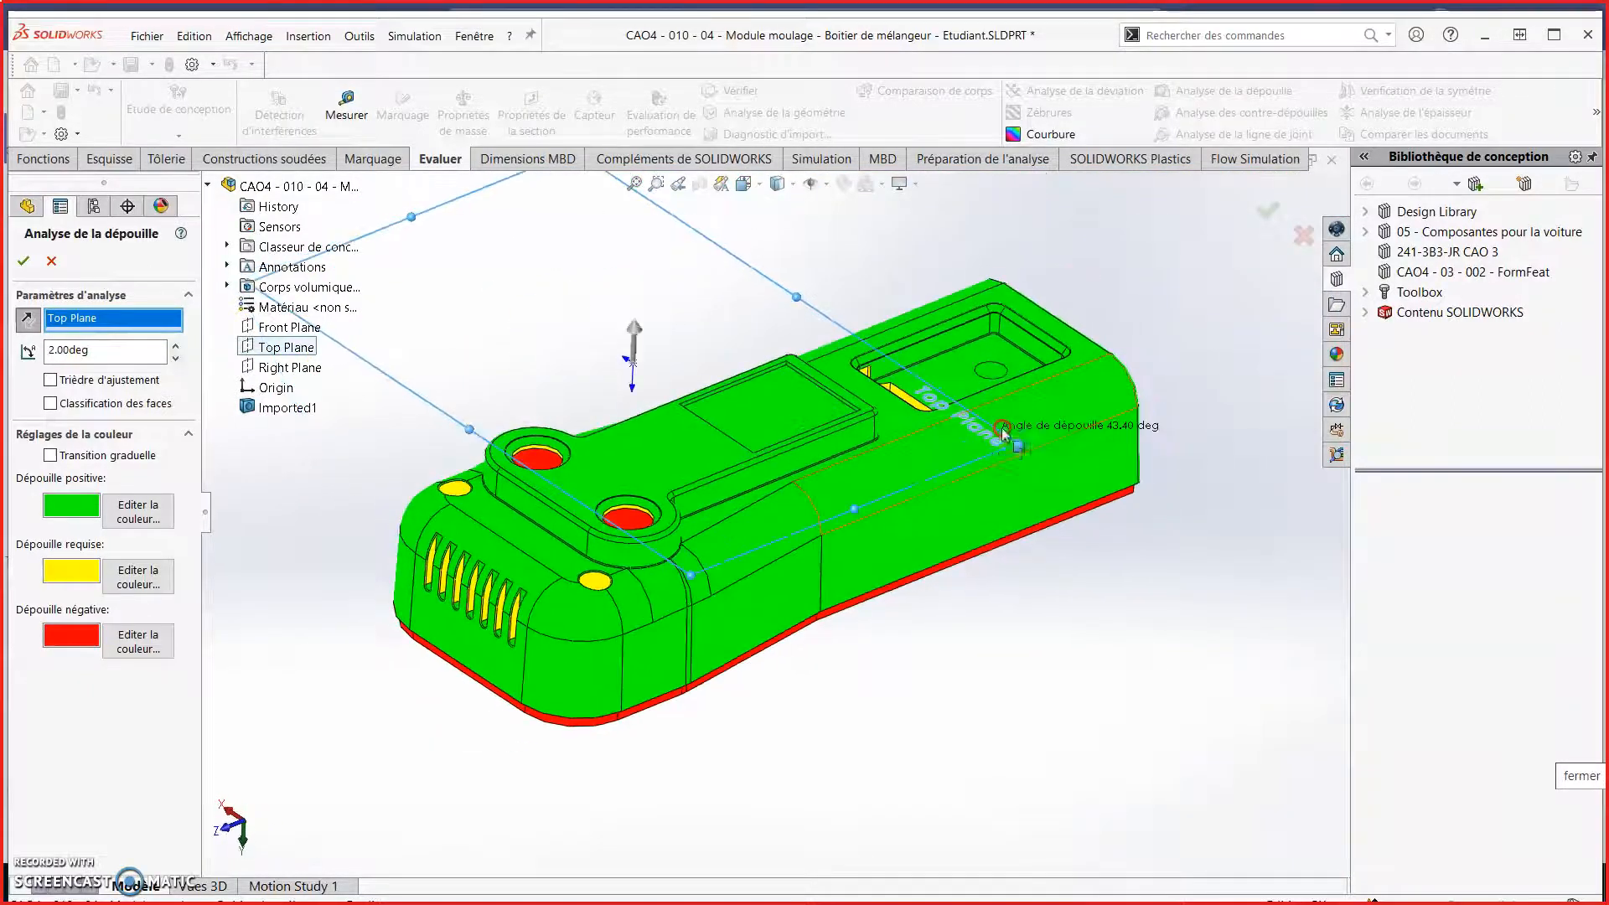
left_click(25, 262)
mouse_move(998, 615)
middle_mouse_down()
mouse_move(926, 560)
mouse_move(985, 606)
middle_mouse_up()
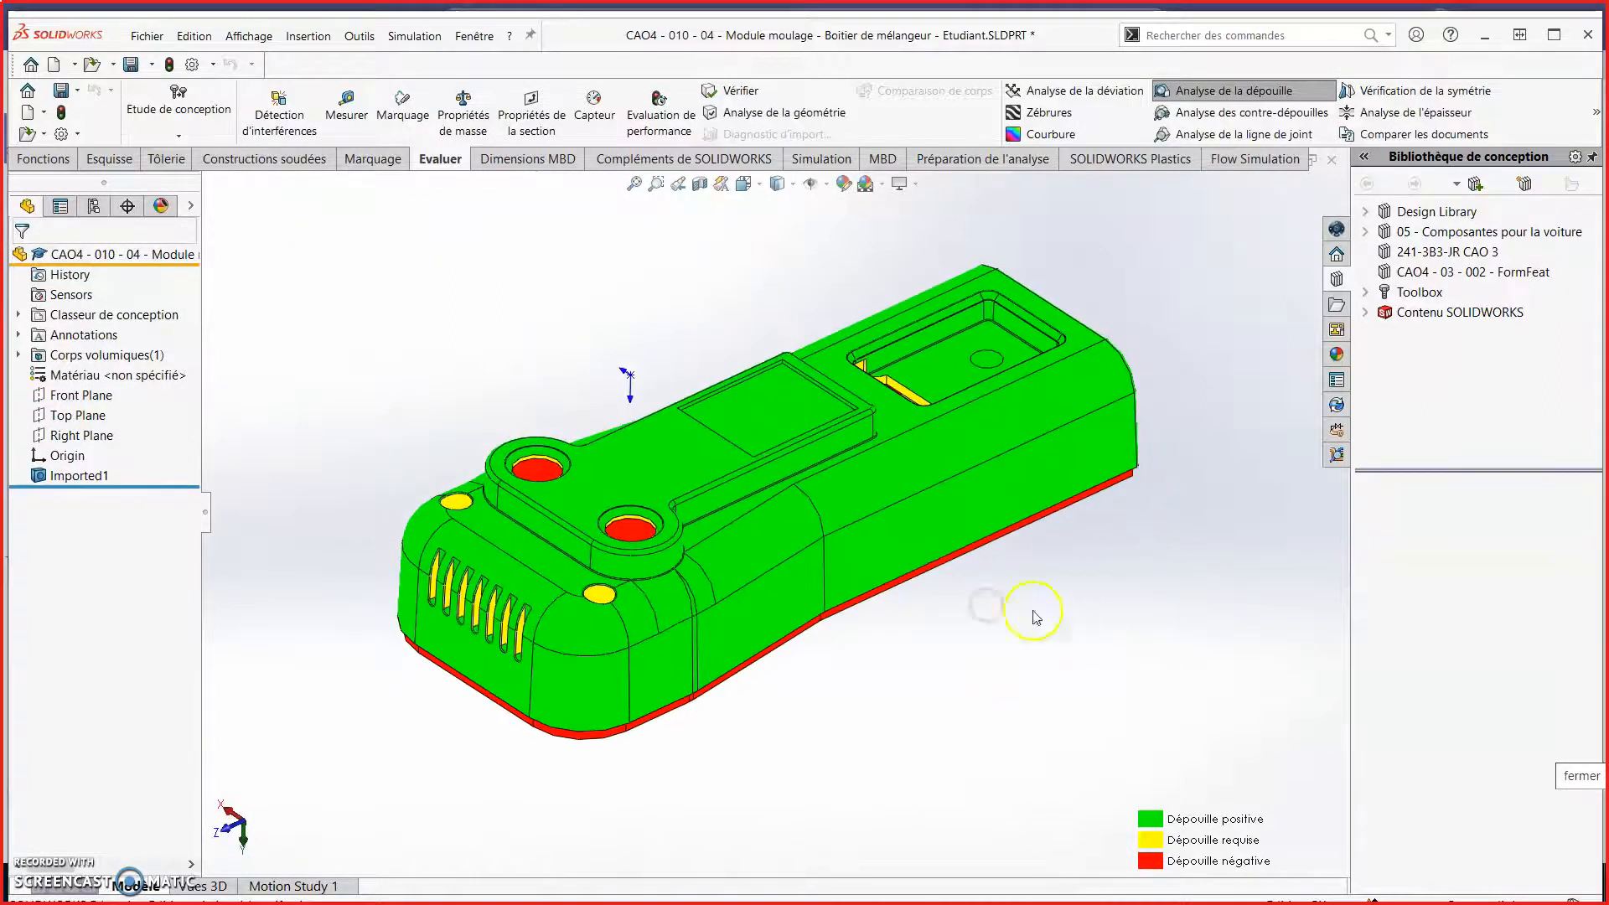
Run an undercut analysis on the housing using the Top Plane as the pull direction
left_click(1224, 113)
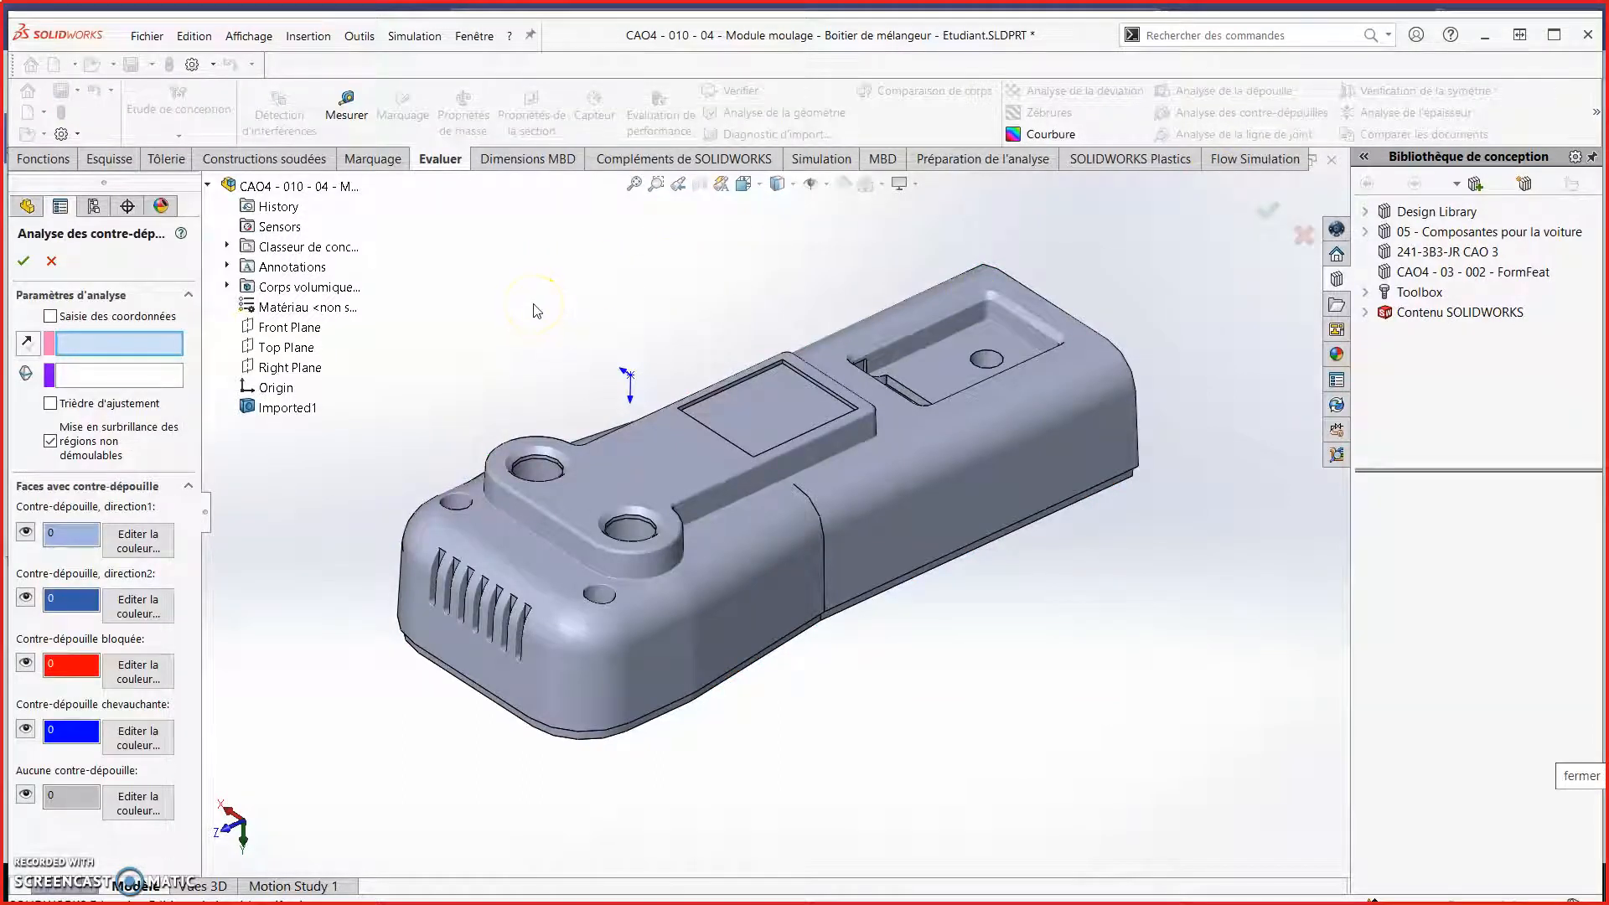
left_click(286, 352)
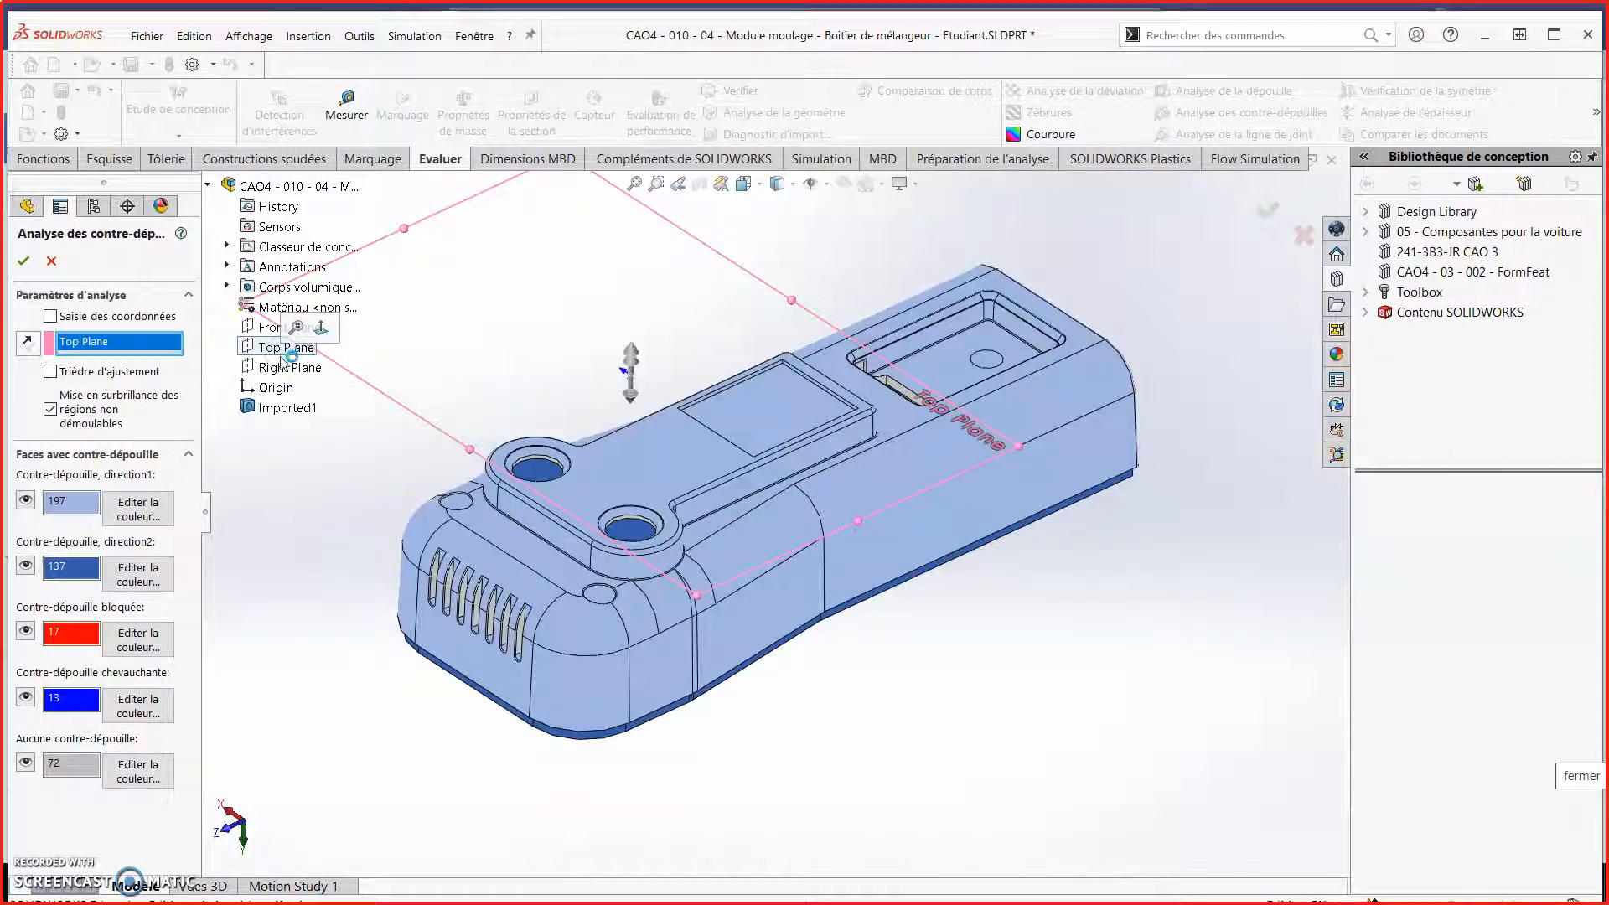
scroll(414, 658, "down", 1)
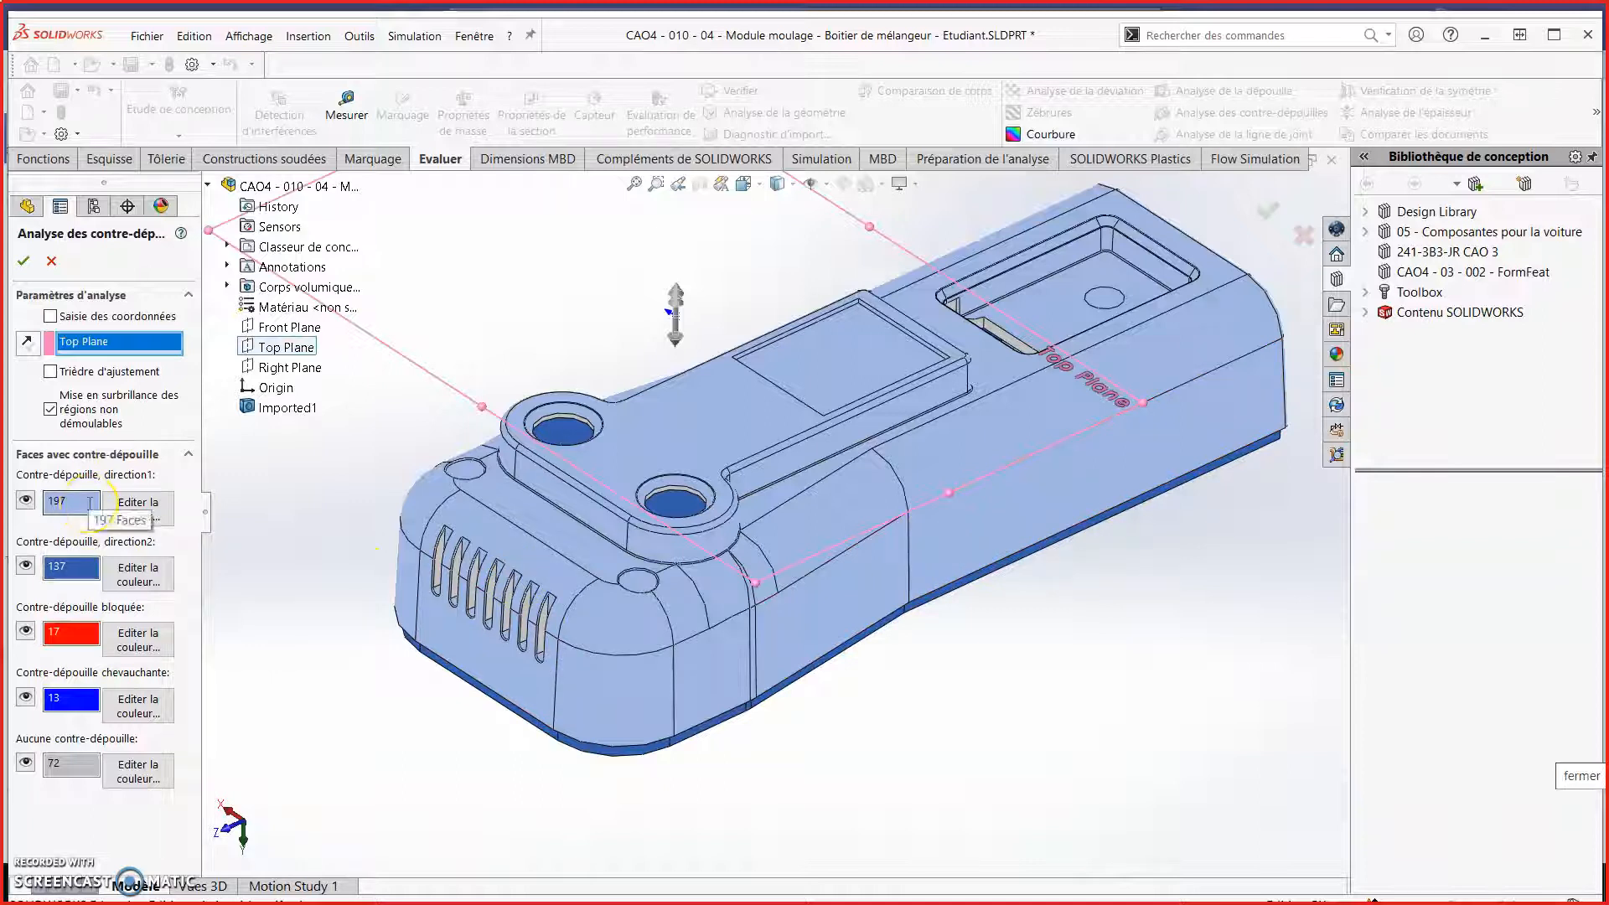
Examine the undercut classification of the housing's inner walls, rim and opening
middle_click_drag(405, 689, 540, 842)
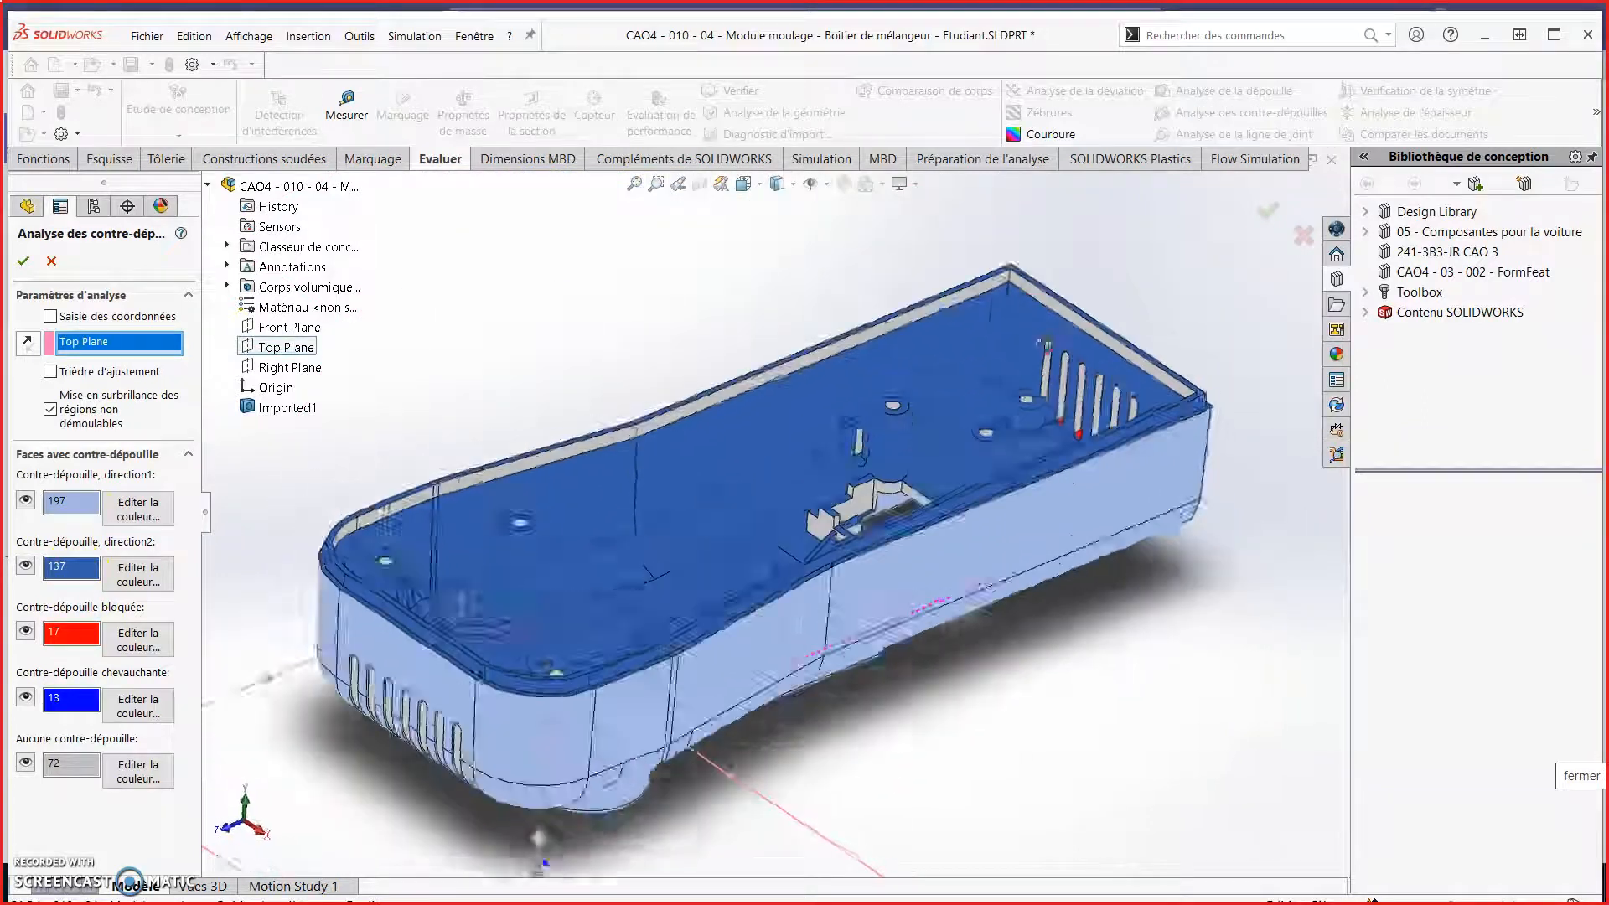
middle_click_drag(940, 339, 928, 369)
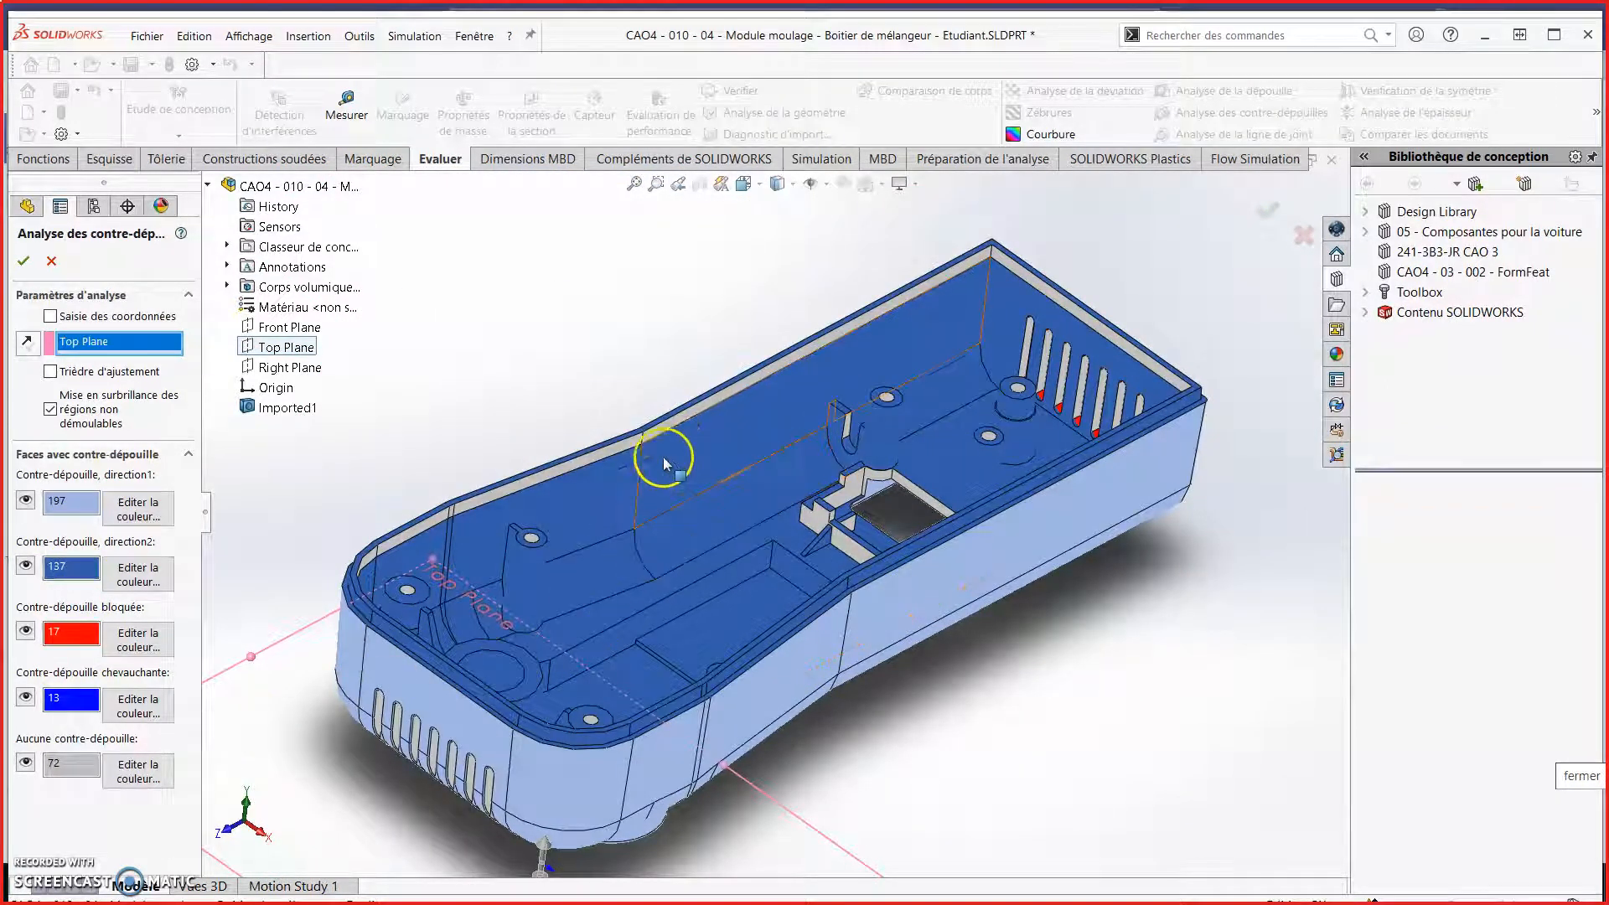
scroll(788, 403, "down", 6)
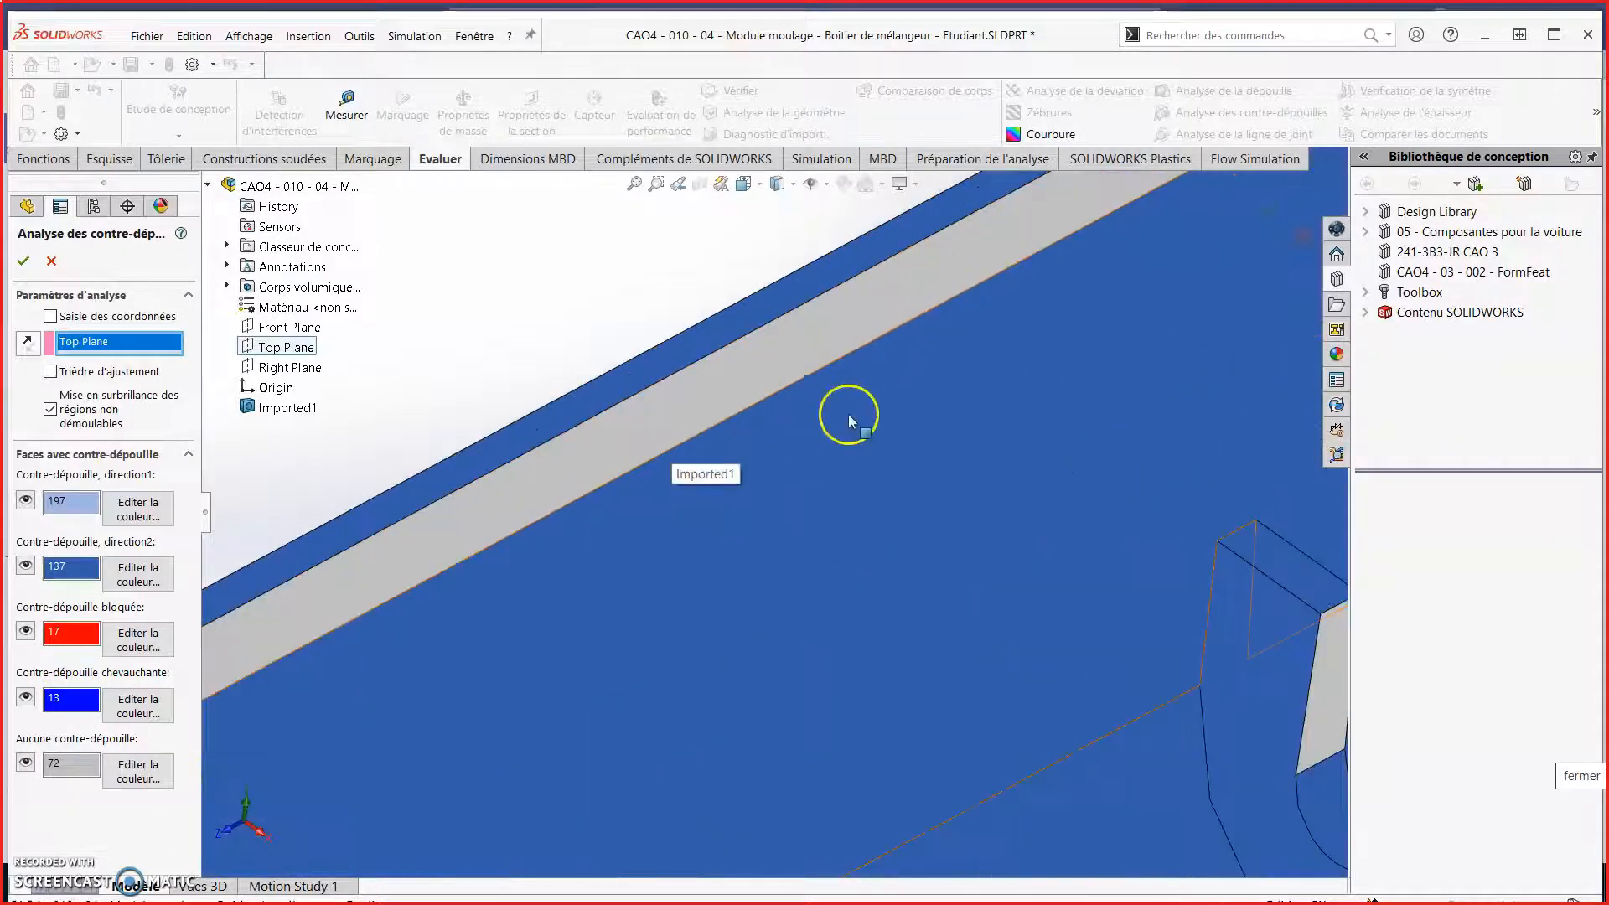
scroll(849, 416, "up", 5)
middle_click_drag(932, 533, 675, 543)
scroll(921, 596, "up", 4)
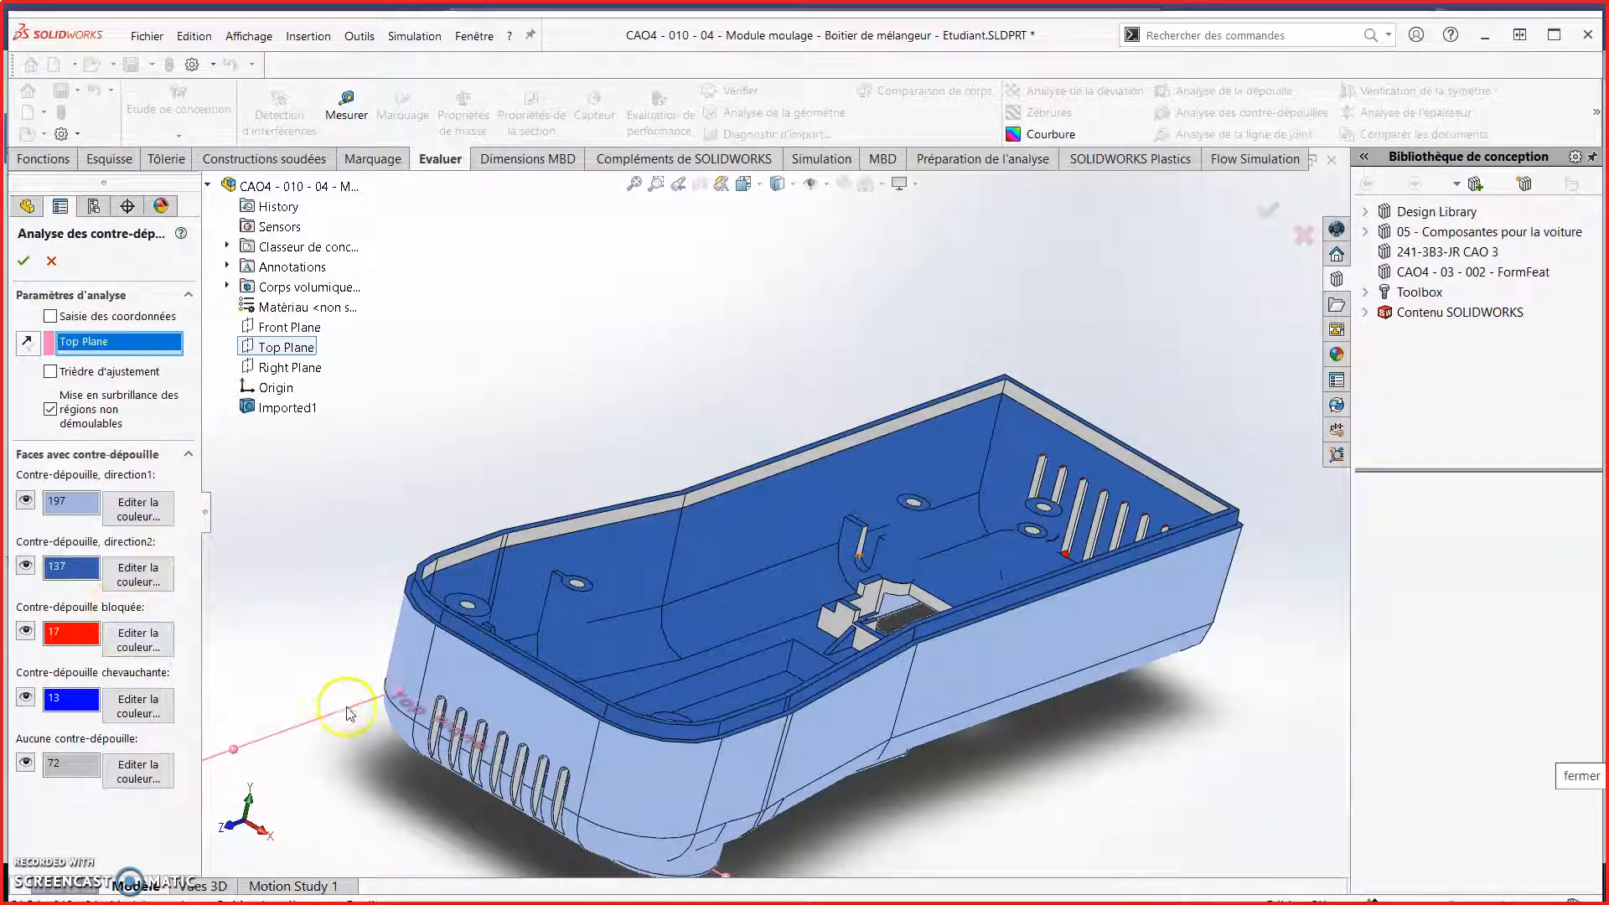
scroll(502, 784, "down", 5)
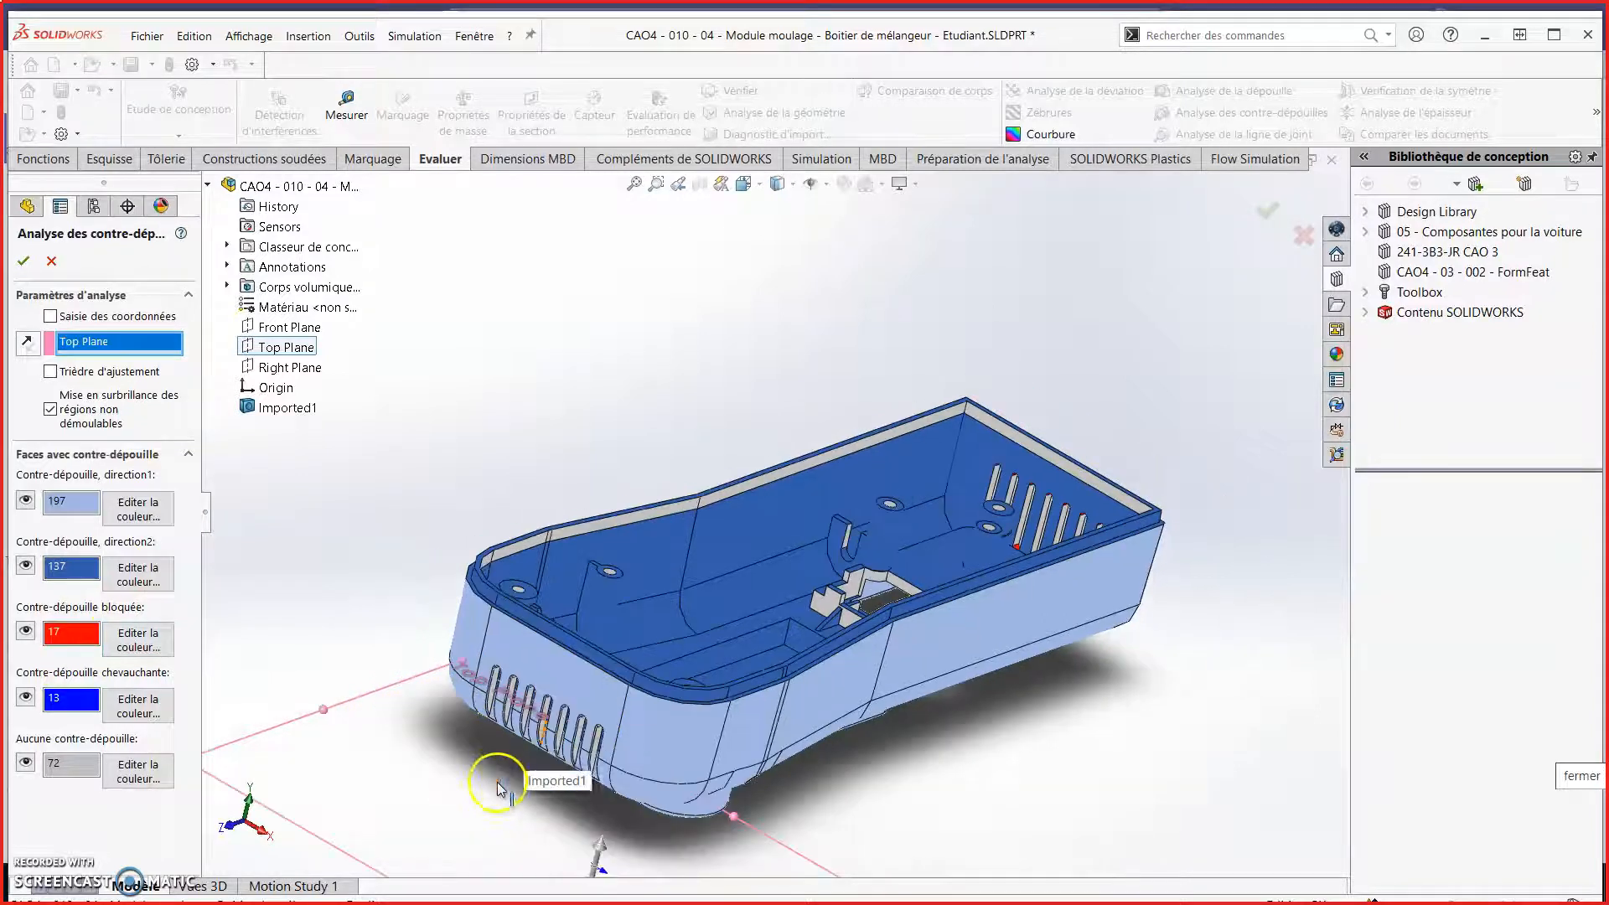
Examine the vent slots in the housing's end walls for occluded undercut faces from several angles
middle_click_drag(738, 637, 848, 583)
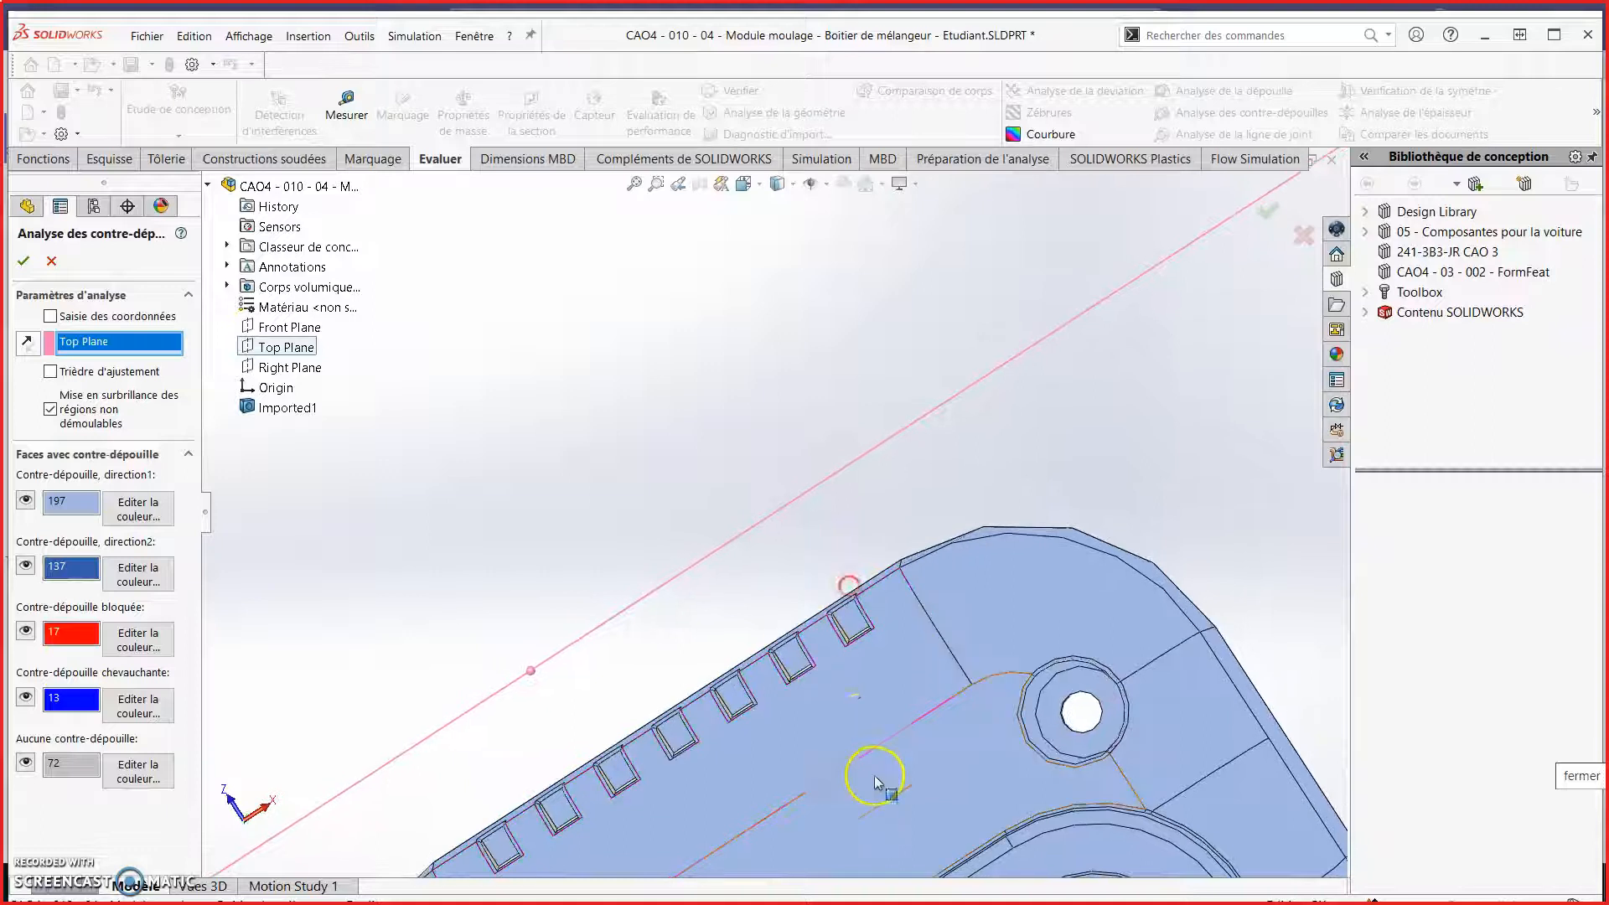
scroll(868, 676, "up", 3)
middle_click_drag(868, 675, 827, 488)
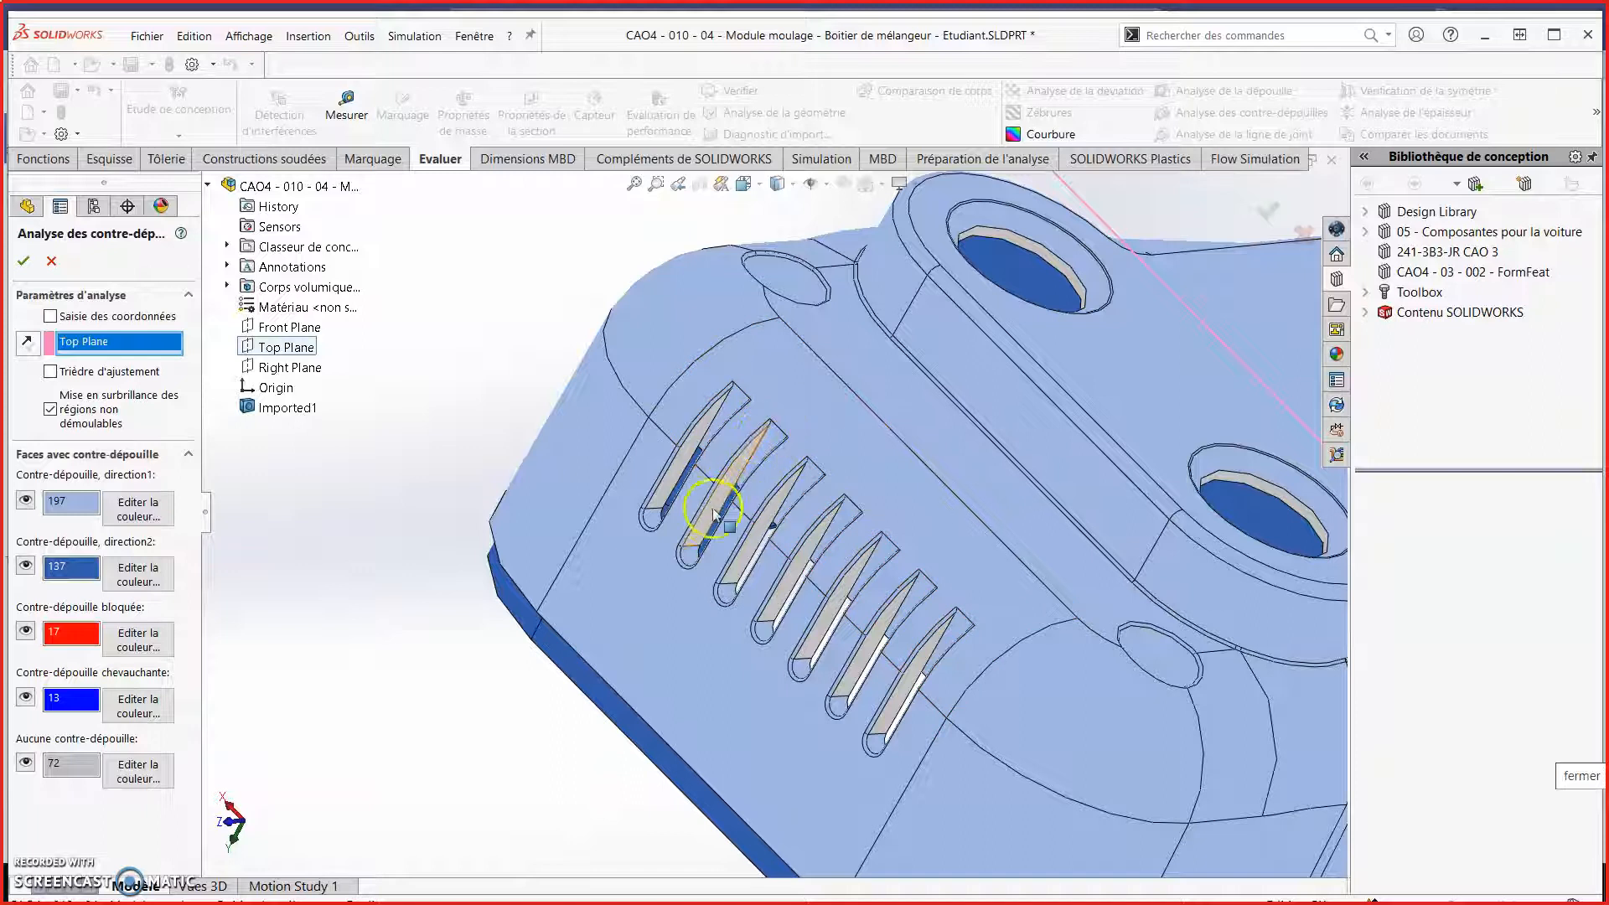
middle_click_drag(767, 432, 587, 637)
scroll(498, 548, "down", 5)
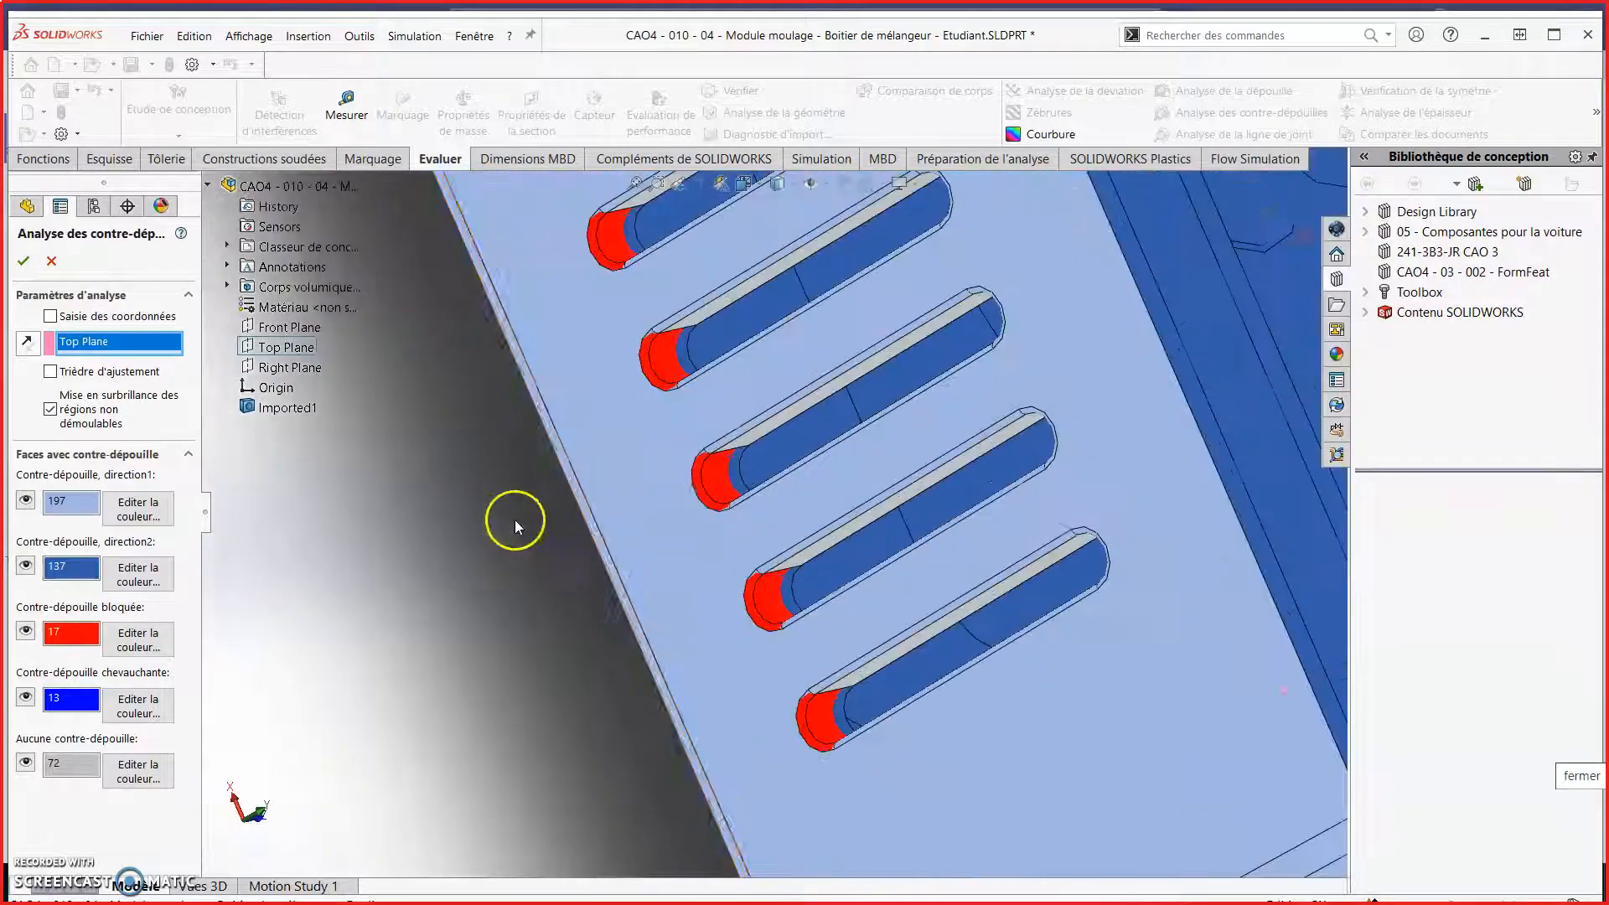
scroll(740, 394, "up", 5)
middle_click_drag(847, 460, 744, 424)
scroll(738, 435, "up", 4)
scroll(711, 469, "down", 6)
middle_click_drag(703, 478, 695, 251)
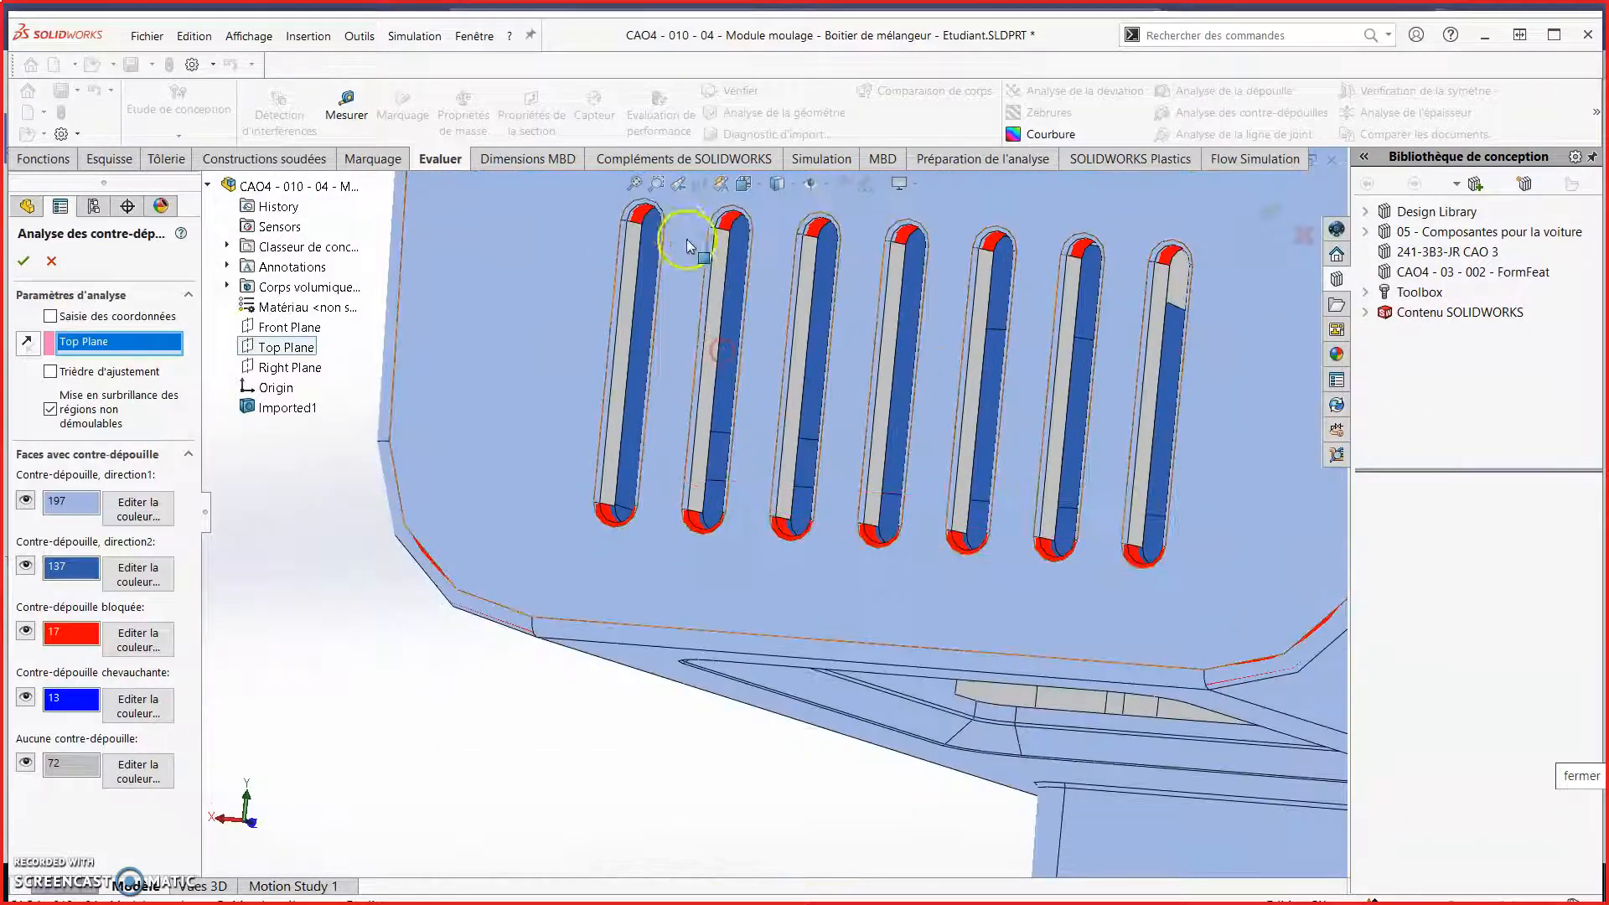
scroll(781, 465, "up", 1)
middle_click_drag(968, 323, 956, 403)
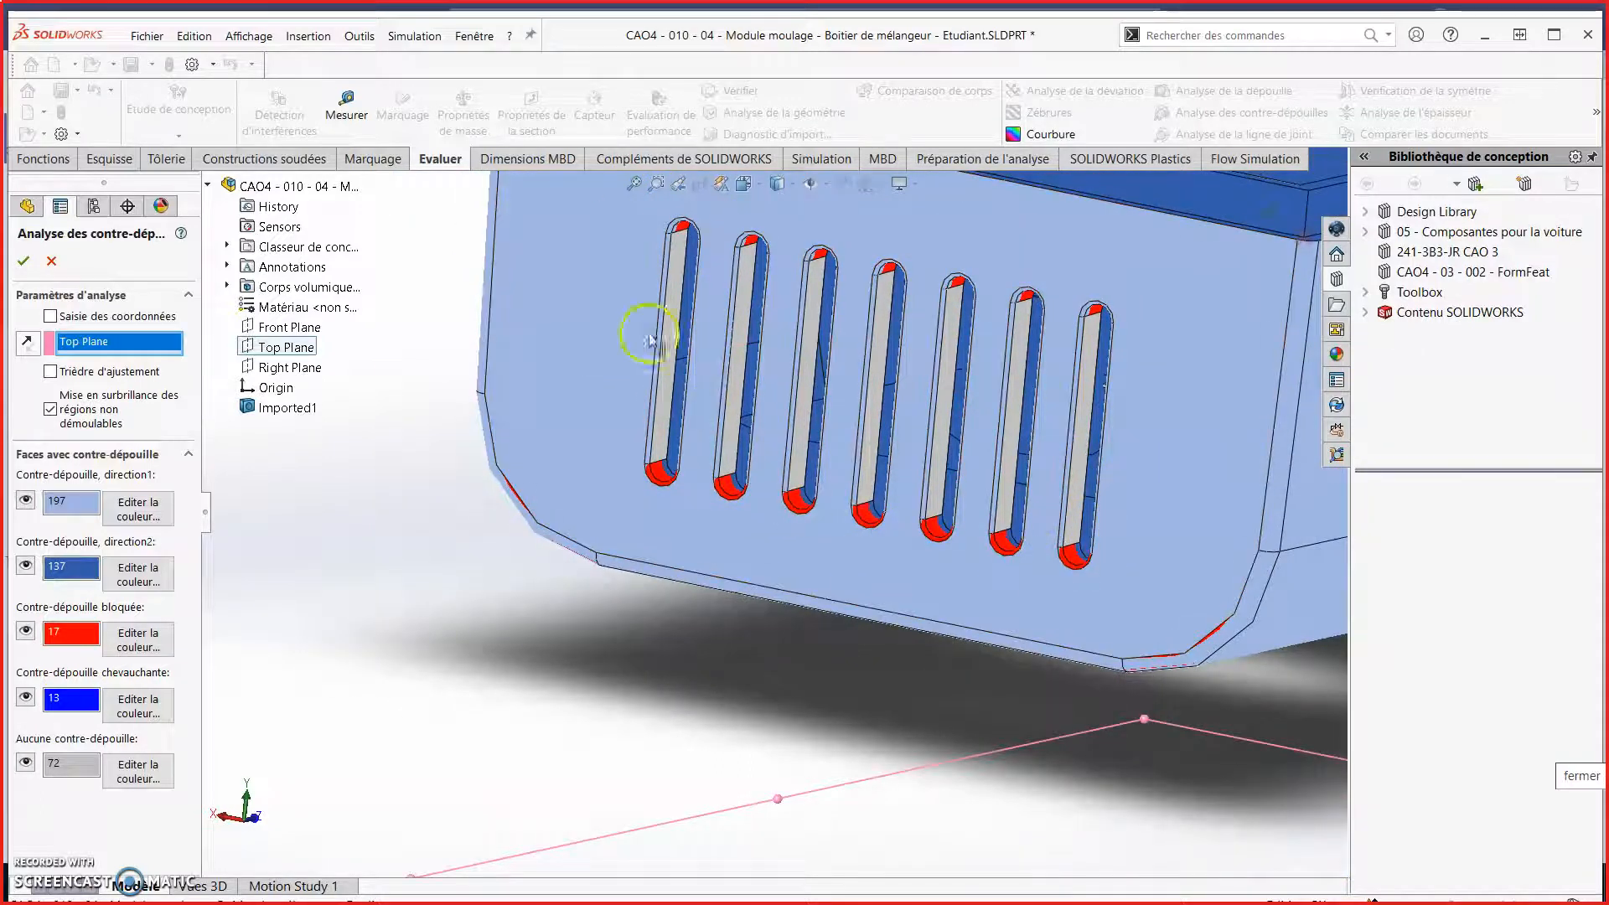
Accept the undercut analysis and turn off the draft analysis colours on the housing
key("ctrl+7")
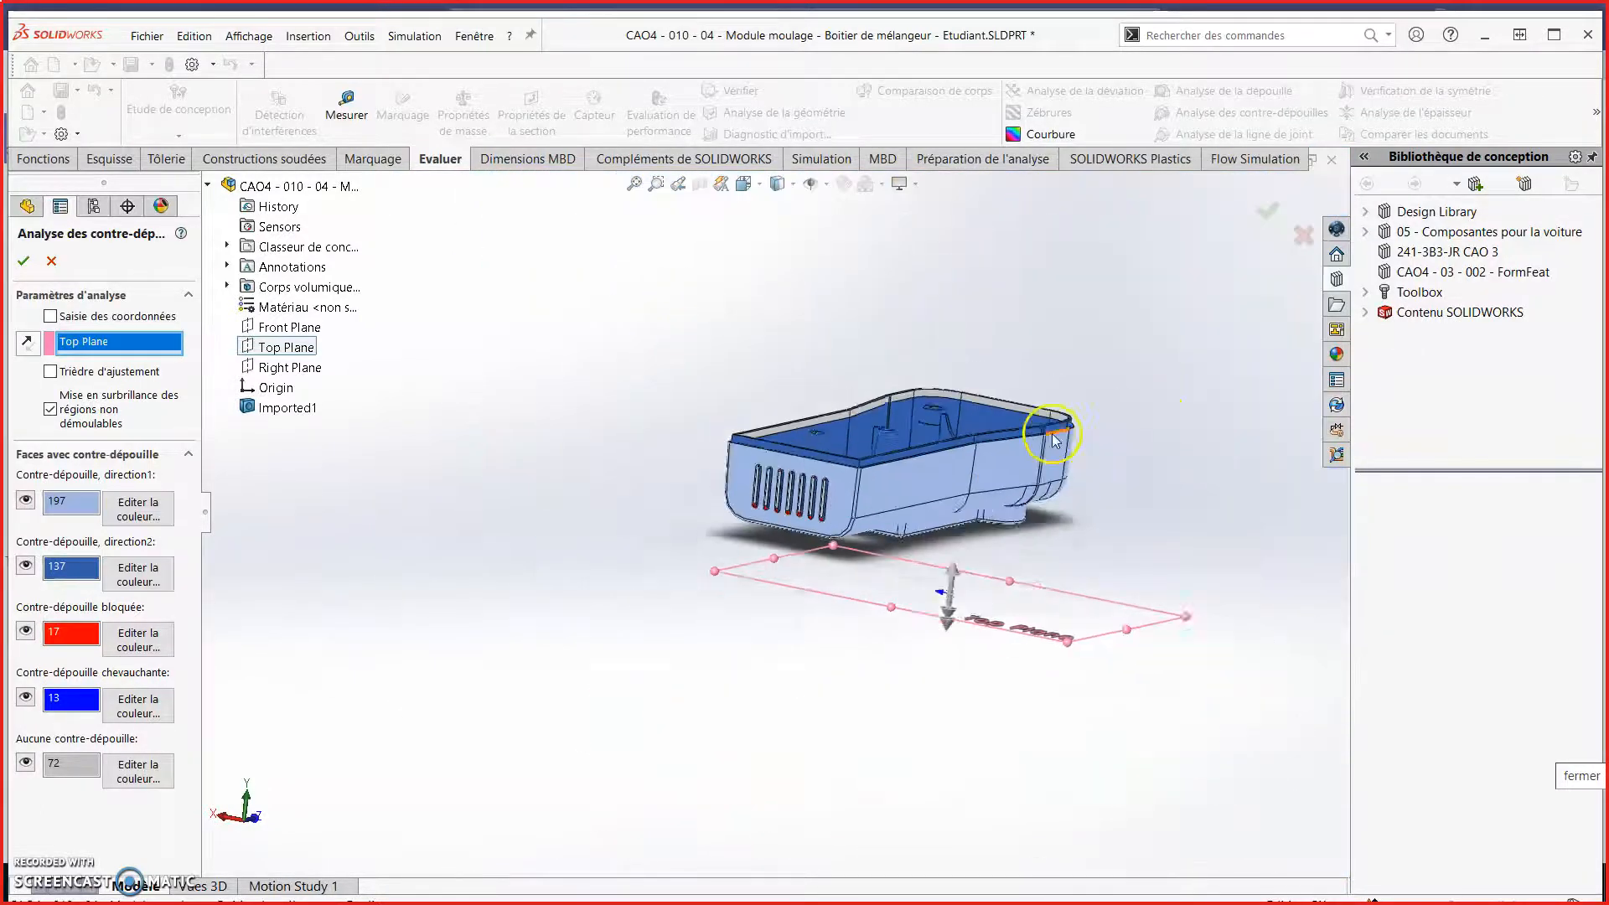
left_click(23, 260)
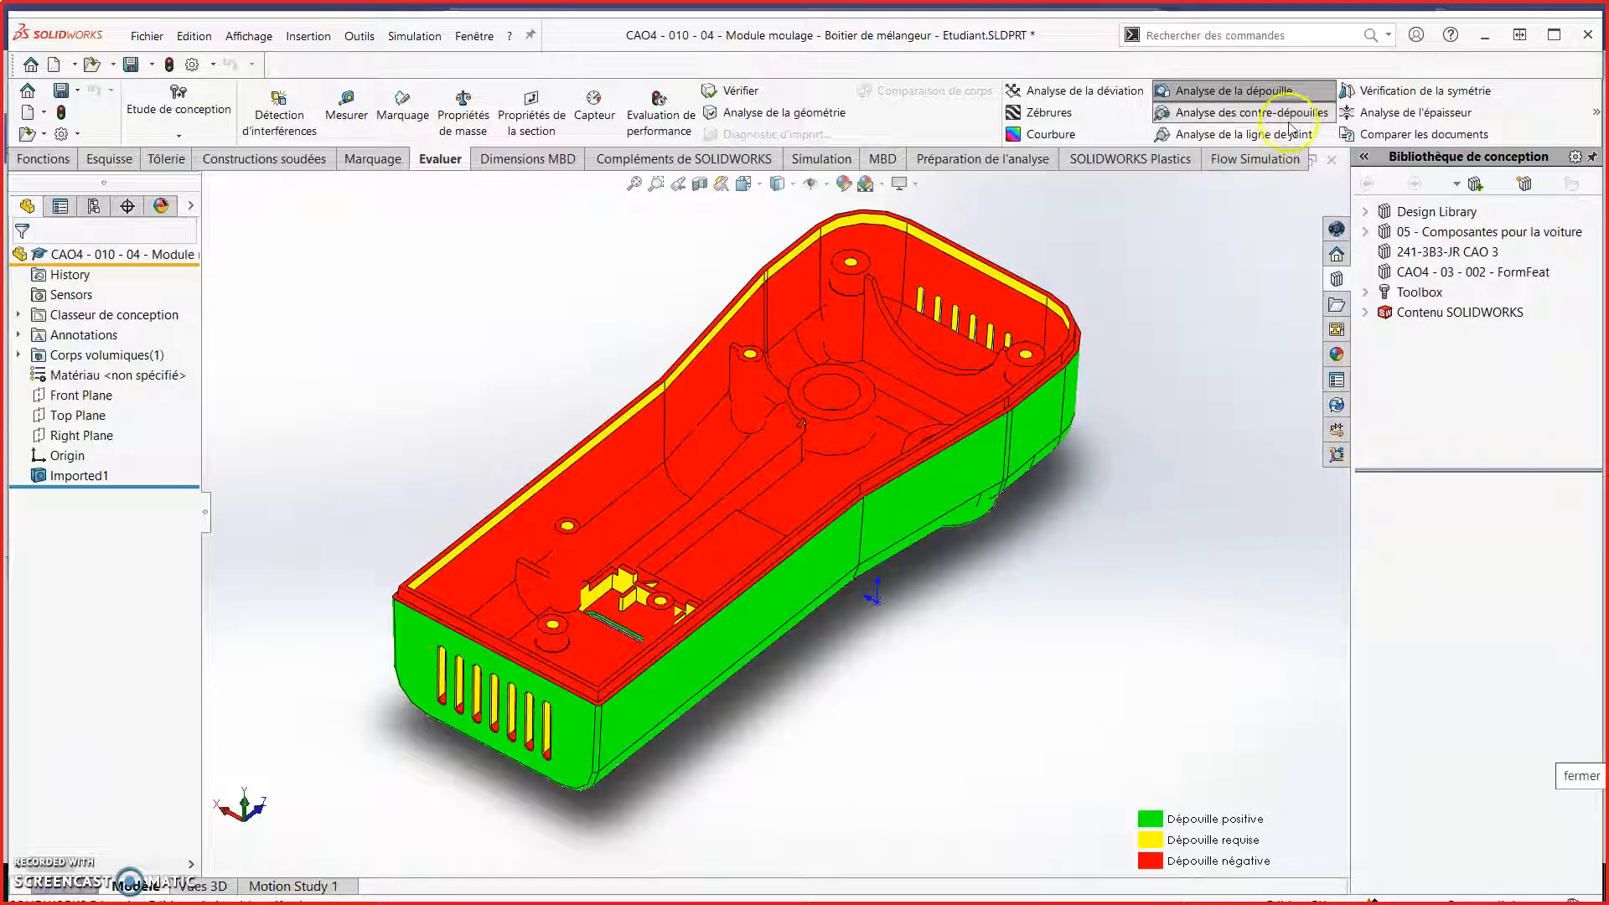
left_click(1290, 92)
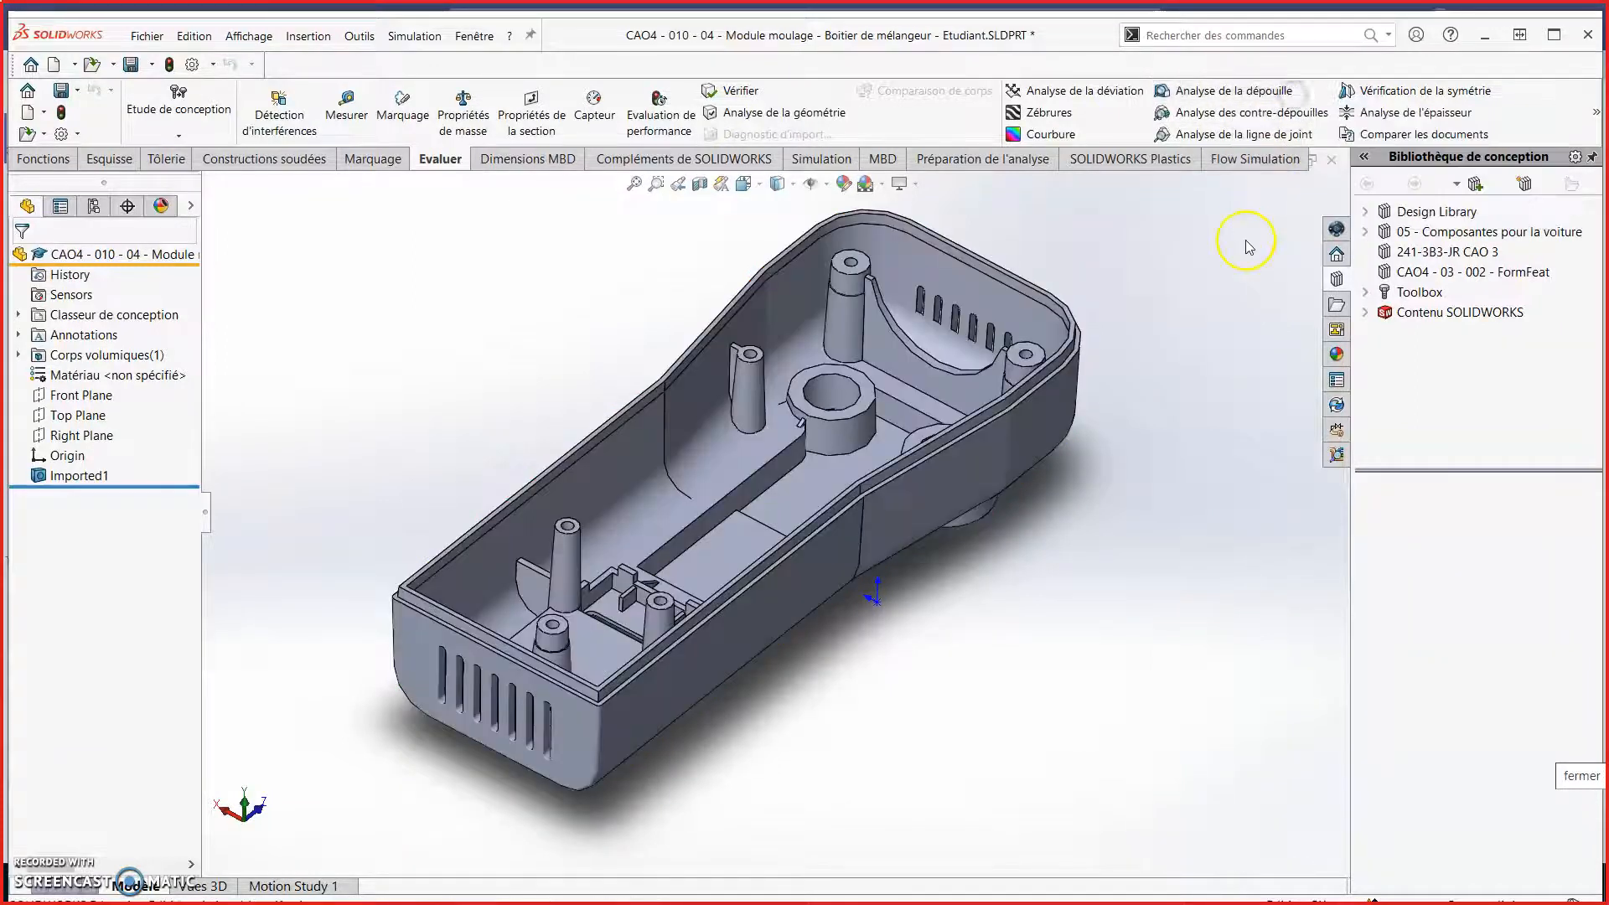
Run a thickness analysis on the housing showing thick regions, with a 2 mm target thickness and a 4 mm thick region limit
left_click(1383, 113)
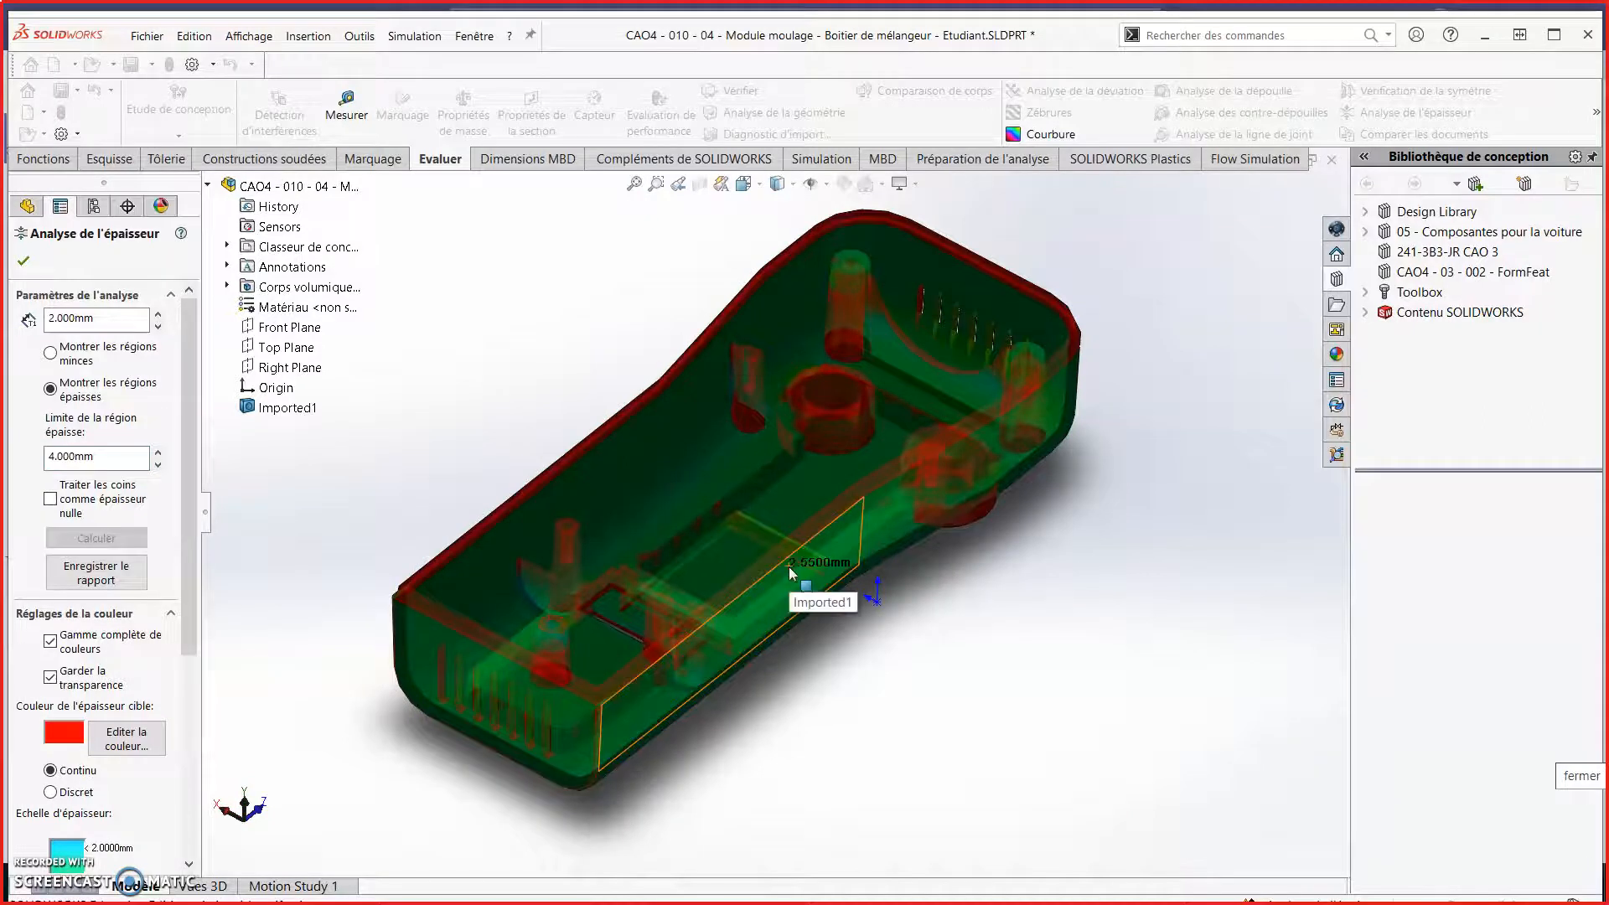
middle_click_drag(789, 566, 792, 481)
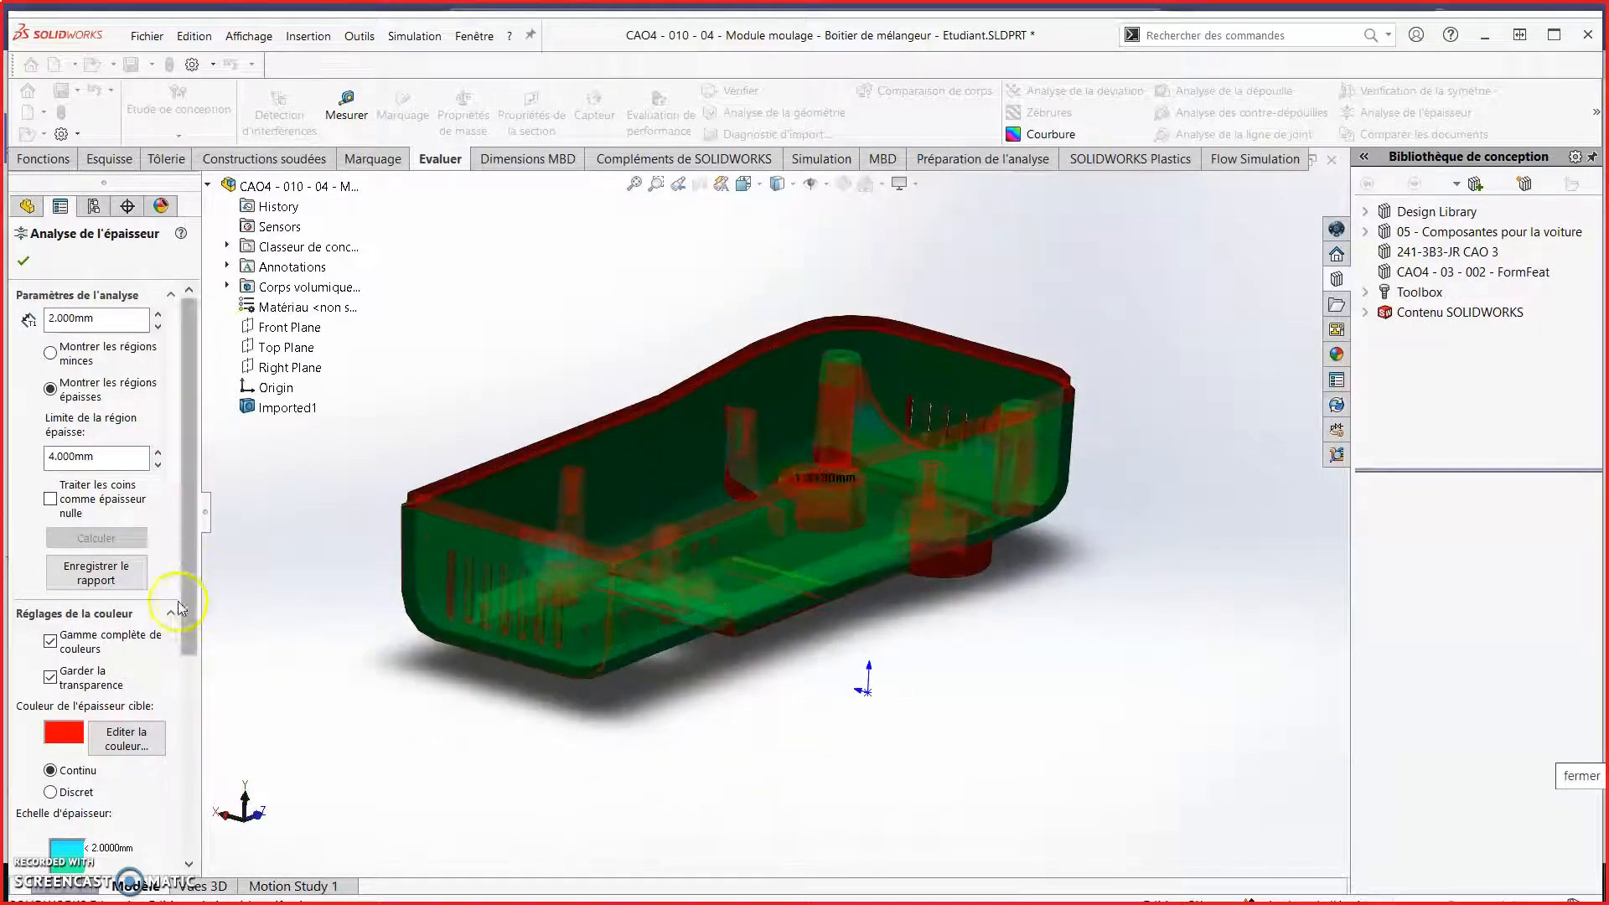
scroll(178, 610, "down", 3)
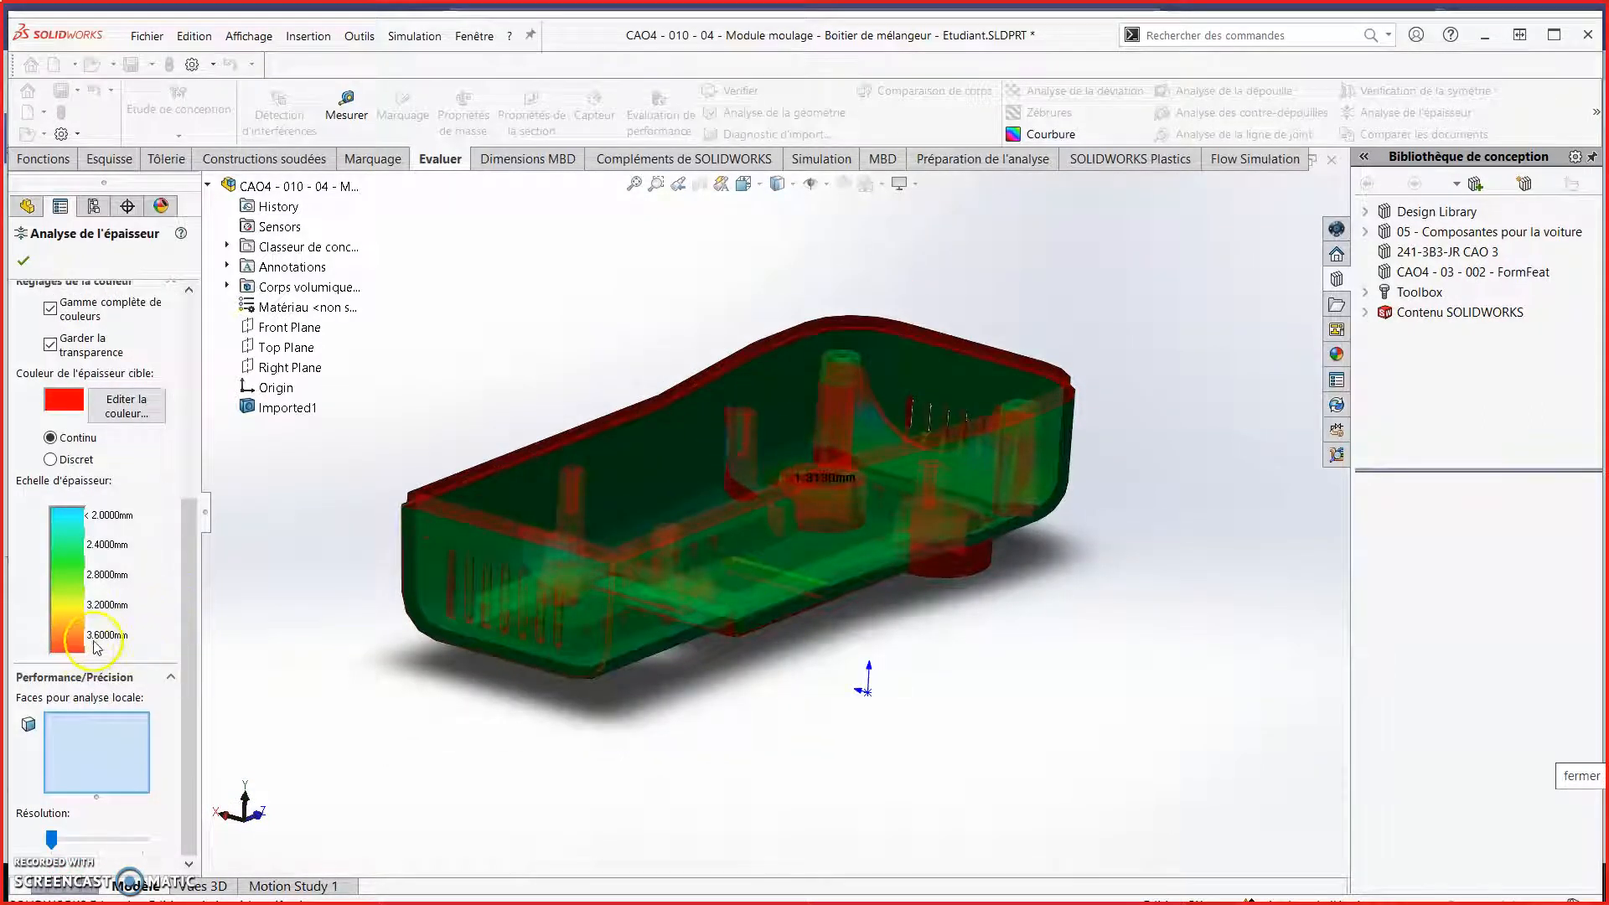
Examine the wall thickness colours along the housing's rim and at its end corner against the thickness scale
scroll(657, 470, "down", 6)
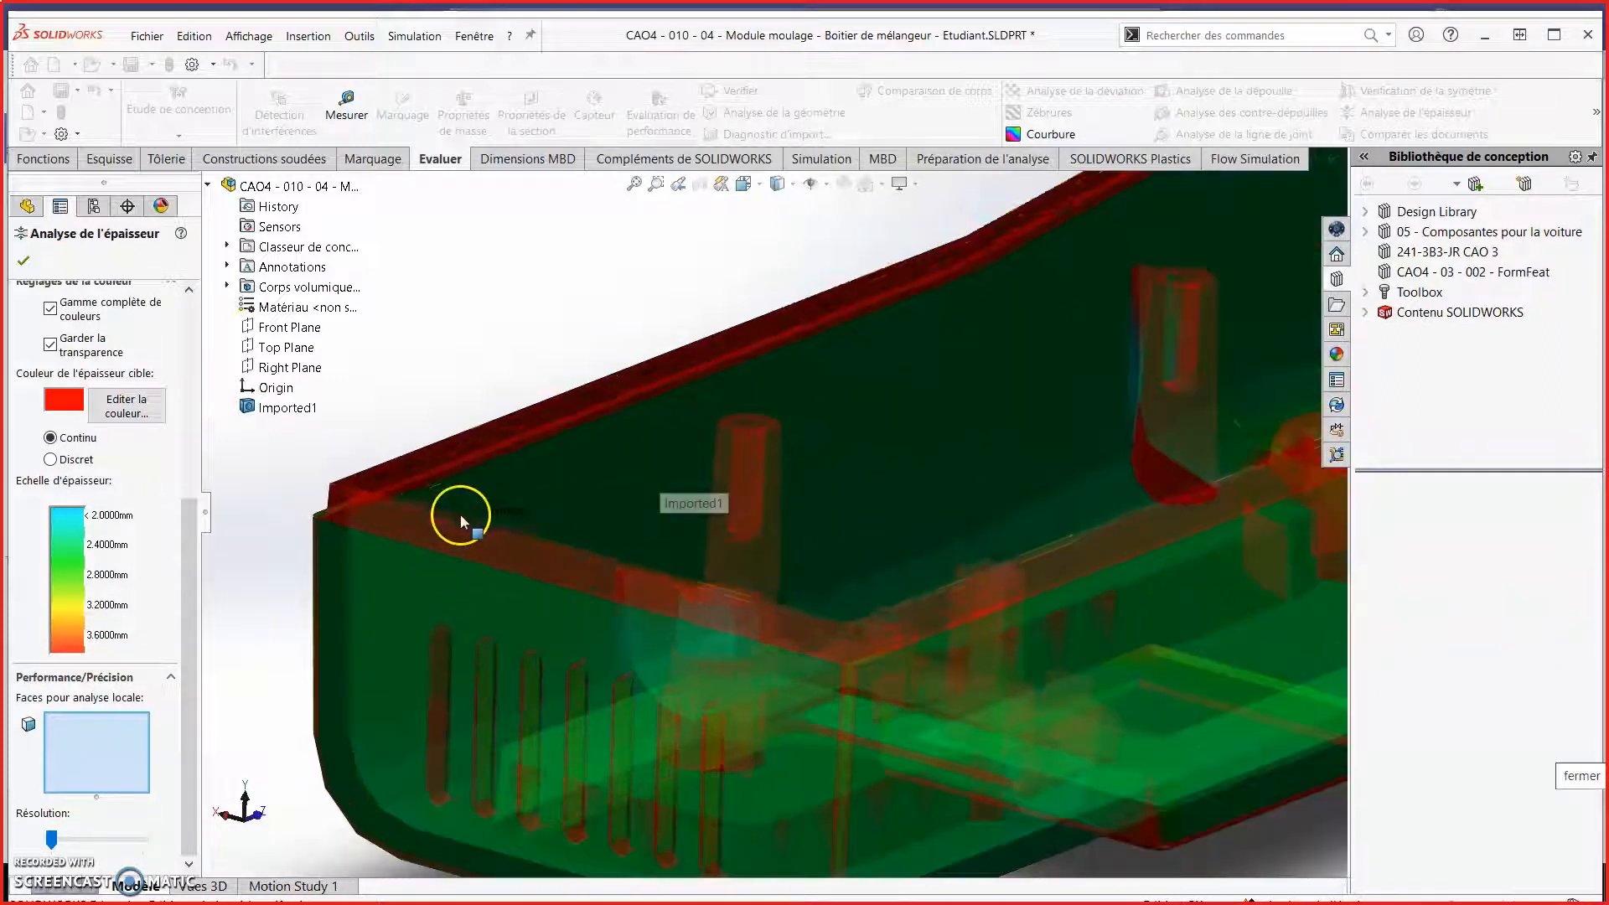
scroll(462, 531, "down", 8)
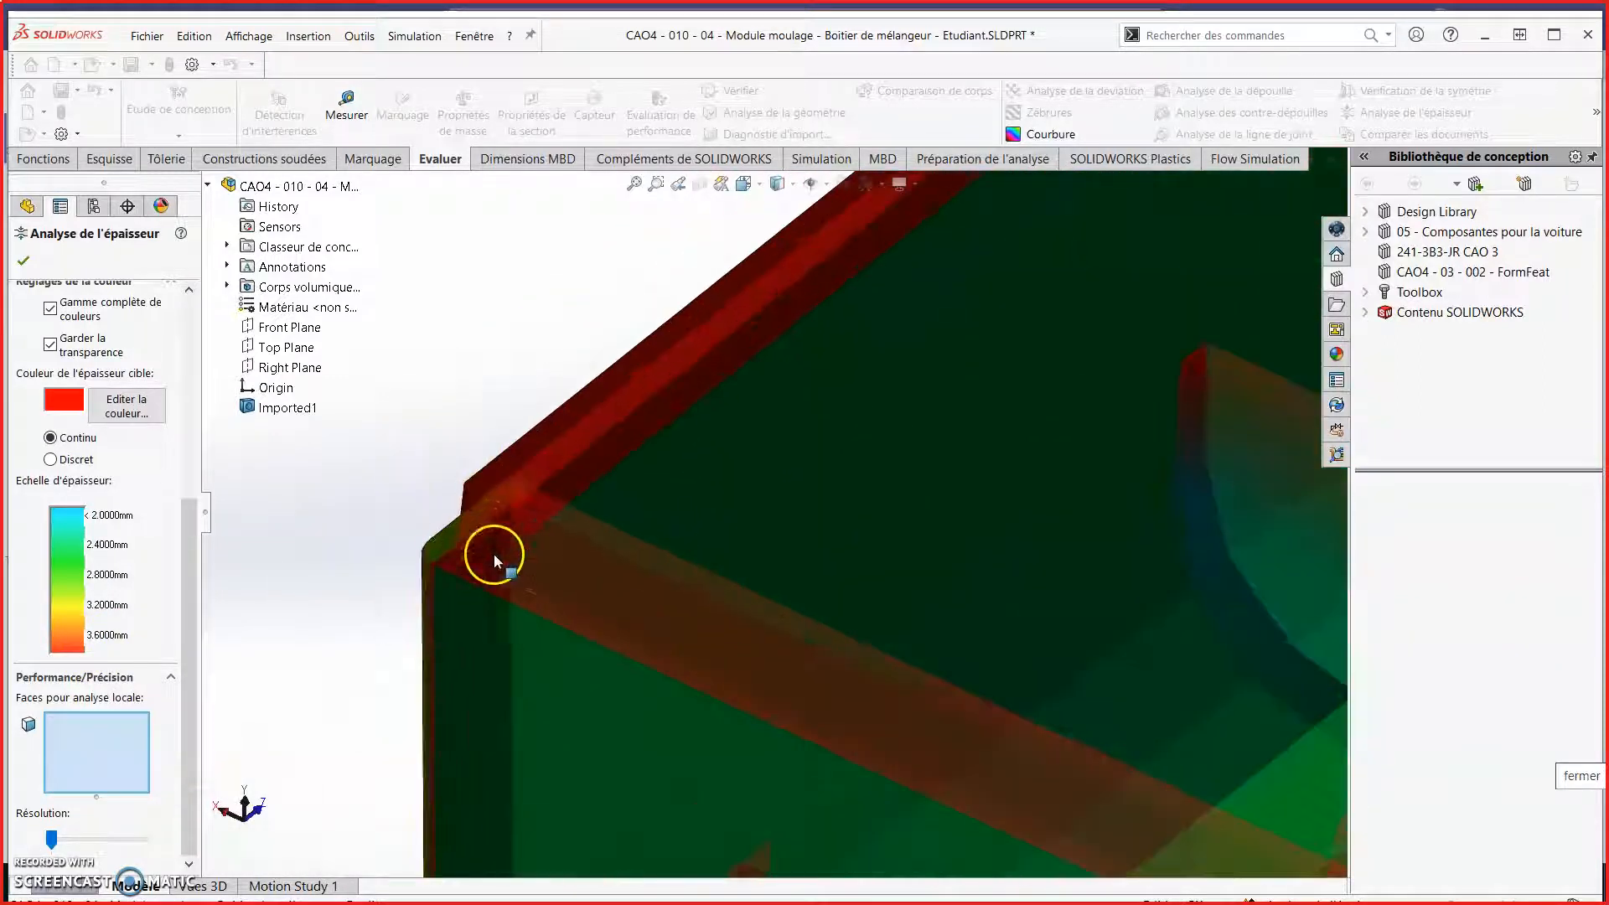
middle_click_drag(503, 479, 509, 454)
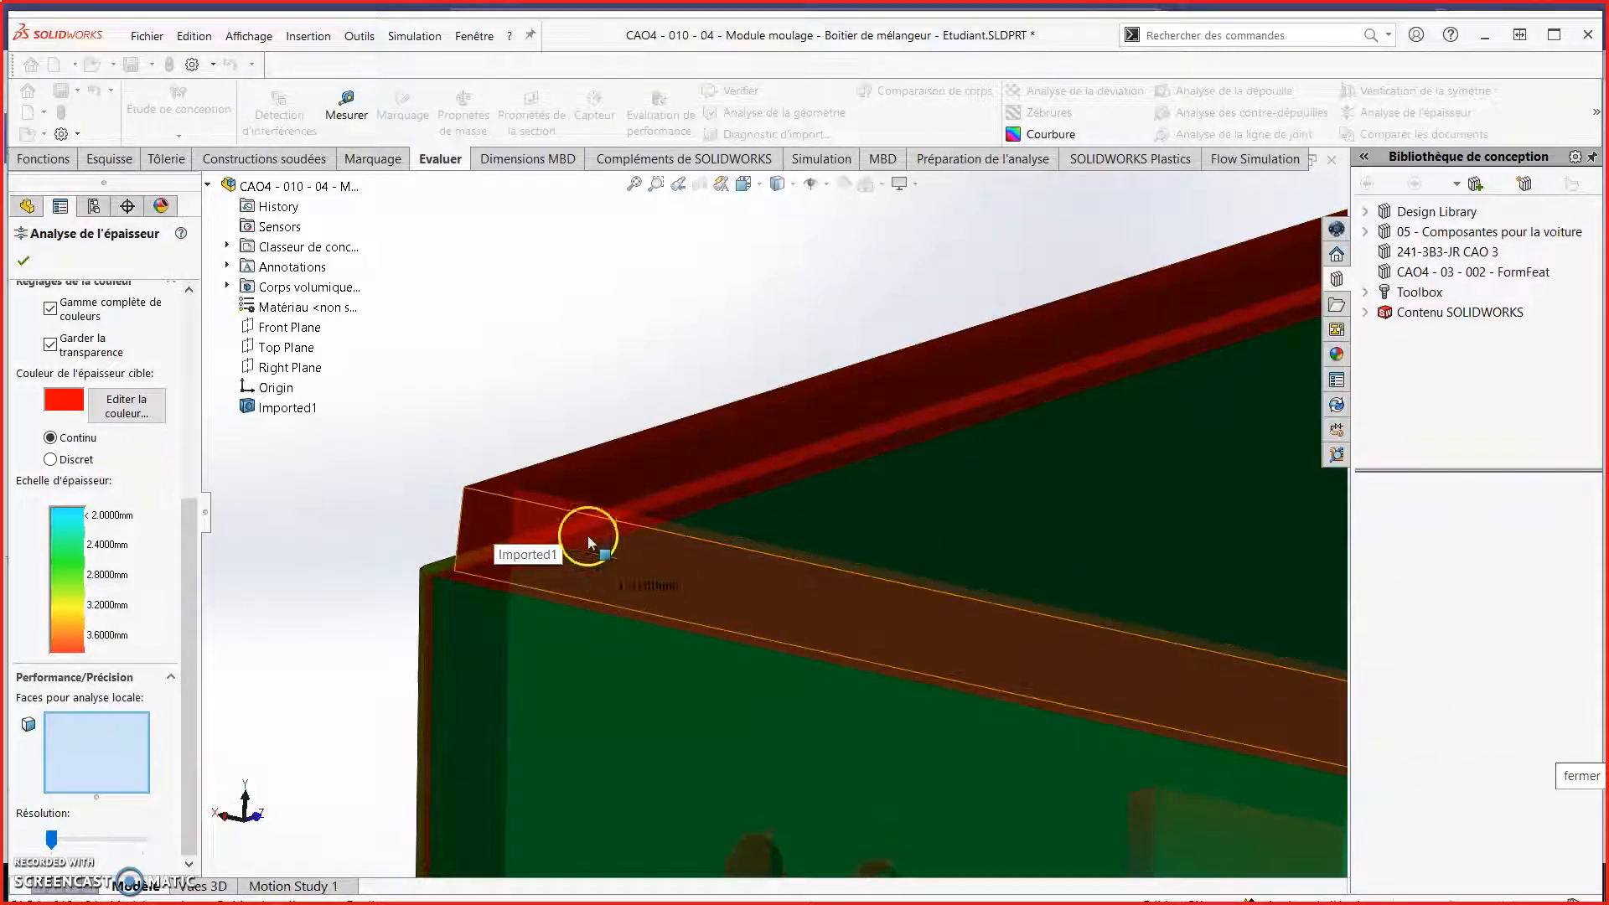
mouse_move(663, 545)
middle_mouse_down()
mouse_move(634, 531)
mouse_move(679, 553)
mouse_move(637, 528)
middle_mouse_up()
middle_click_drag(510, 484, 945, 600)
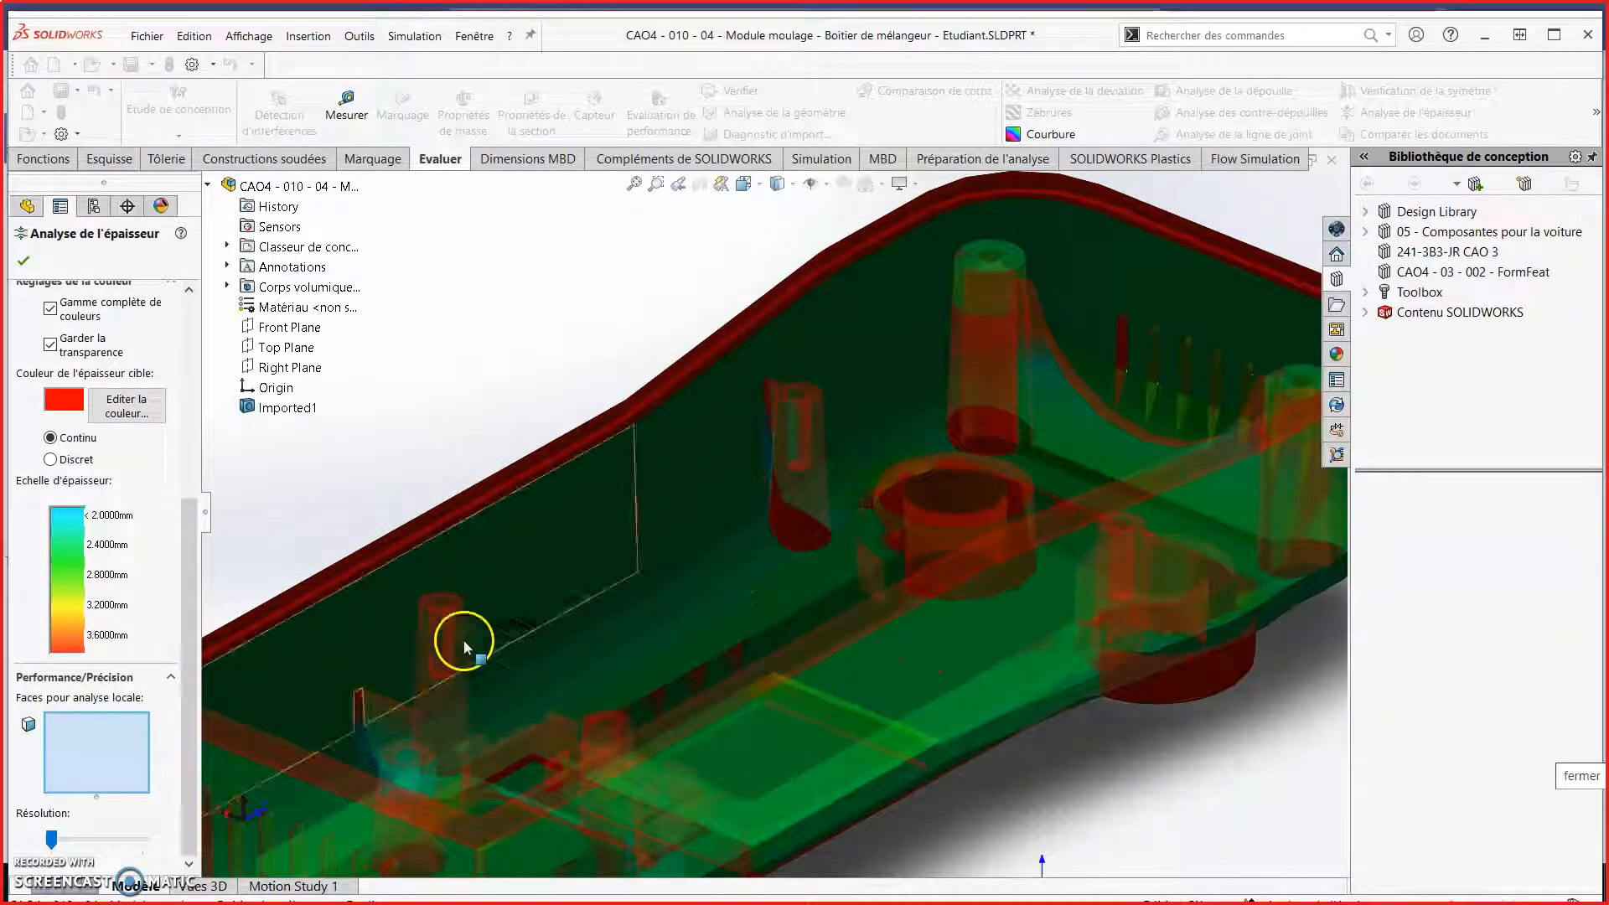
middle_click_drag(995, 524, 1206, 603)
Examine the thickness of the housing's screw bosses and cylindrical collars up close, including where they meet the floor
scroll(1231, 651, "down", 6)
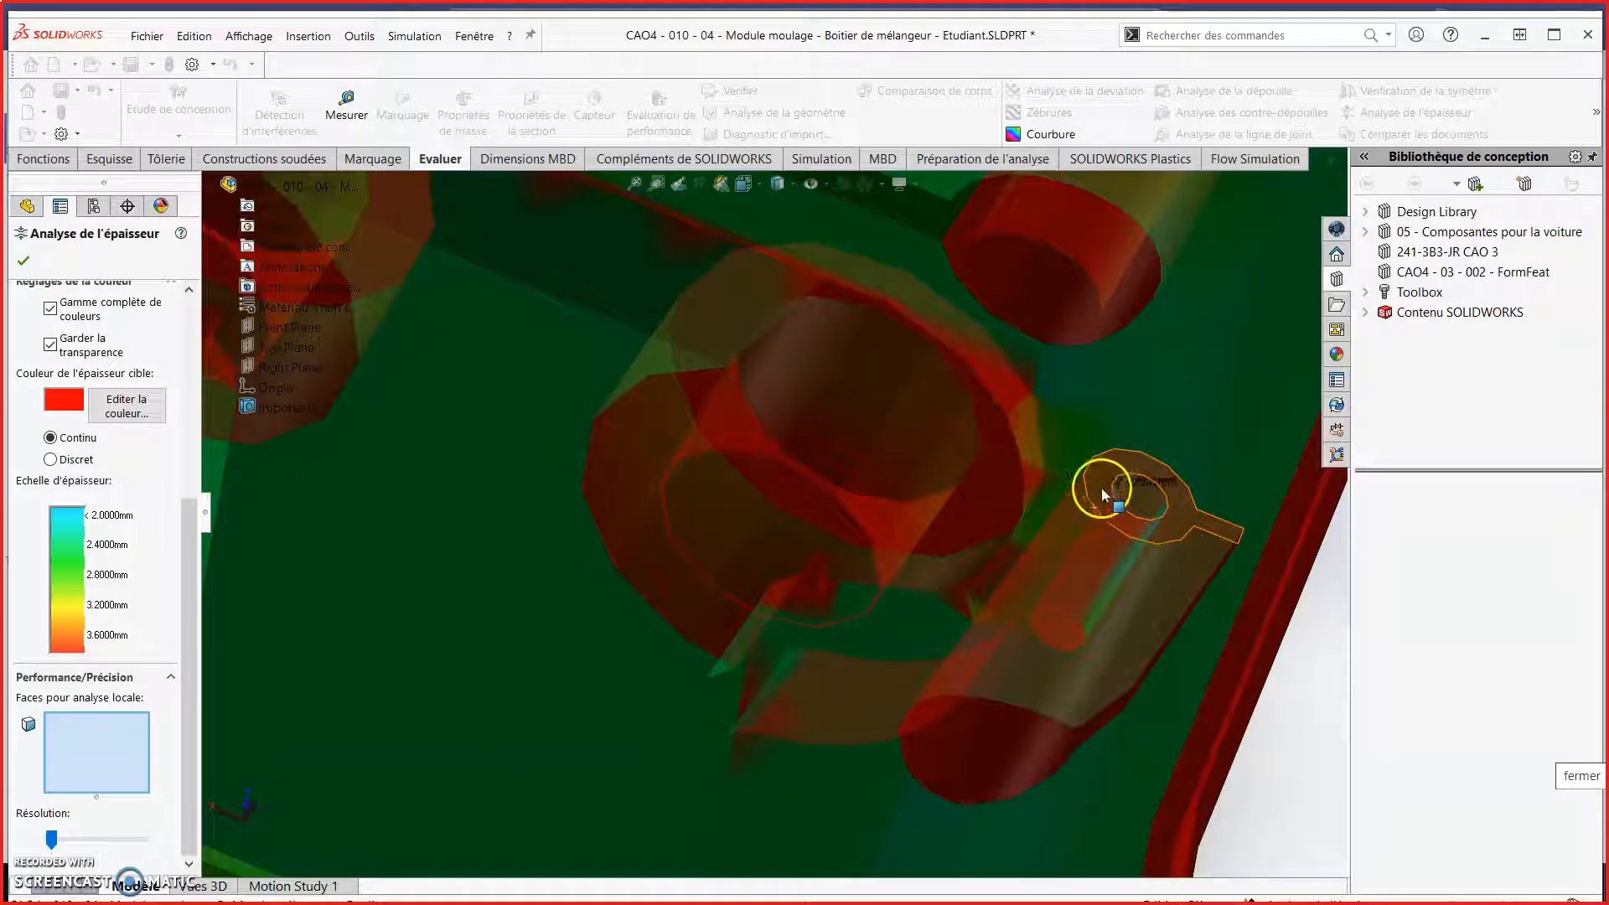
middle_click_drag(1094, 516, 1069, 516)
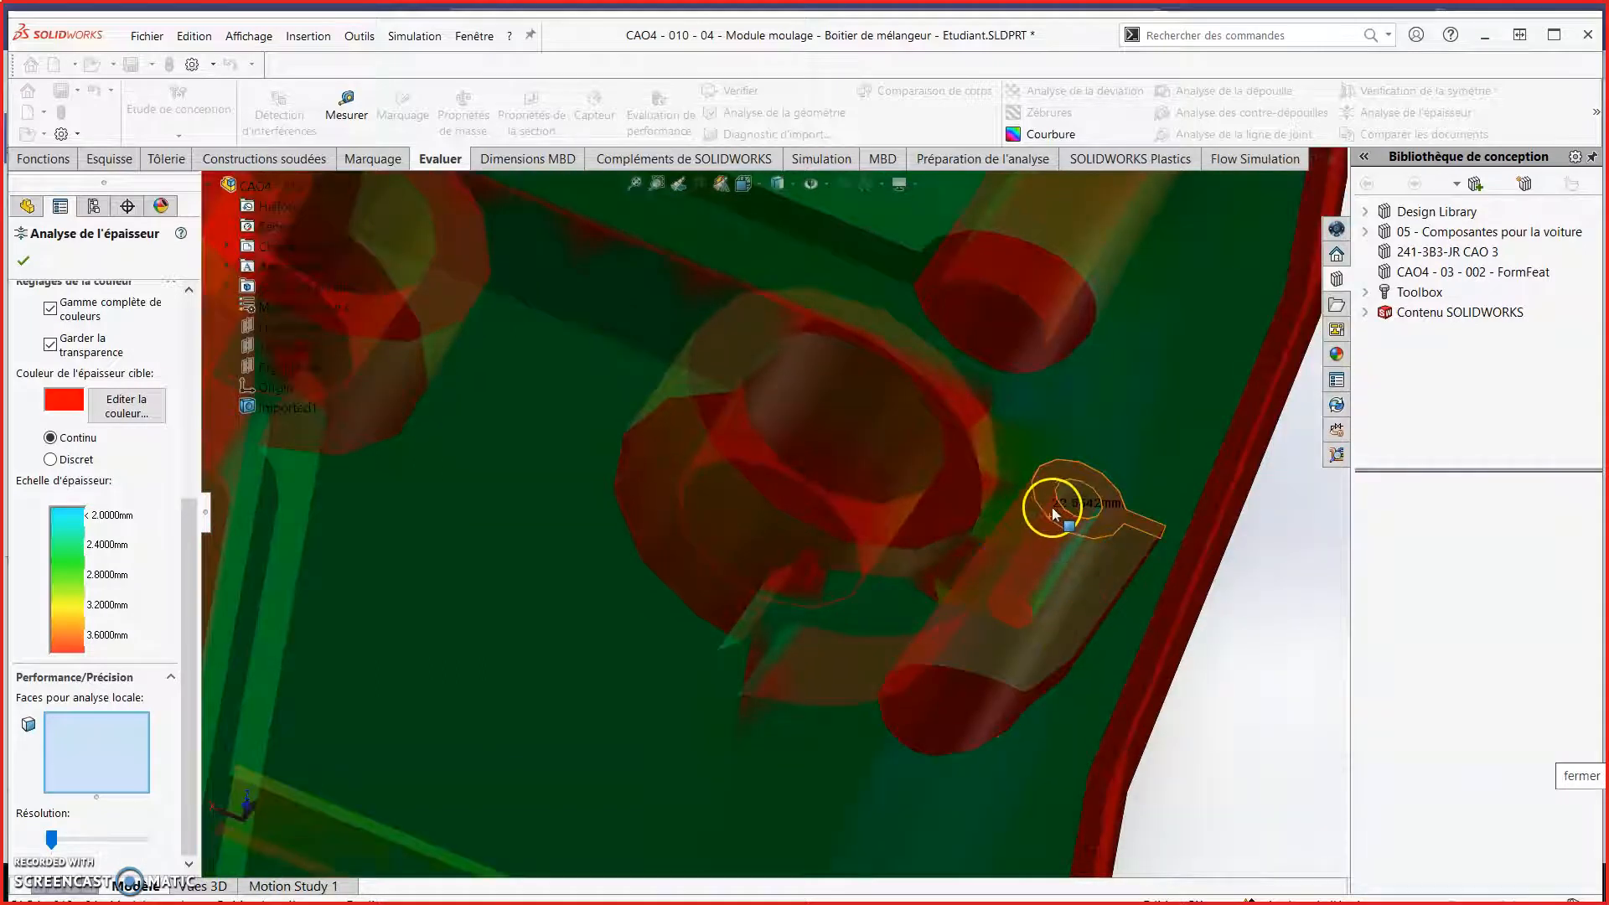
scroll(1019, 505, "down", 2)
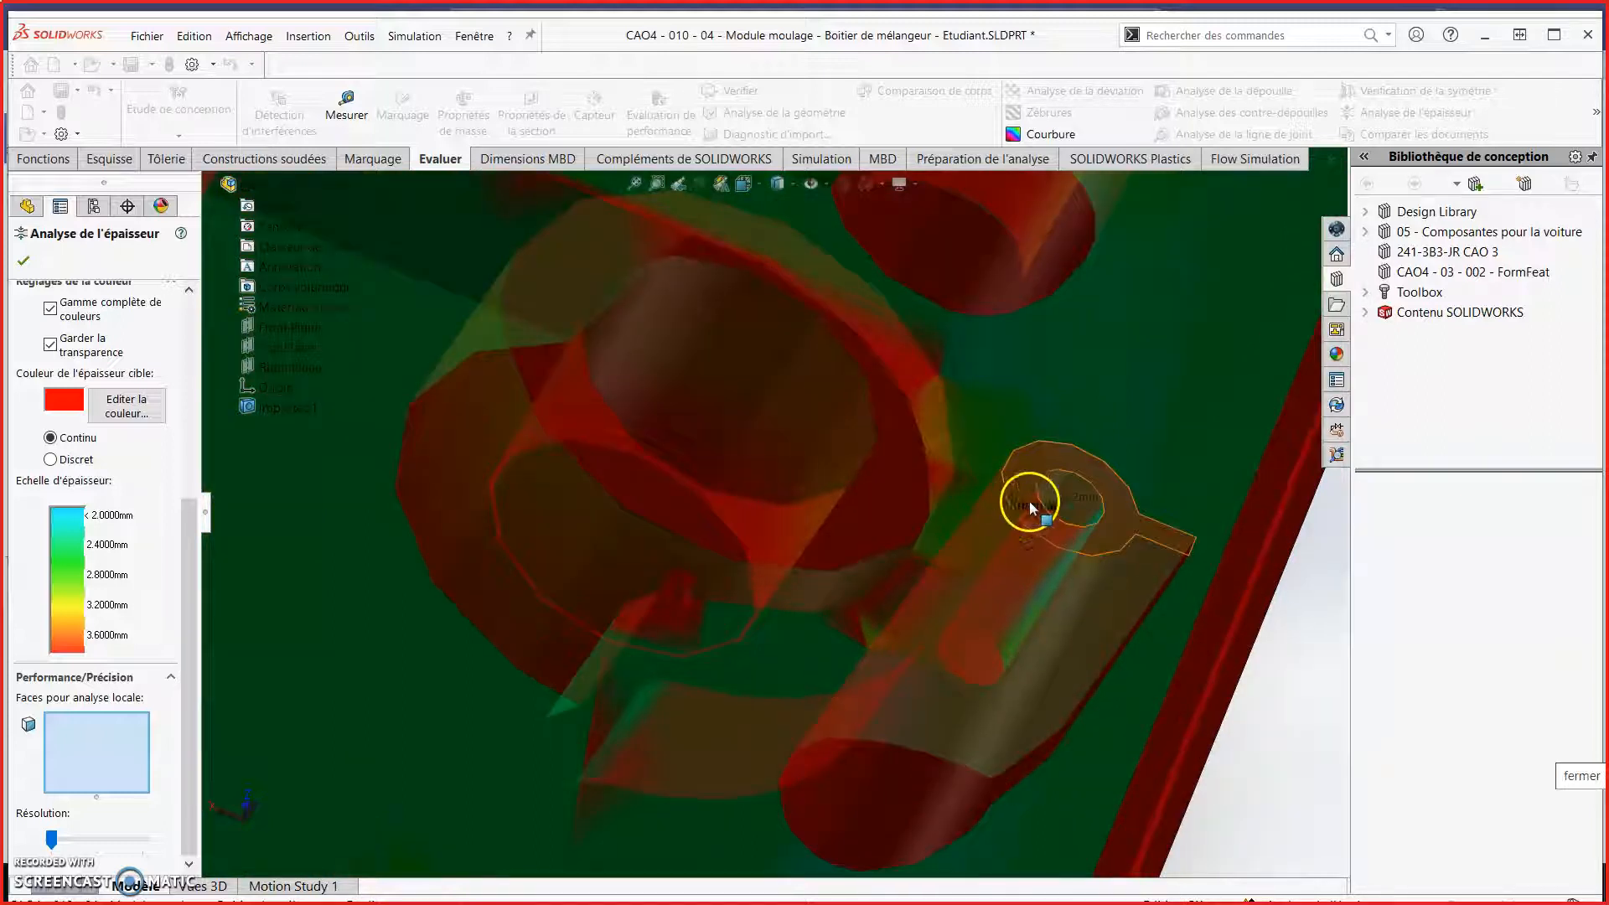
scroll(899, 614, "up", 2)
middle_click_drag(899, 614, 471, 399)
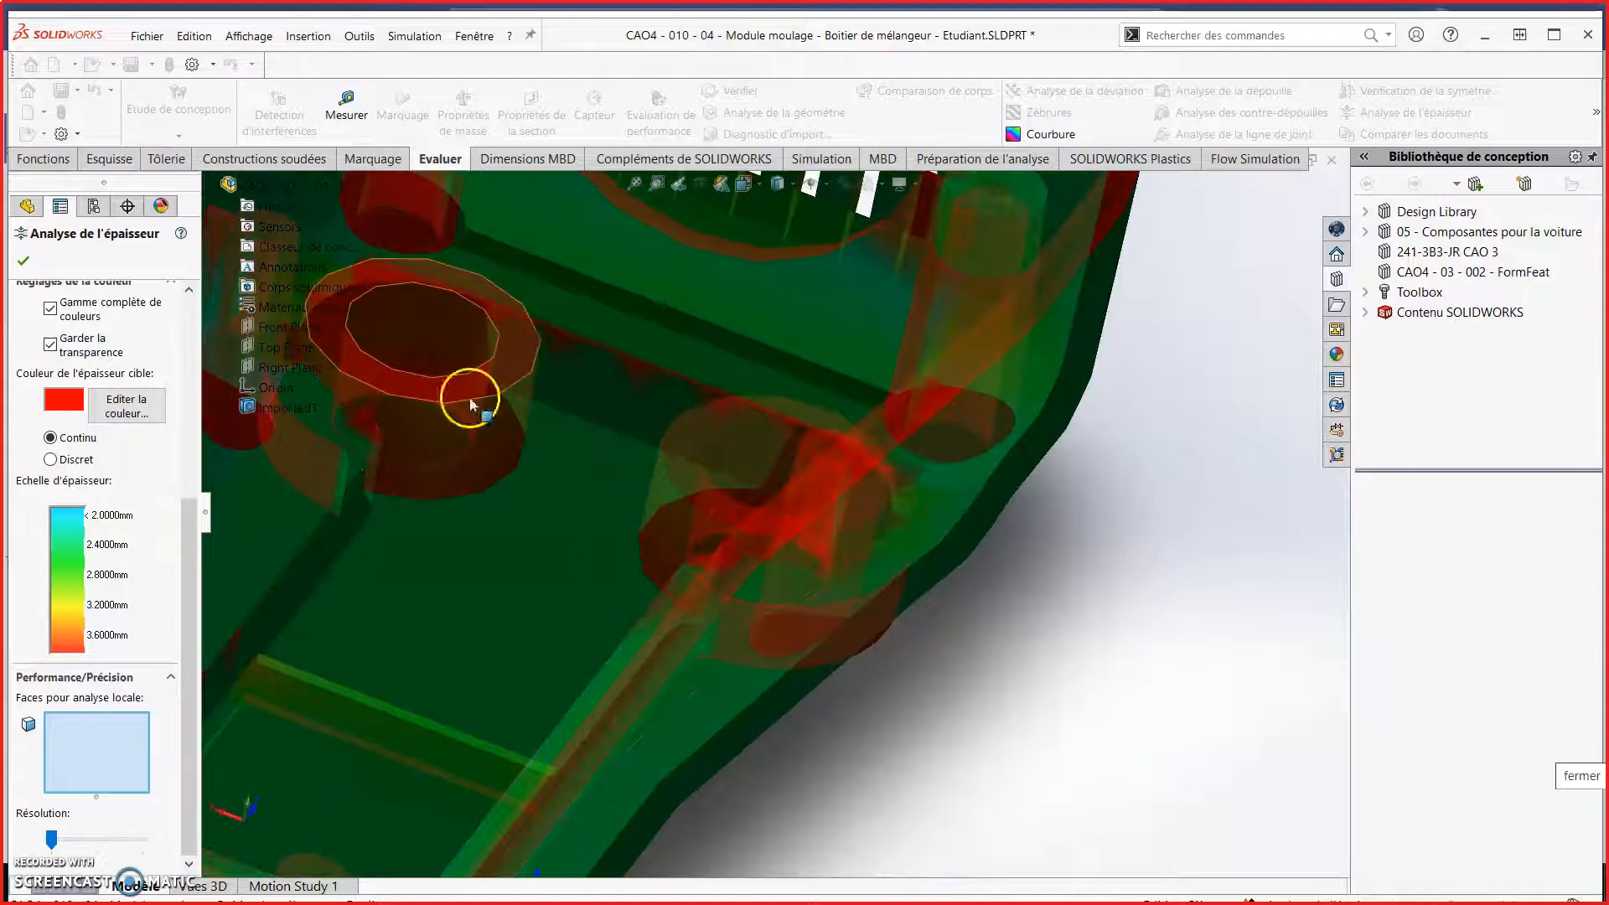
scroll(471, 398, "down", 2)
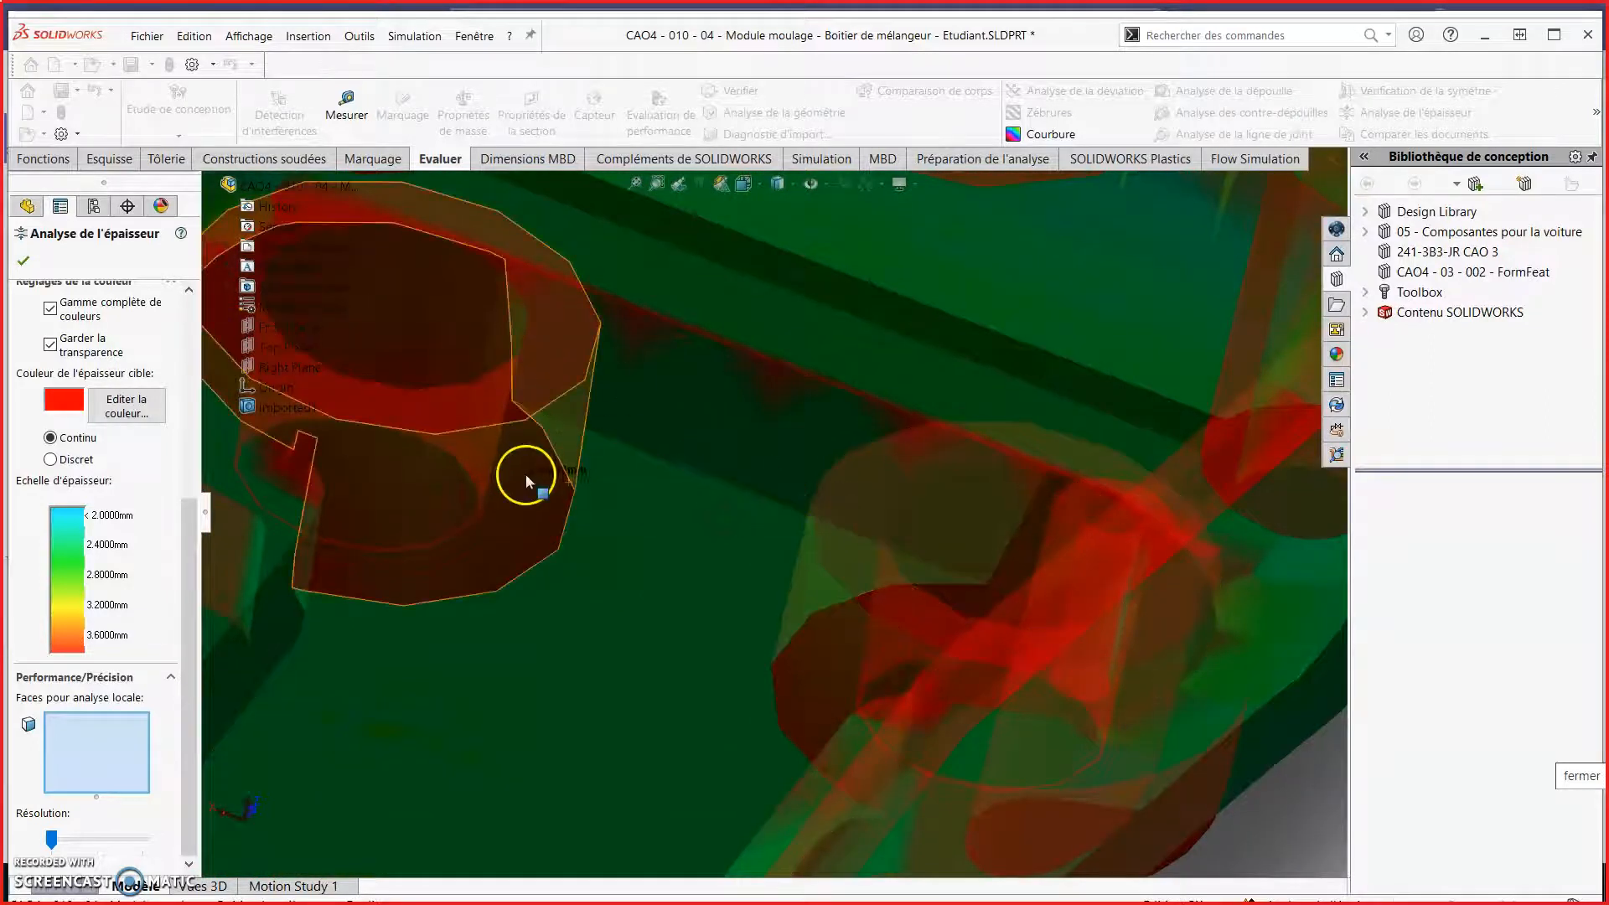
scroll(525, 473, "up", 2)
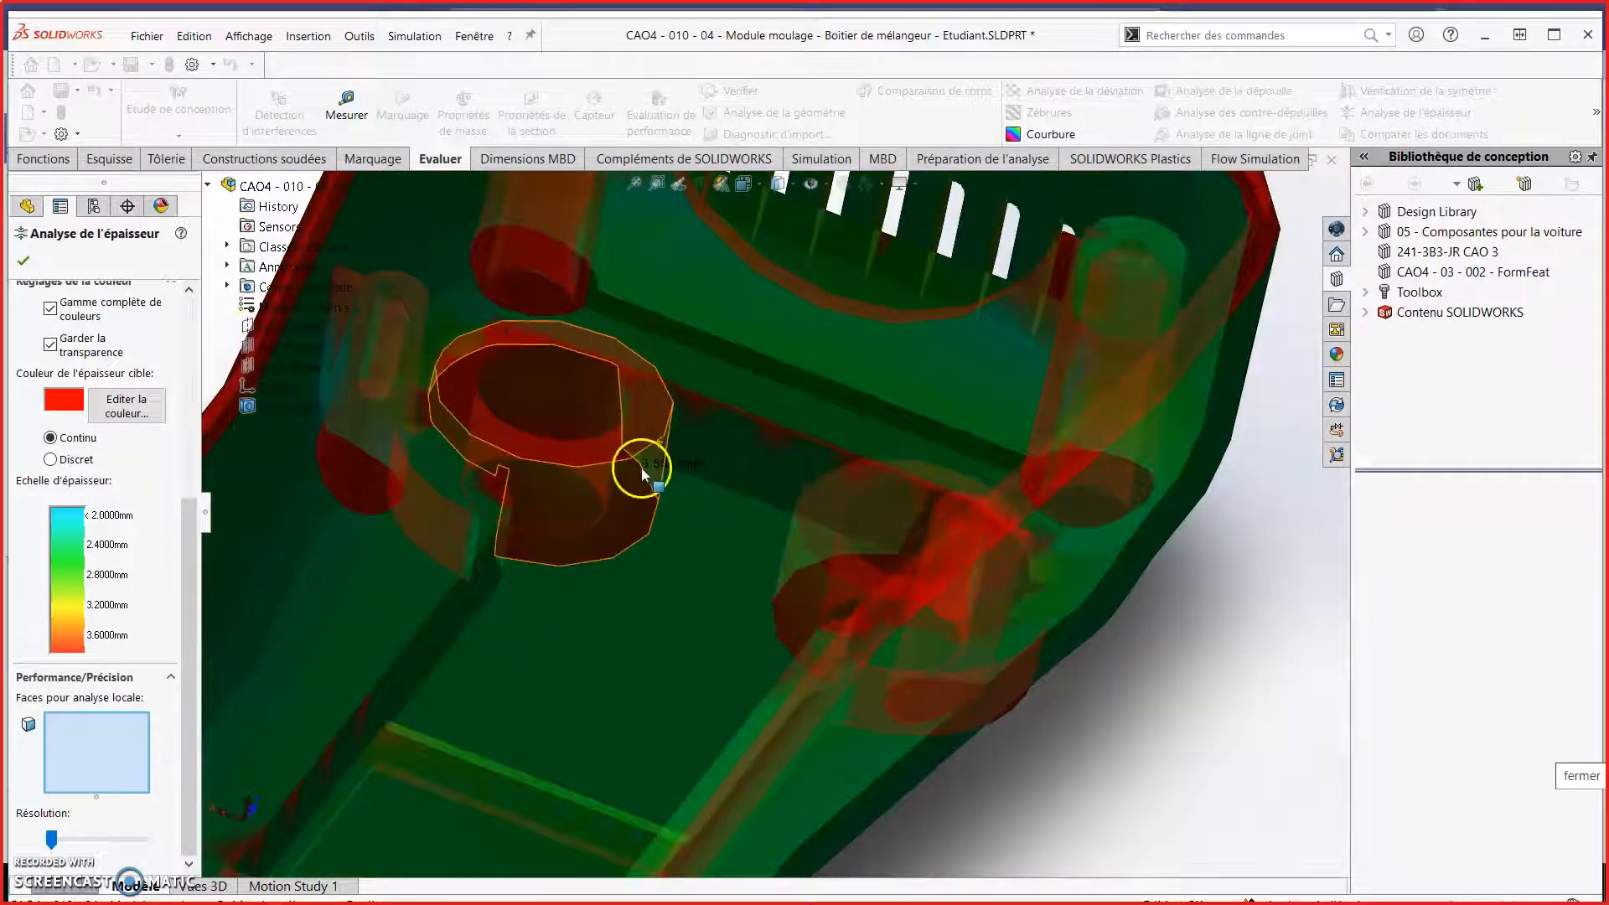
scroll(647, 476, "down", 4)
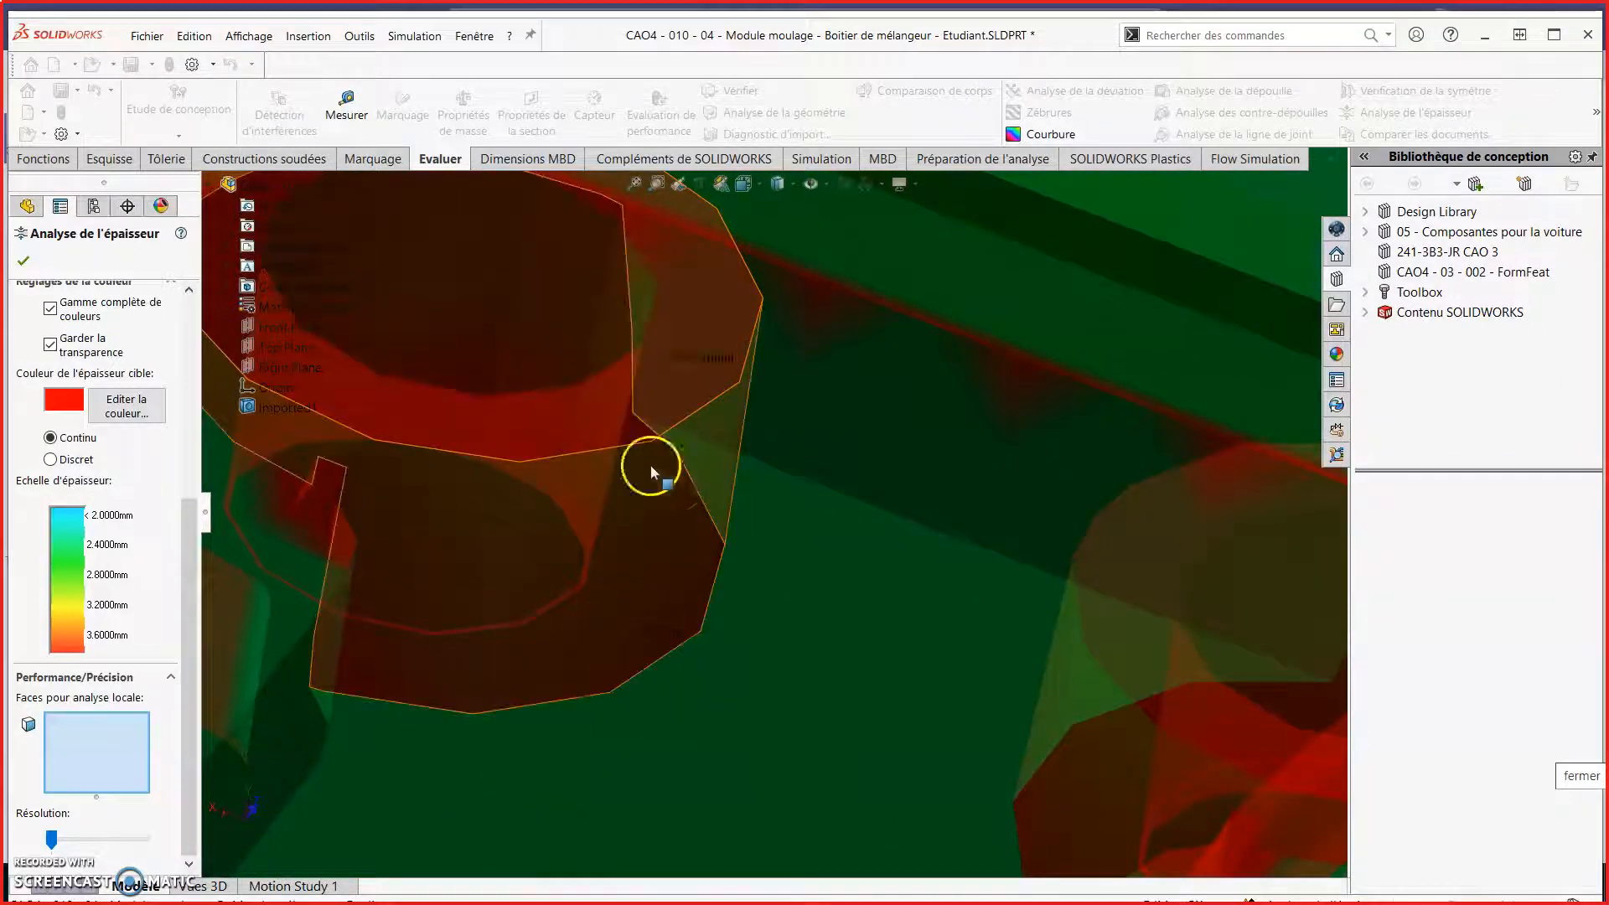
Set the thickness analysis to treat corners as zero thickness and recalculate it
scroll(163, 436, "up", 5)
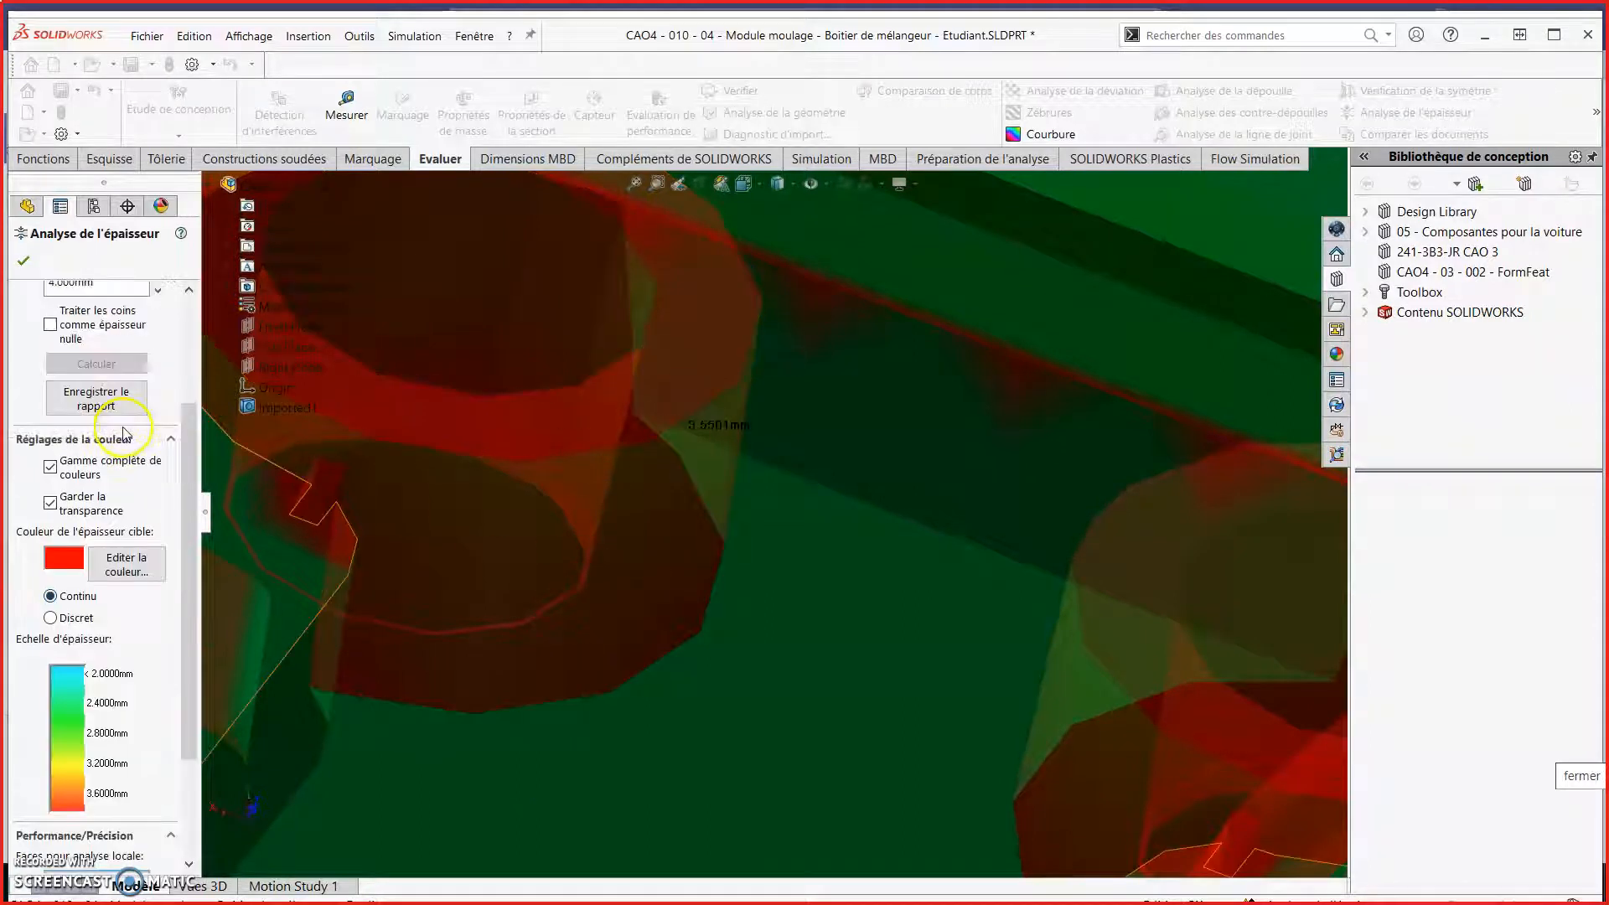
left_click(50, 499)
left_click(82, 539)
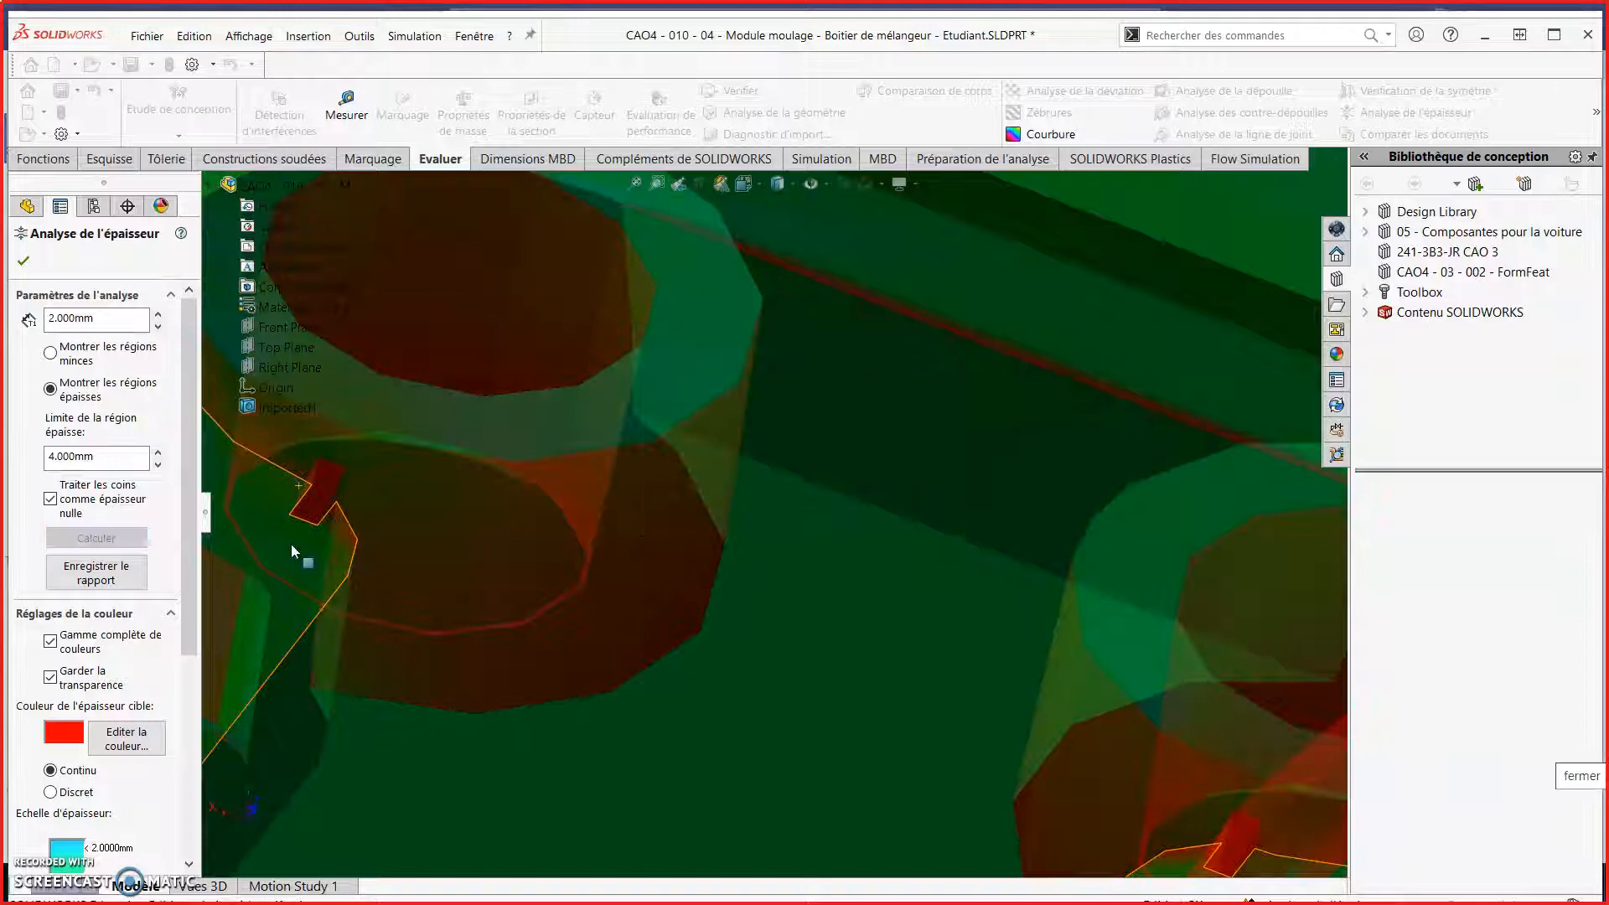
Examine the recalculated thickness of the cylindrical collars and neighbouring bosses inside the housing
scroll(377, 532, "up", 5)
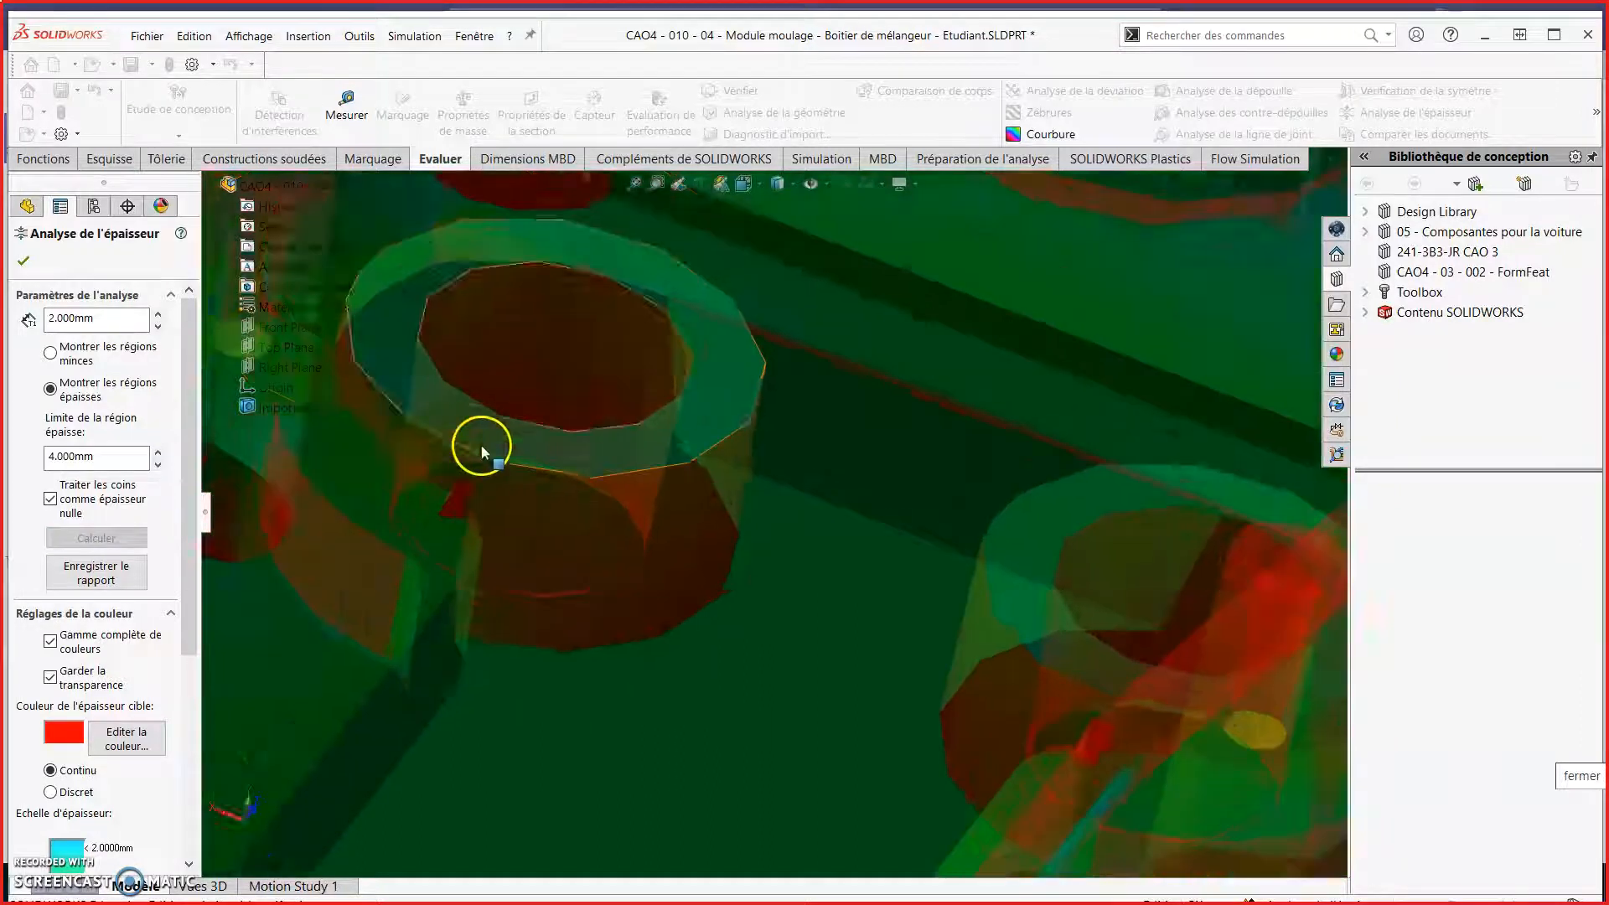
scroll(531, 548, "up", 3)
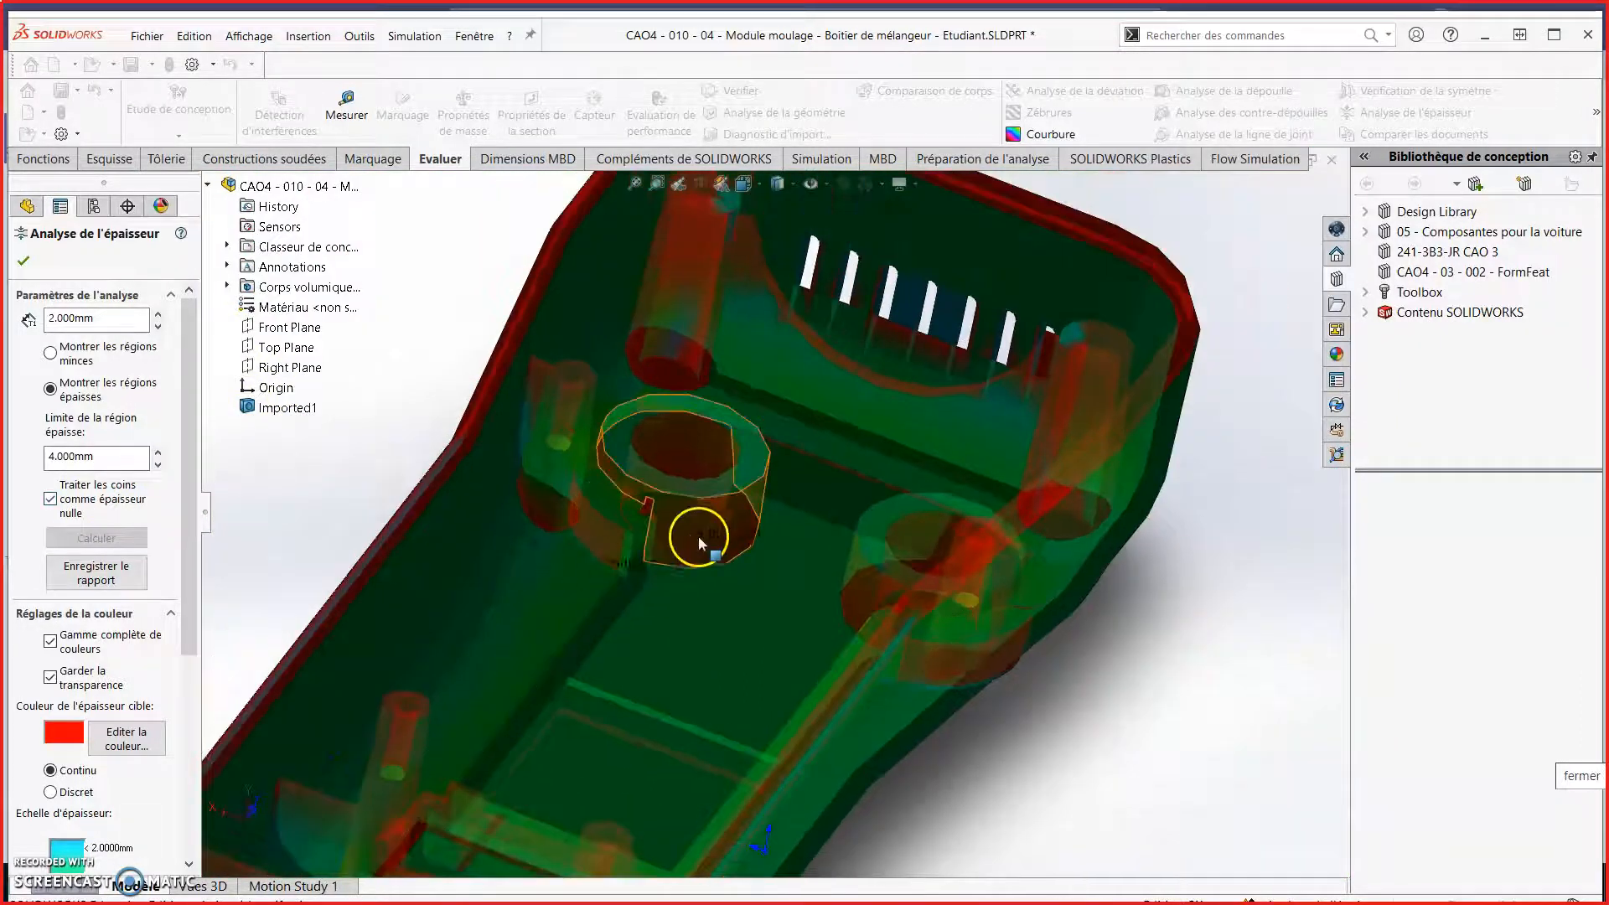
scroll(697, 536, "down", 3)
middle_click_drag(675, 488, 586, 488)
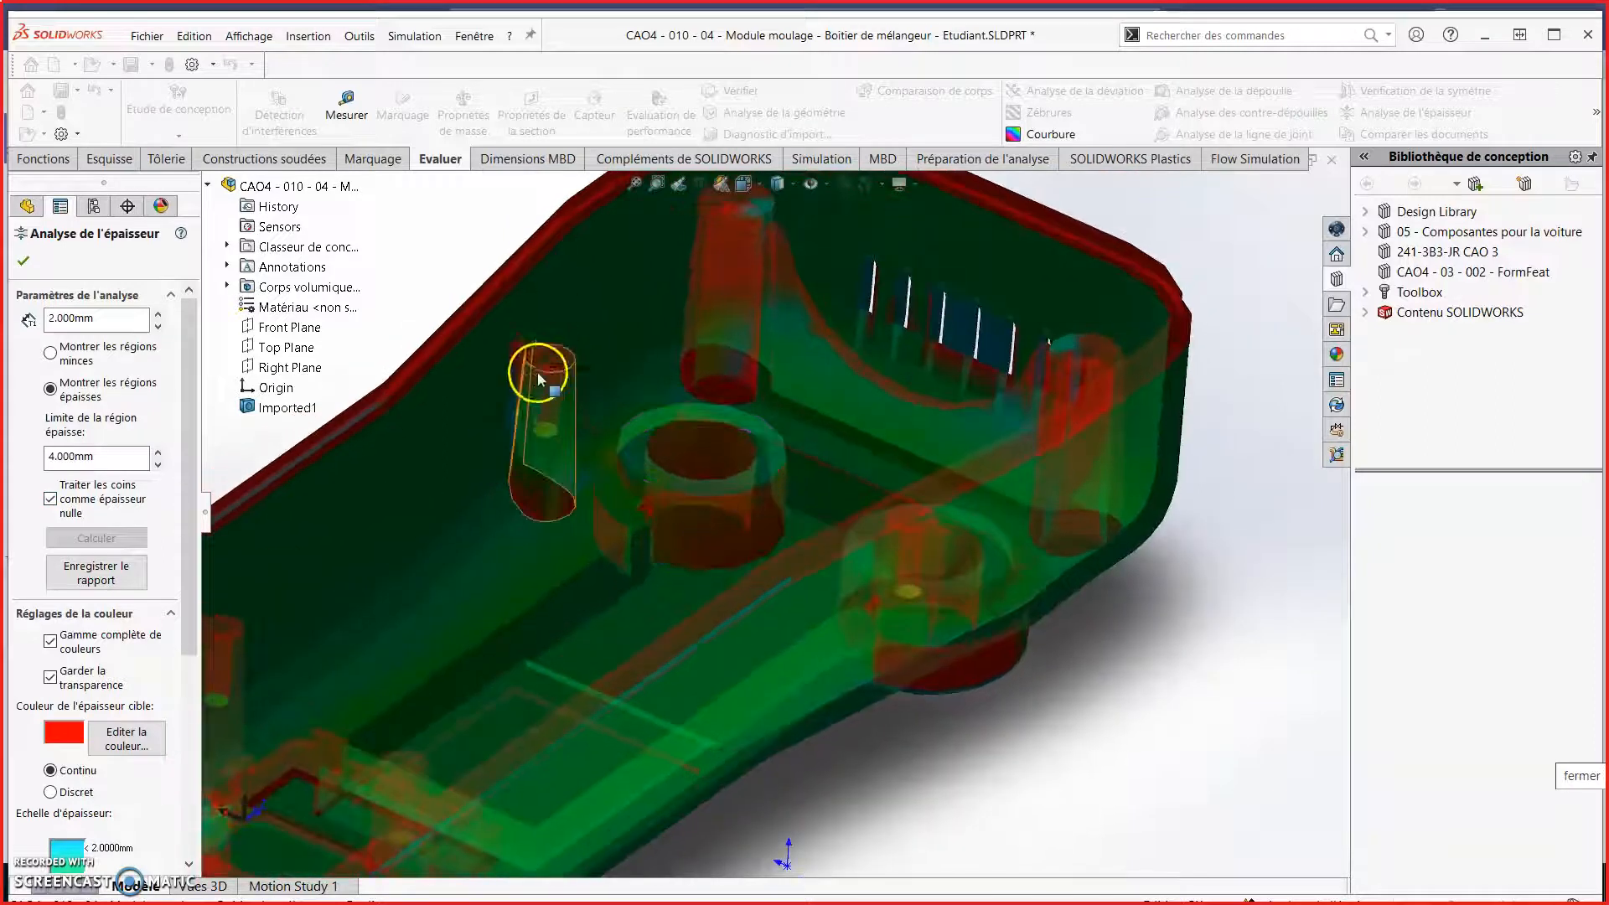
scroll(759, 478, "down", 3)
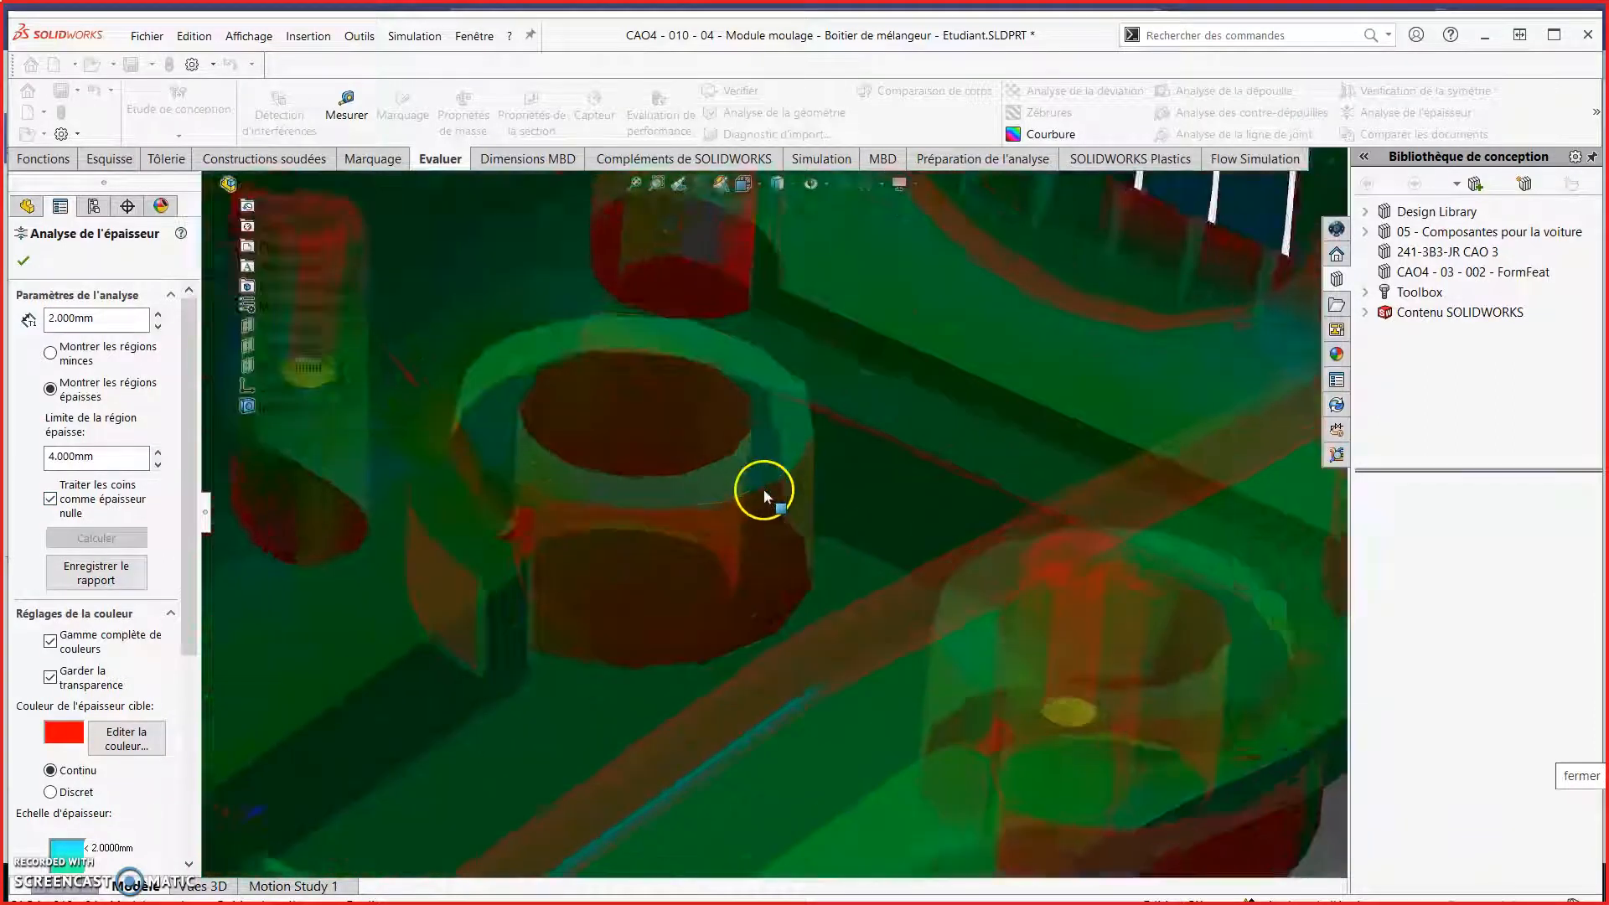
middle_click_drag(734, 556, 701, 570)
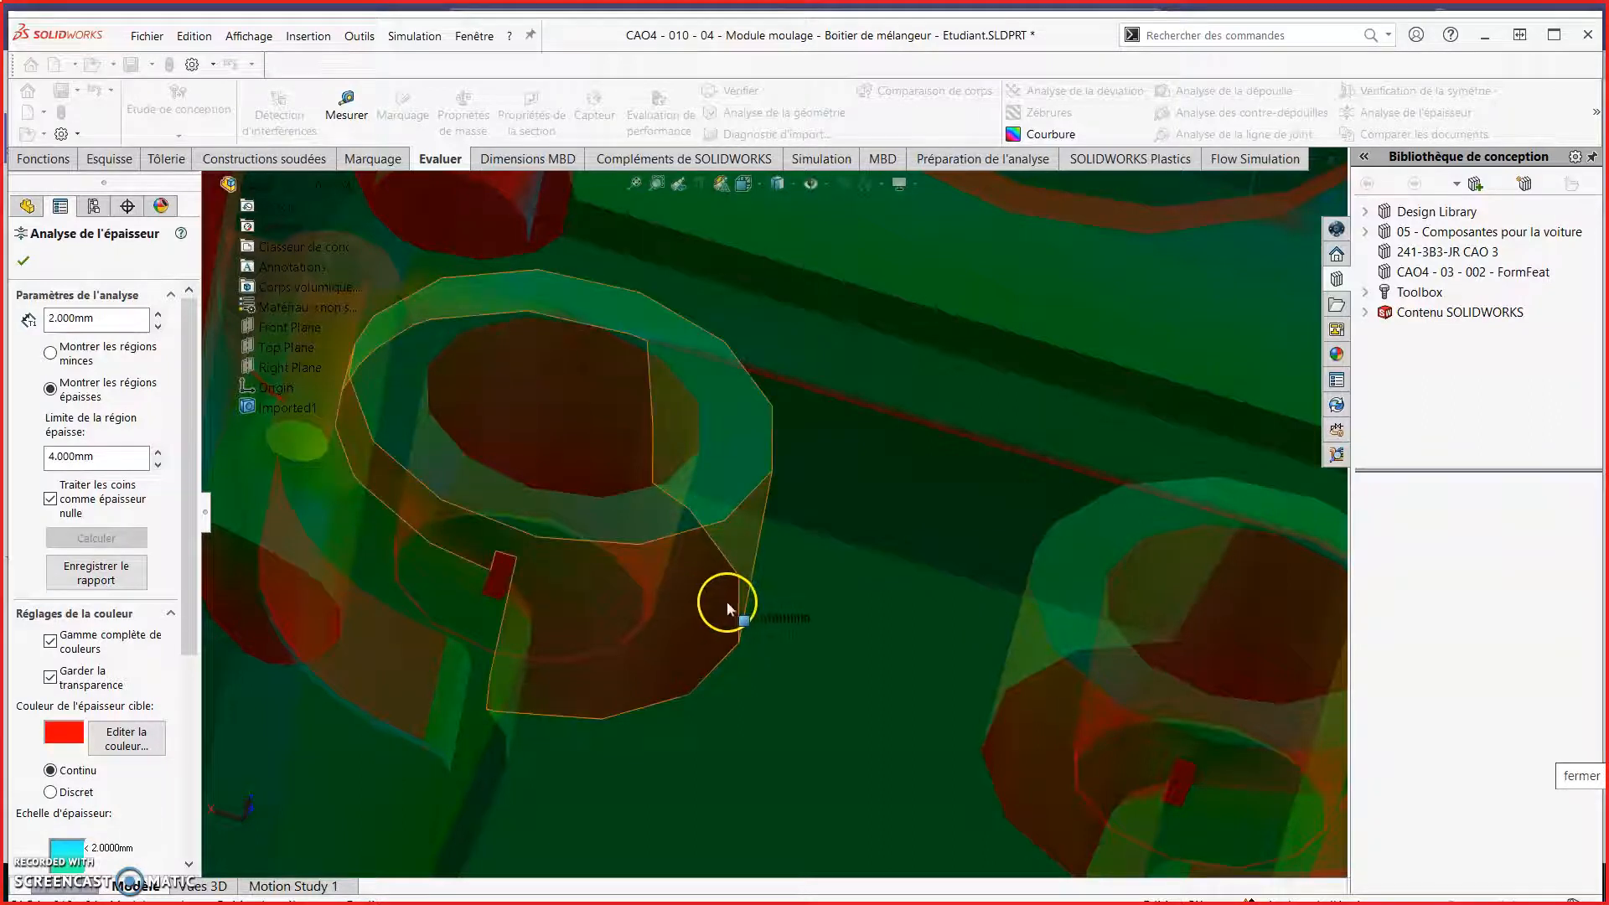
scroll(724, 560, "up", 3)
scroll(773, 567, "up", 4)
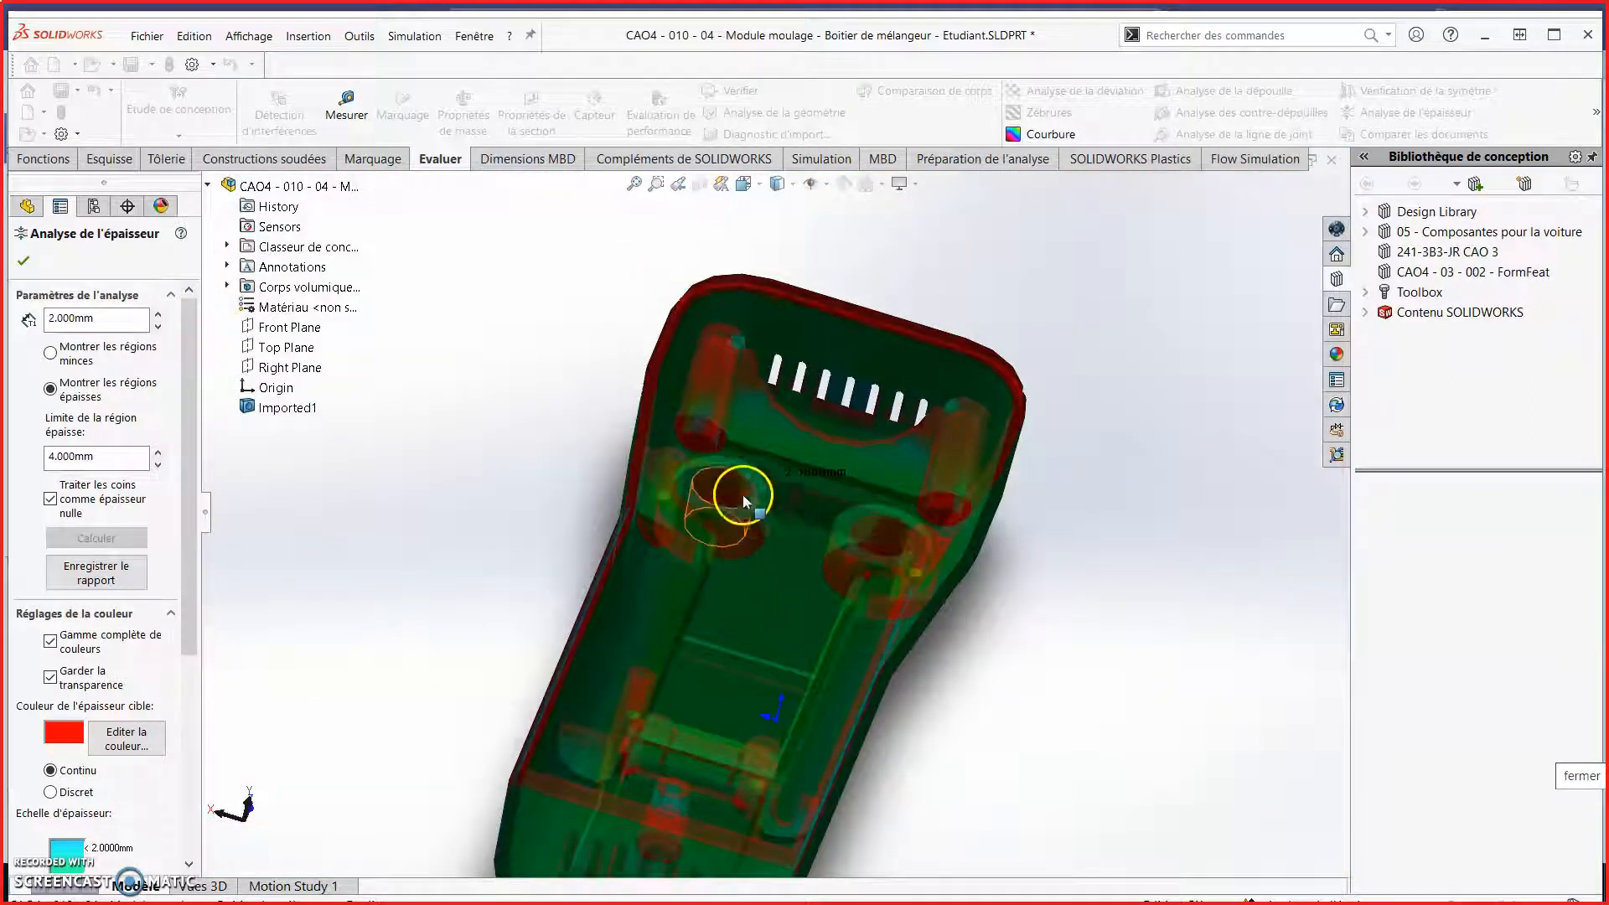
Inspect the thickness of the collars and raised pad from the housing's underside, and close the thickness analysis
middle_click_drag(787, 593, 591, 269)
middle_click_drag(848, 557, 852, 305)
scroll(1005, 591, "down", 3)
middle_click_drag(1026, 596, 978, 551)
scroll(978, 551, "down", 2)
scroll(982, 508, "down", 1)
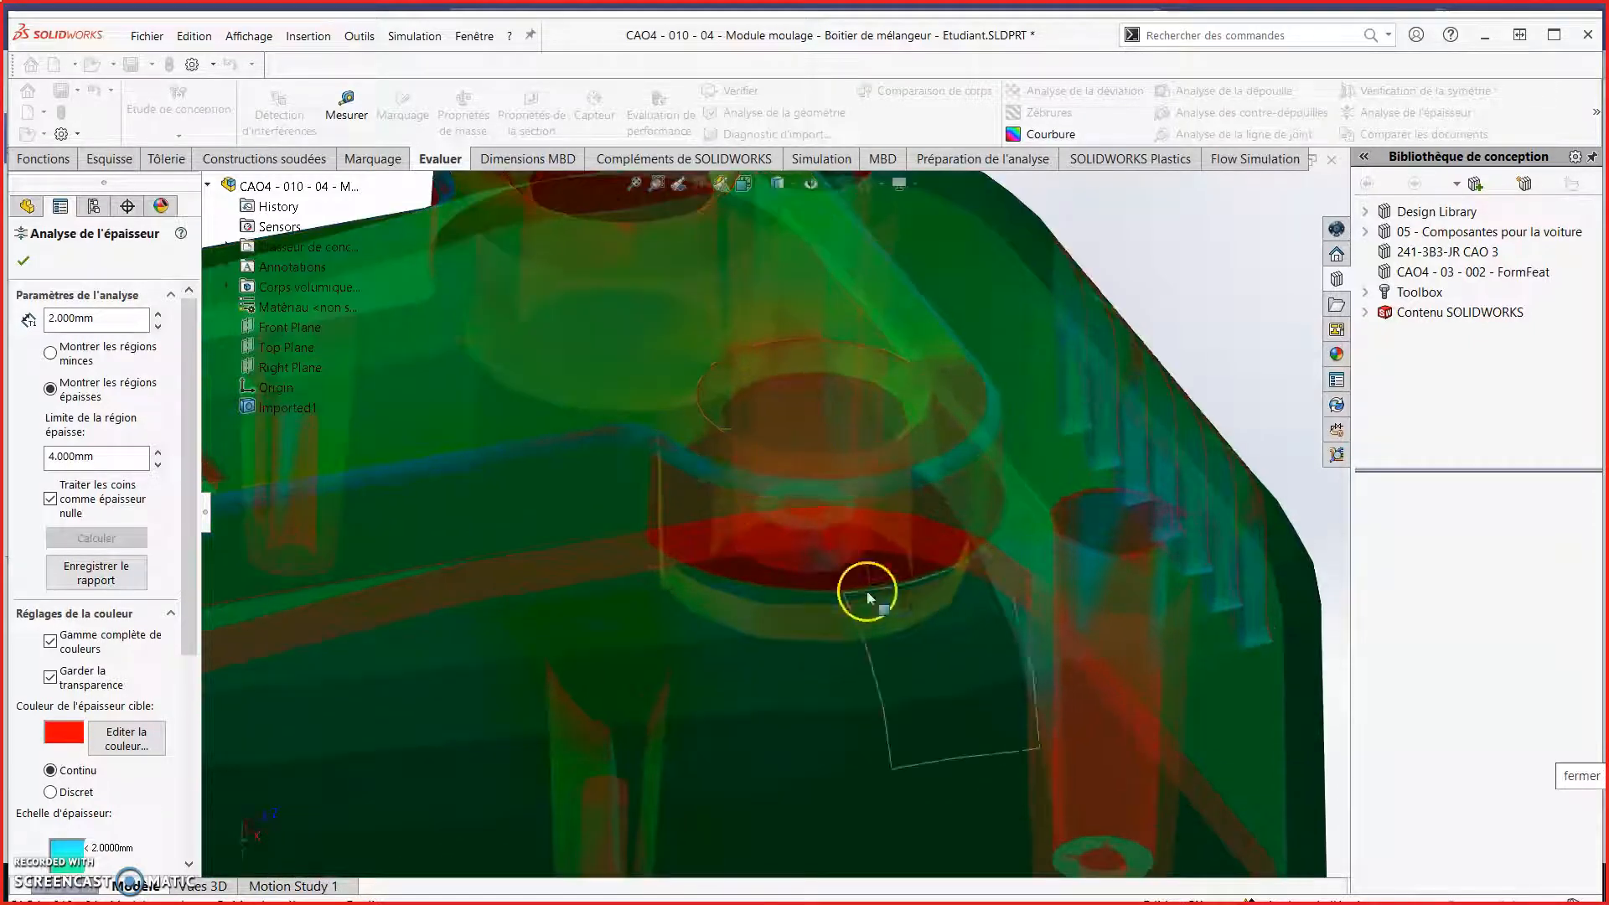
scroll(779, 524, "up", 5)
scroll(365, 605, "down", 2)
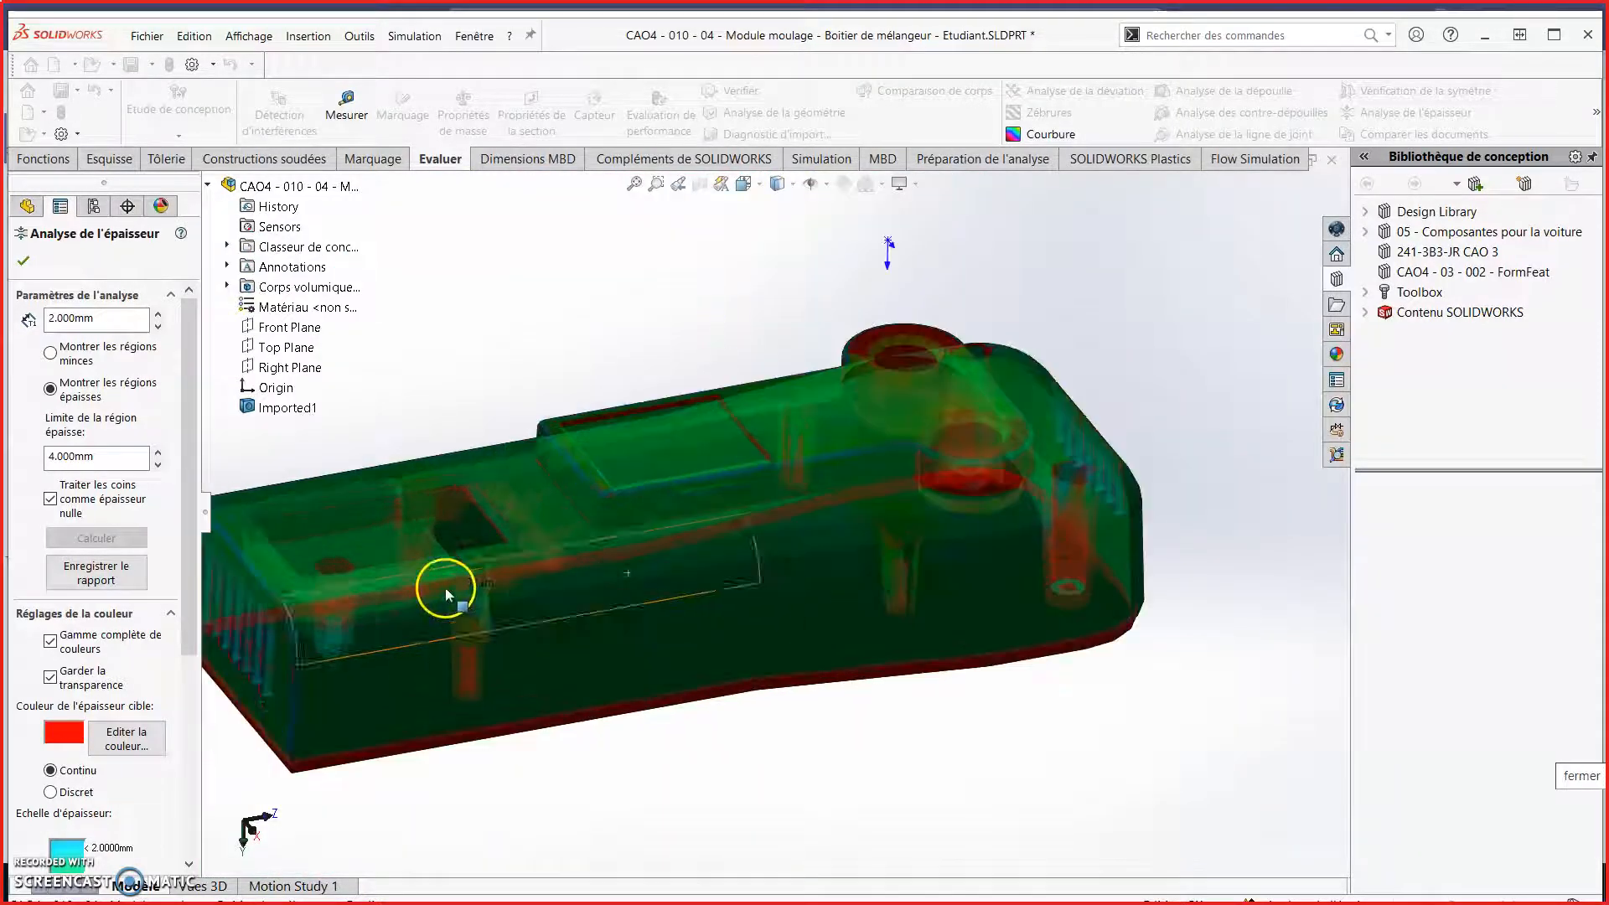
scroll(494, 553, "up", 1)
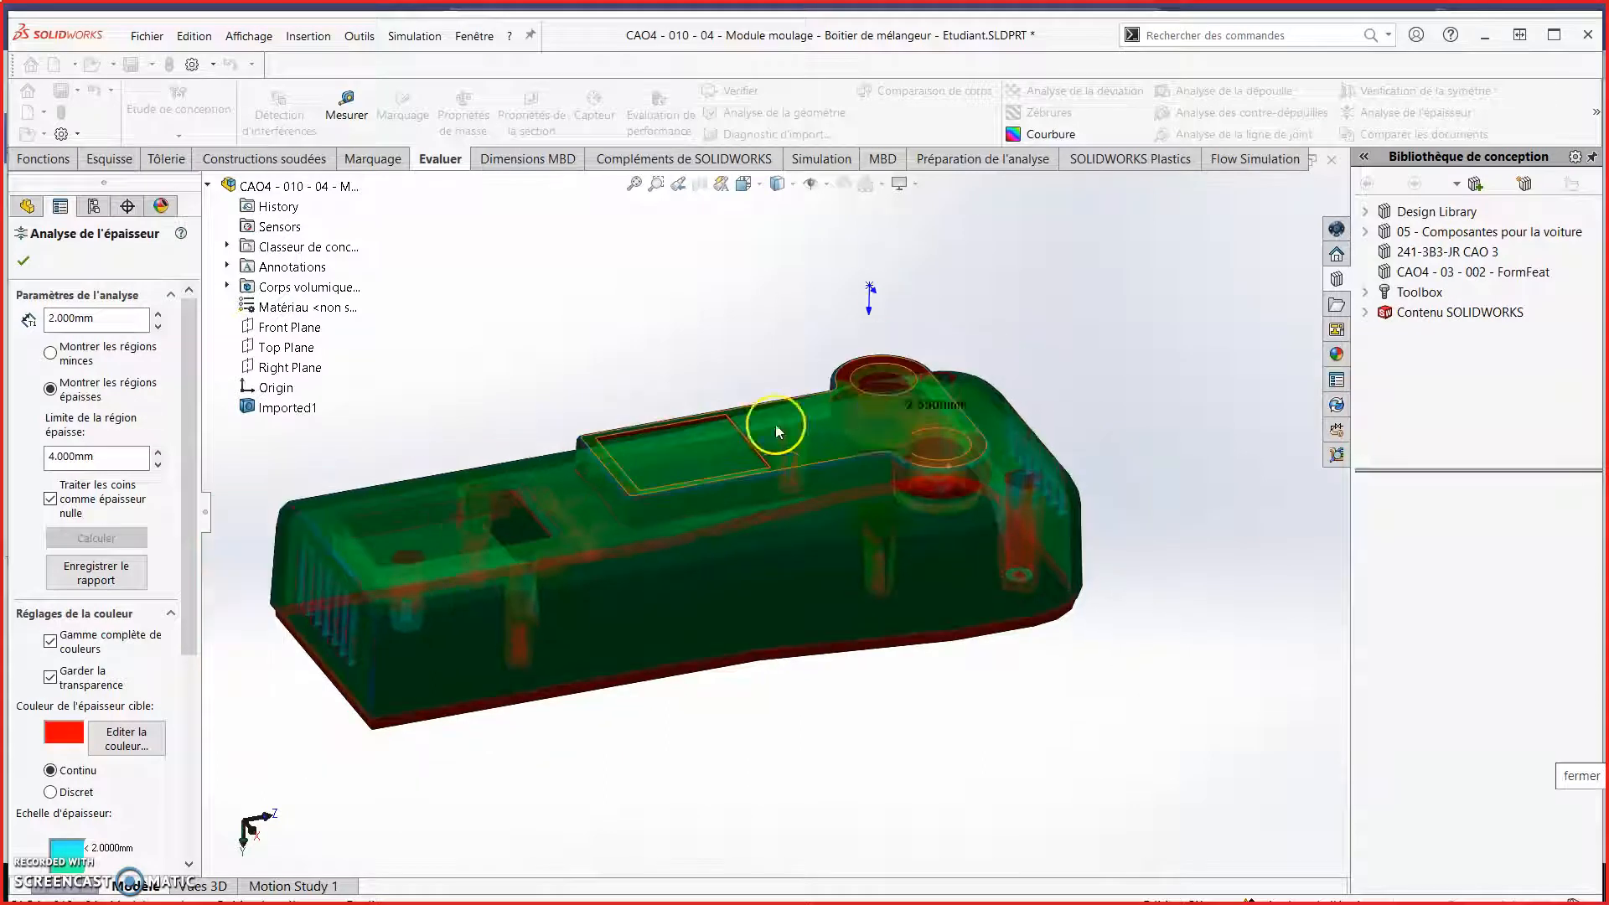
left_click(22, 262)
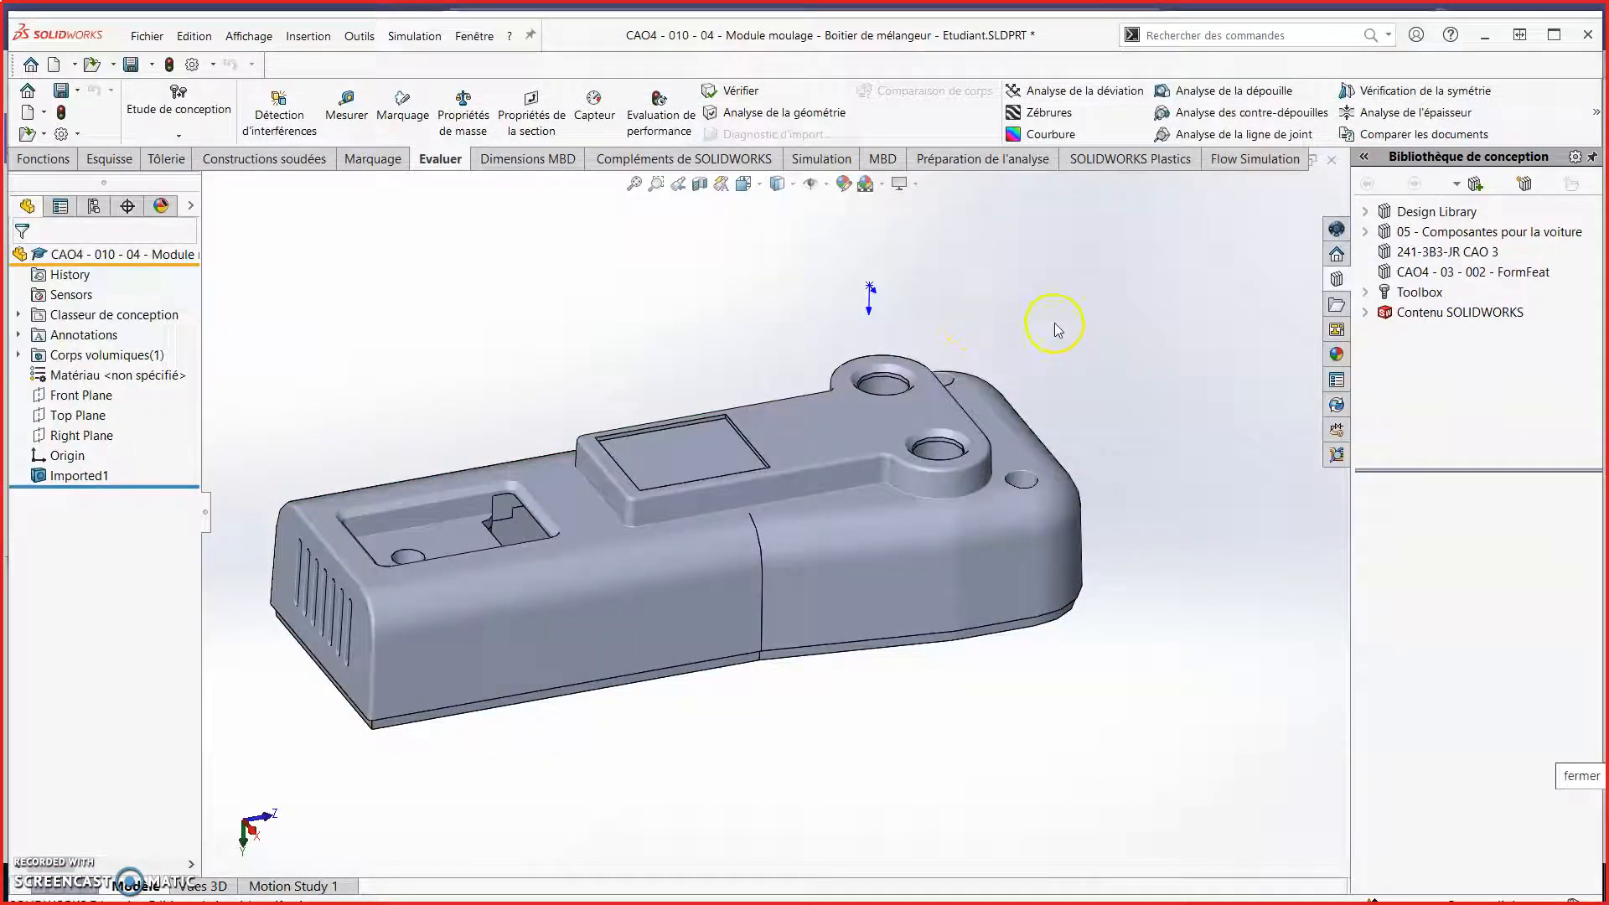
Start a parting line analysis with the Top Plane as the pull direction and inspect the housing's edges
left_click(1228, 139)
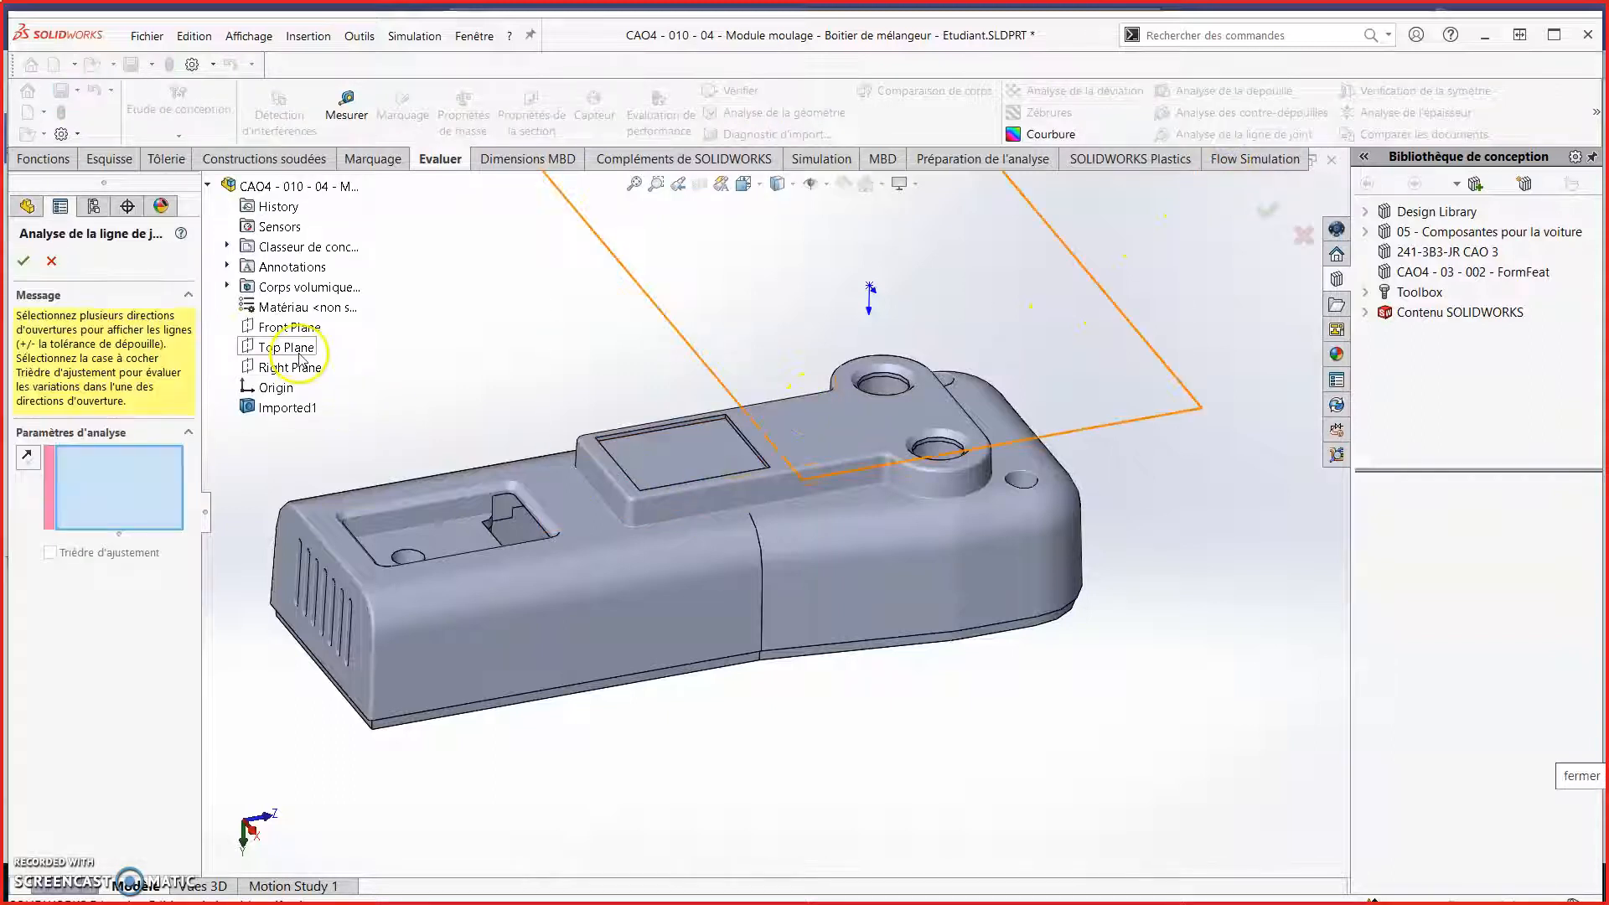
left_click(300, 358)
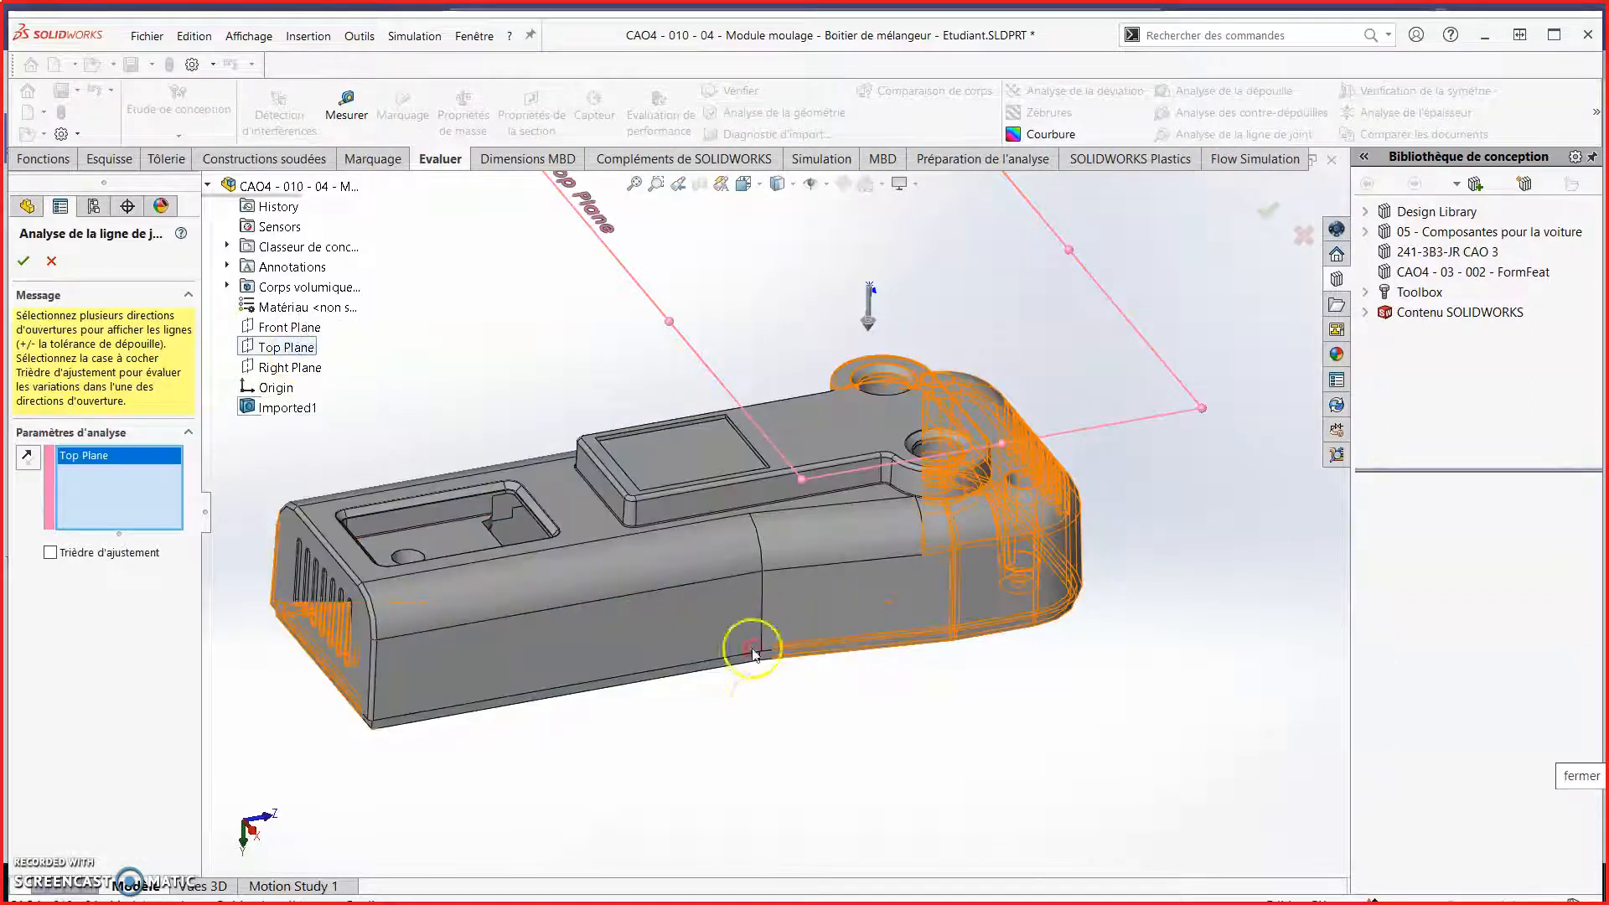
middle_click_drag(747, 650, 756, 293)
middle_click_drag(826, 618, 905, 587)
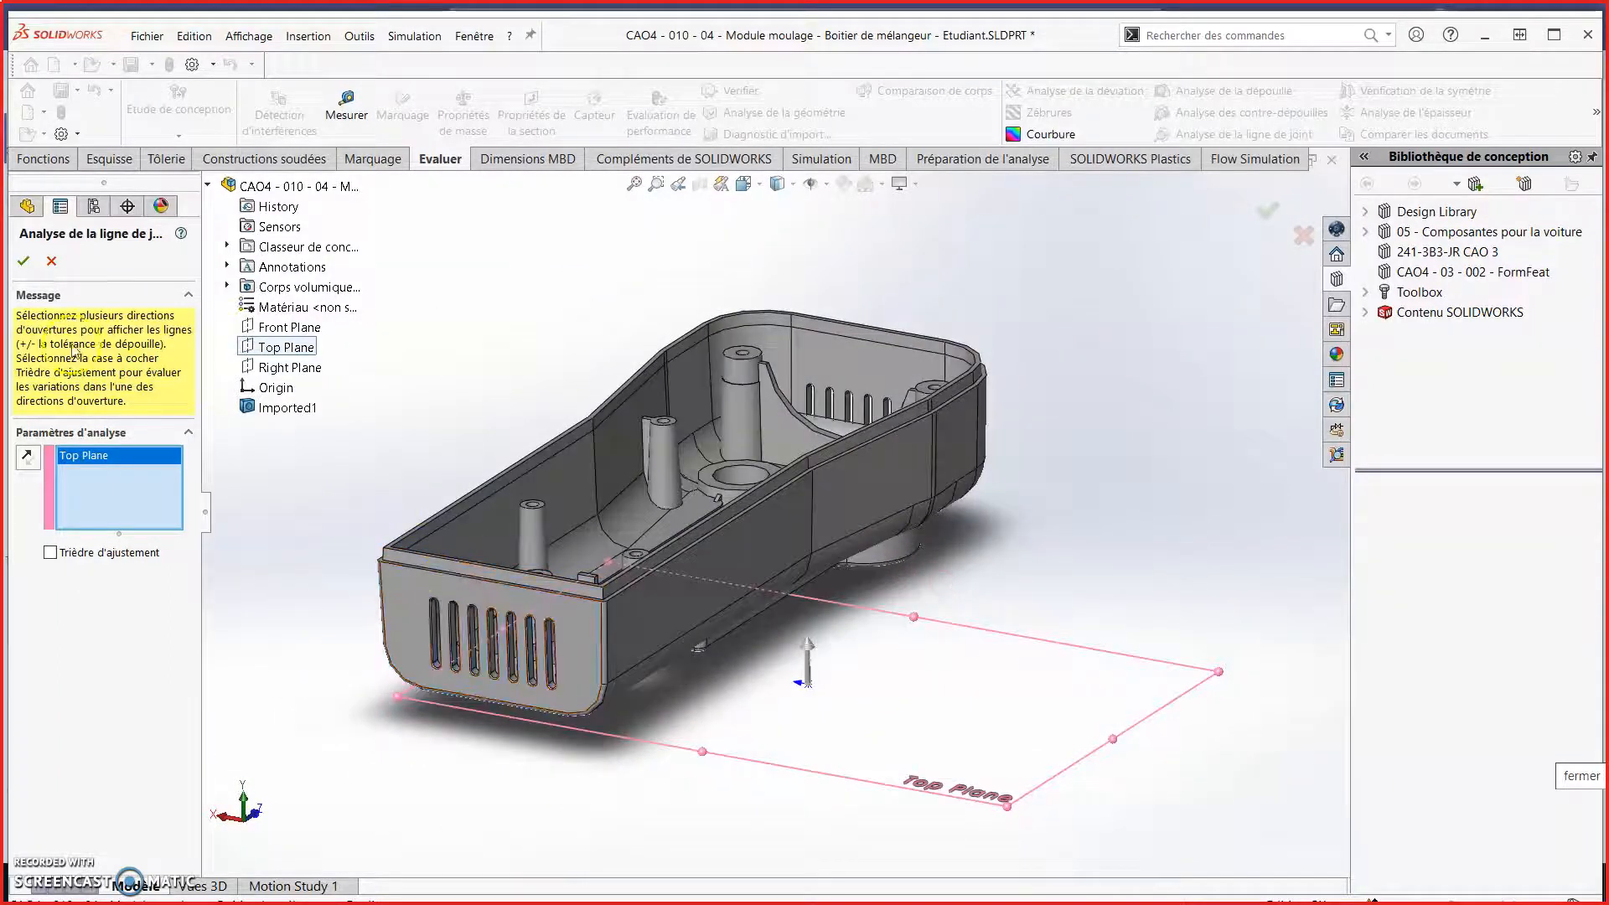
middle_click_drag(701, 534, 731, 539)
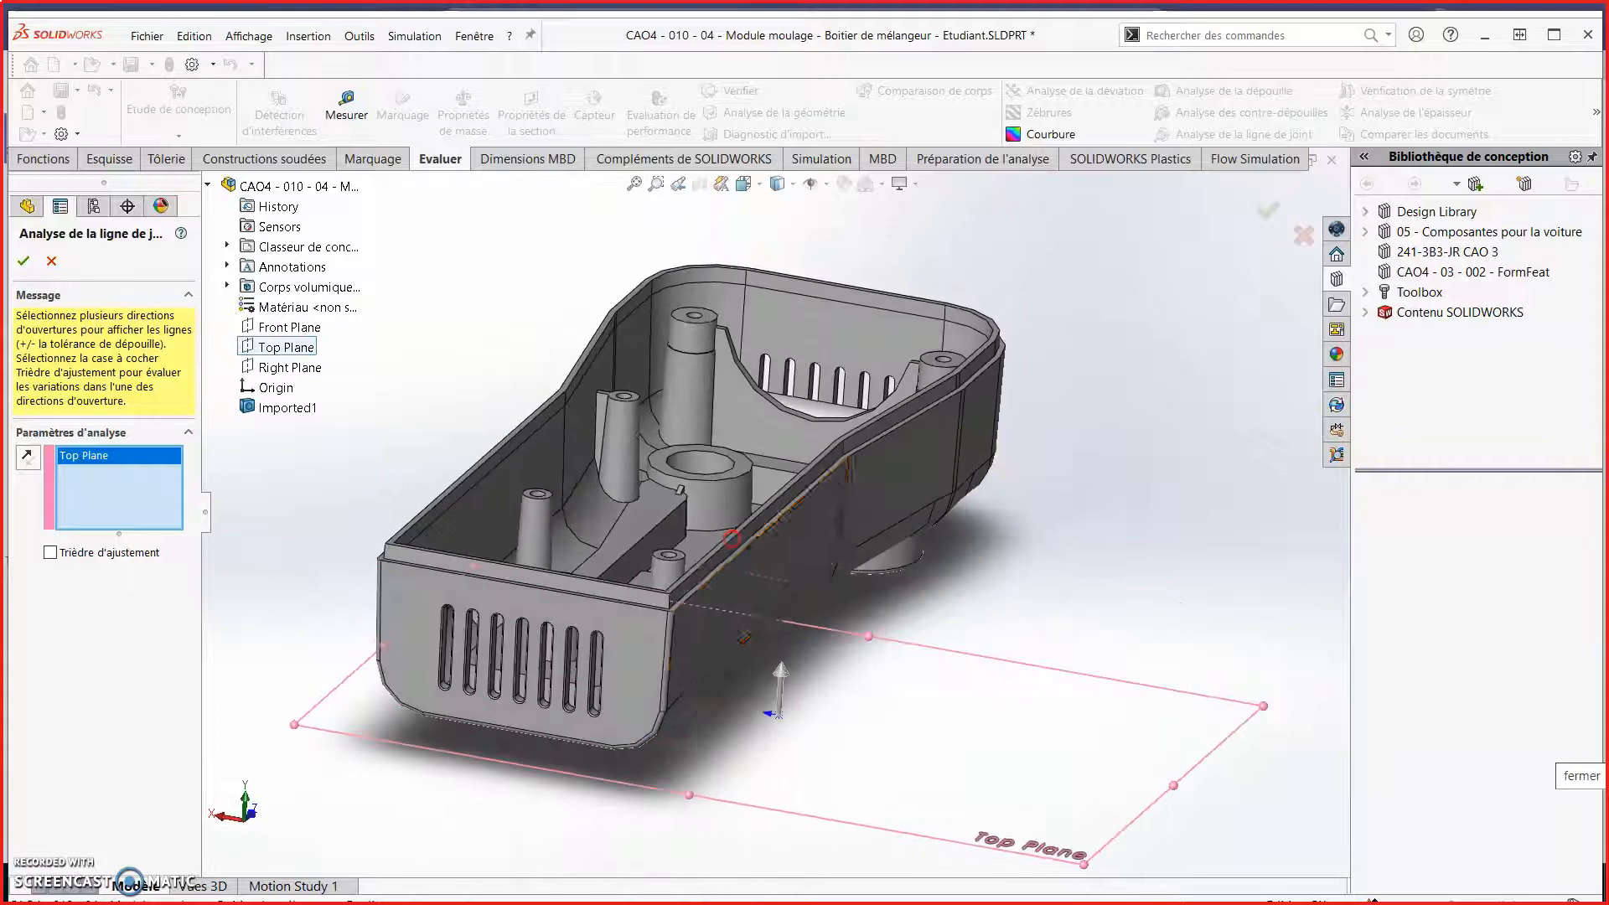
Reverse the parting line analysis's pull direction and enable the adjustment triad
left_click(783, 675)
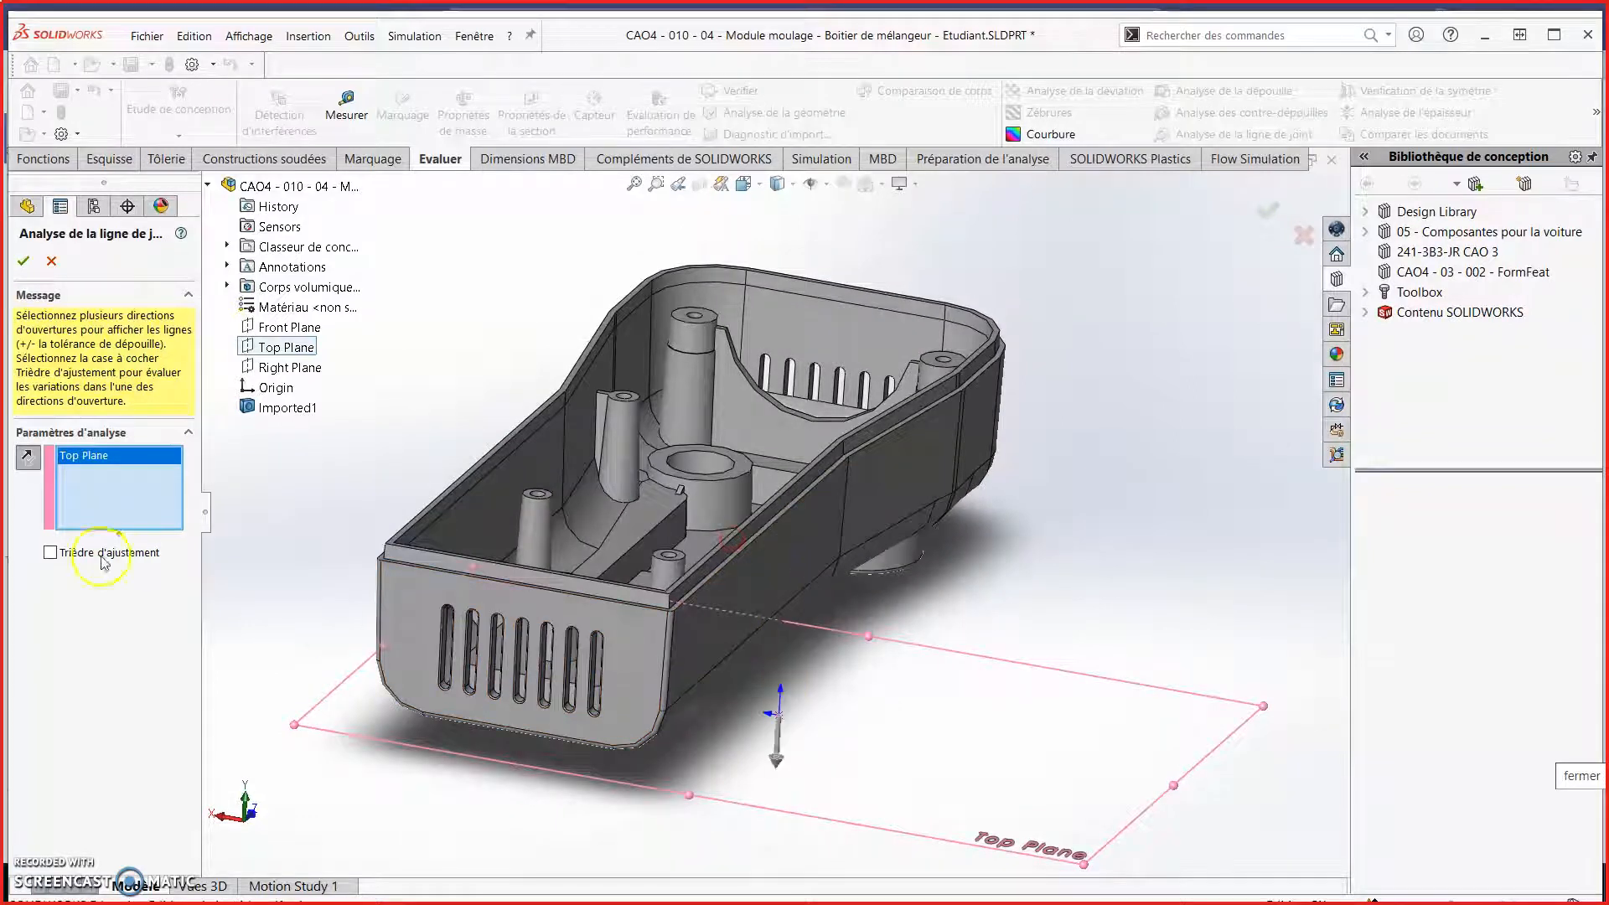
left_click(50, 552)
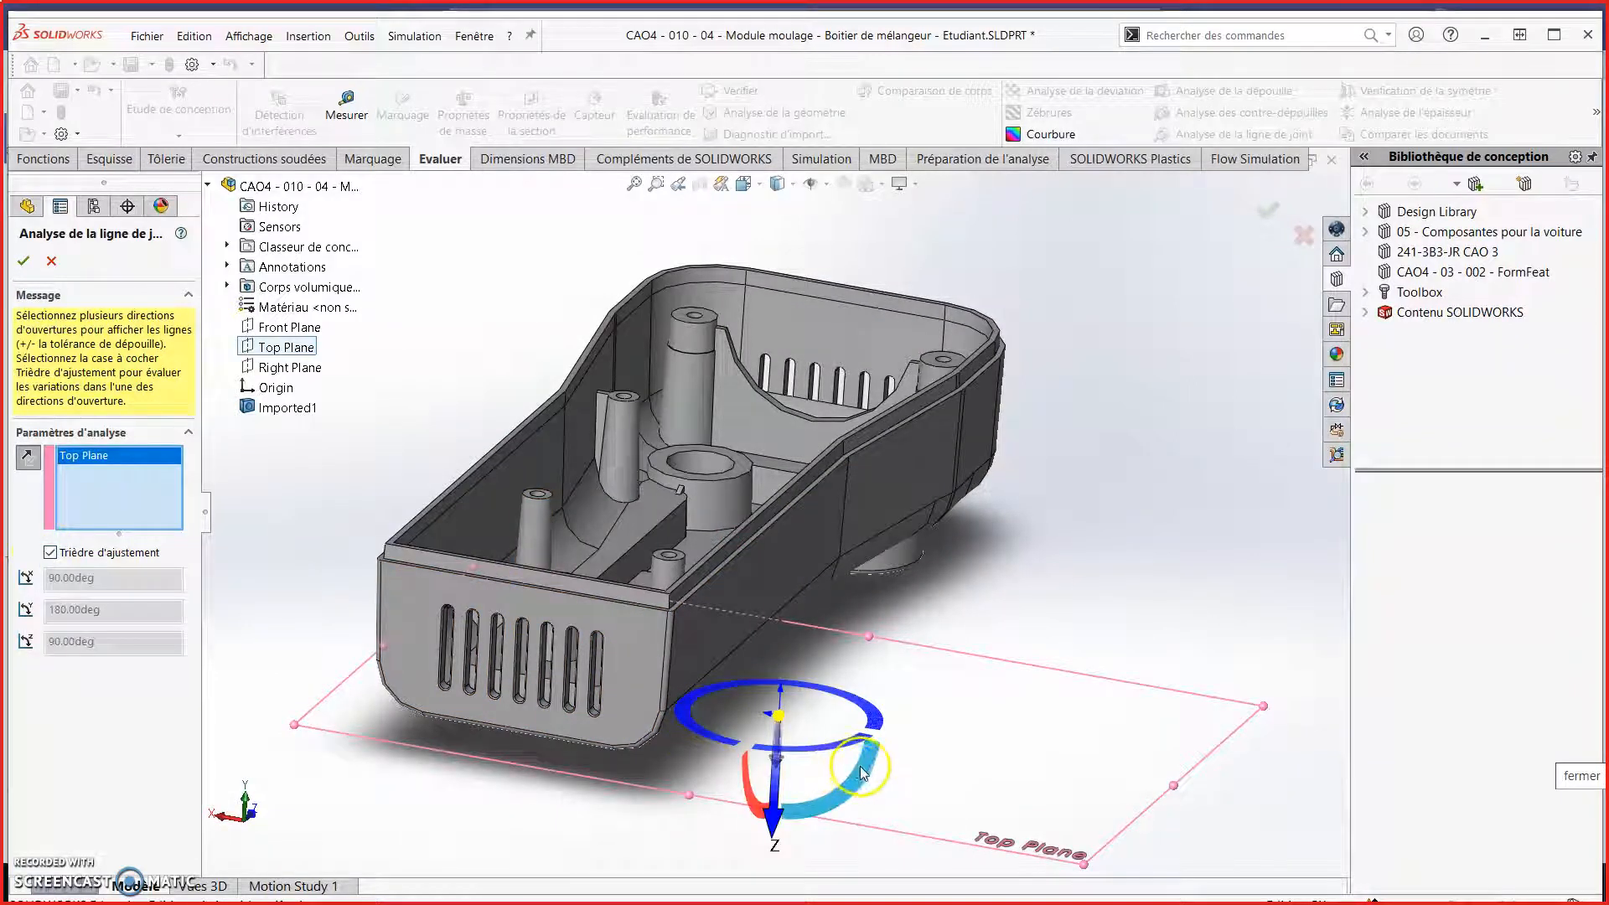
Rotate the adjustment triad to tilt the parting line analysis's pull direction to angles of 130, 40 and 90 degrees
left_click_drag(781, 819, 880, 734)
scroll(469, 306, "down", 2)
middle_click_drag(540, 365, 591, 419)
scroll(910, 594, "up", 4)
middle_click_drag(913, 654, 797, 696)
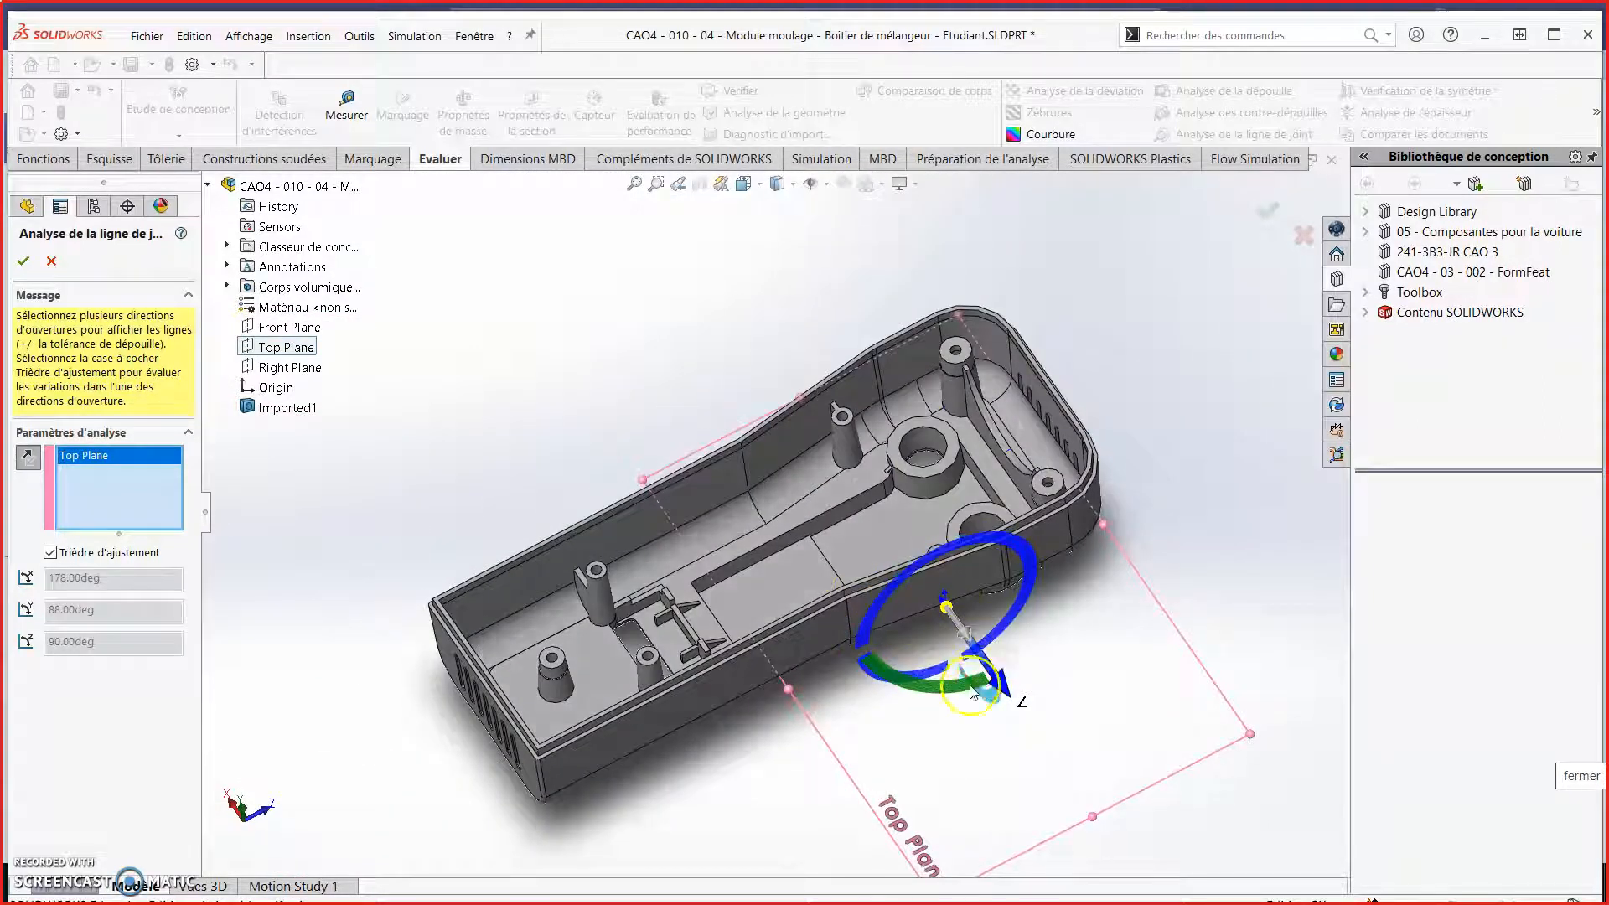
left_click_drag(997, 708, 997, 633)
left_click_drag(968, 508, 975, 622)
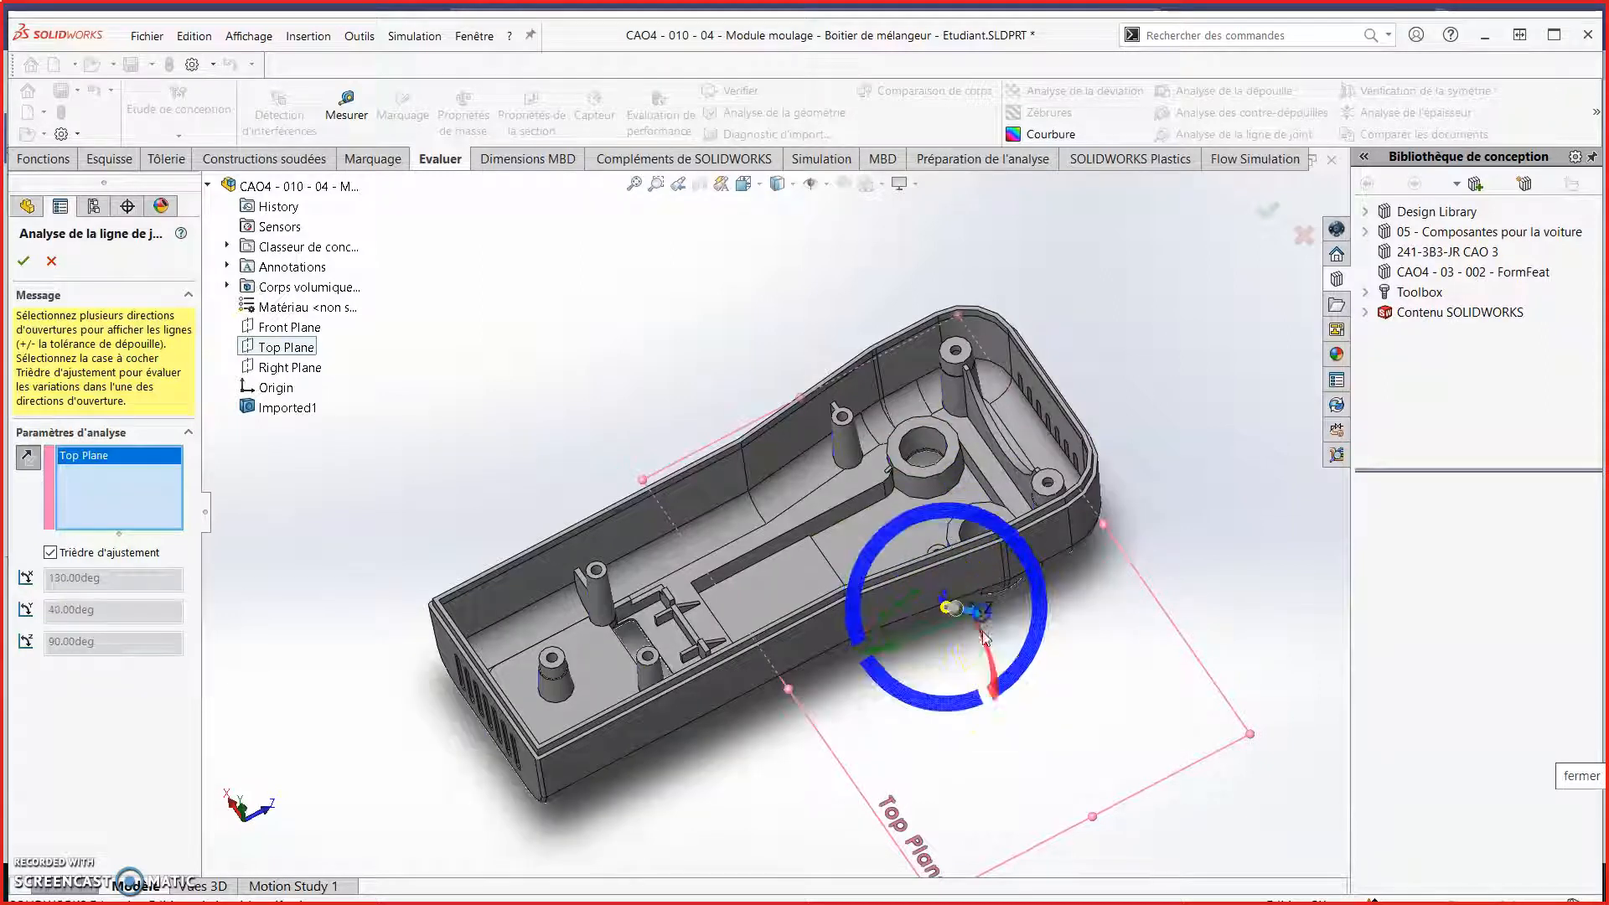
middle_click_drag(989, 689, 996, 530)
Turn off the adjustment triad and inspect the highlighted edges along the housing's lower side and interior
left_click(63, 491)
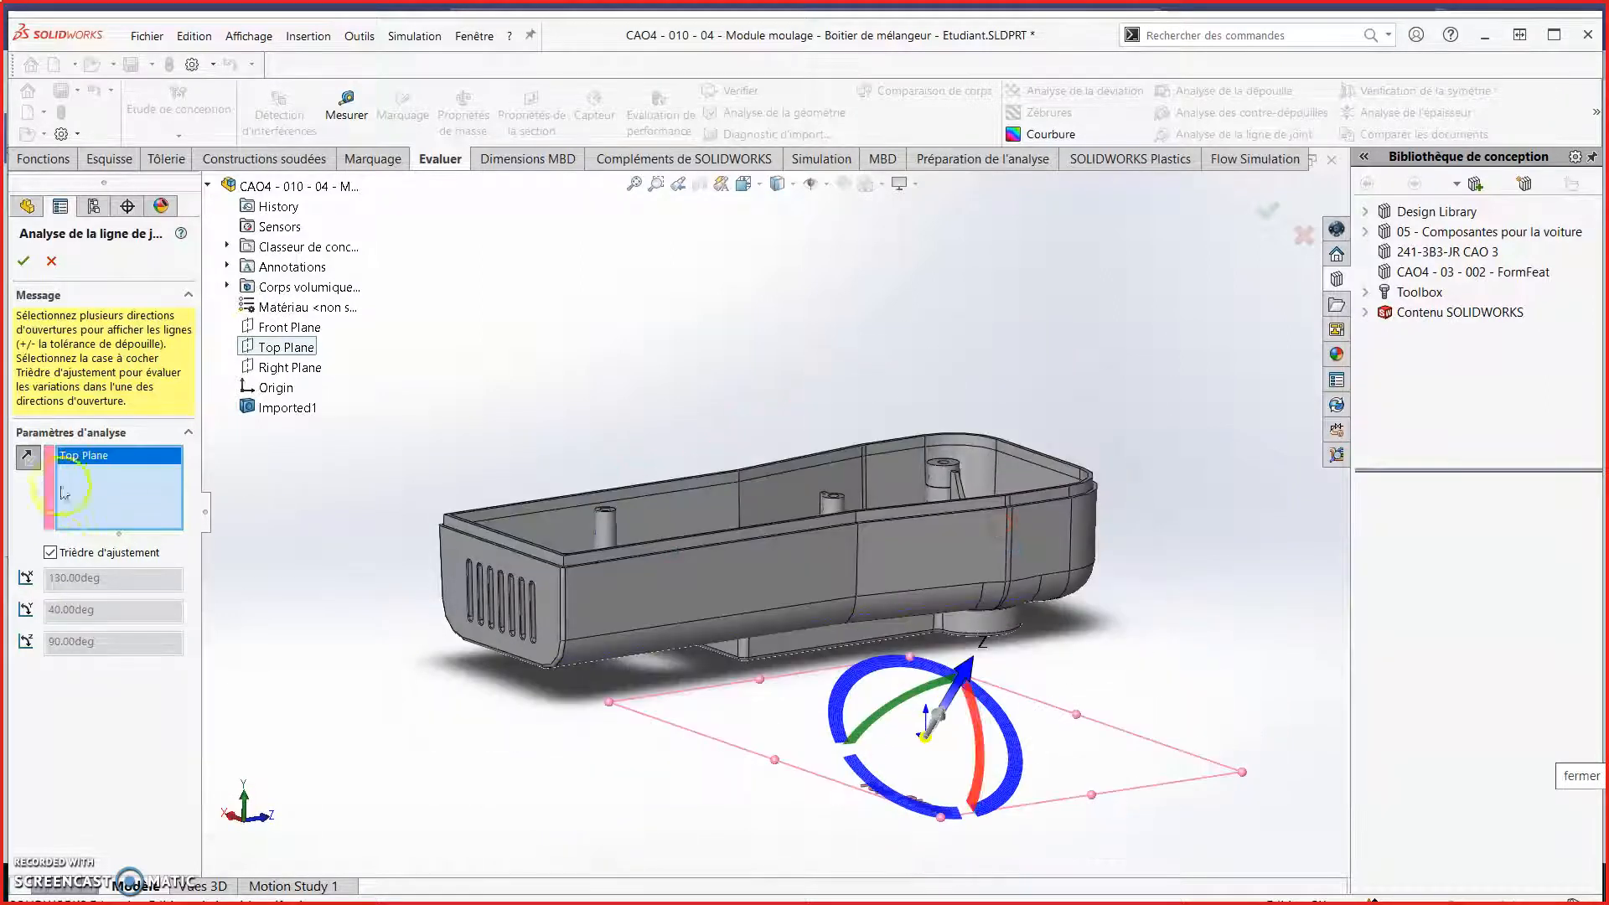
left_click(49, 554)
scroll(664, 653, "down", 5)
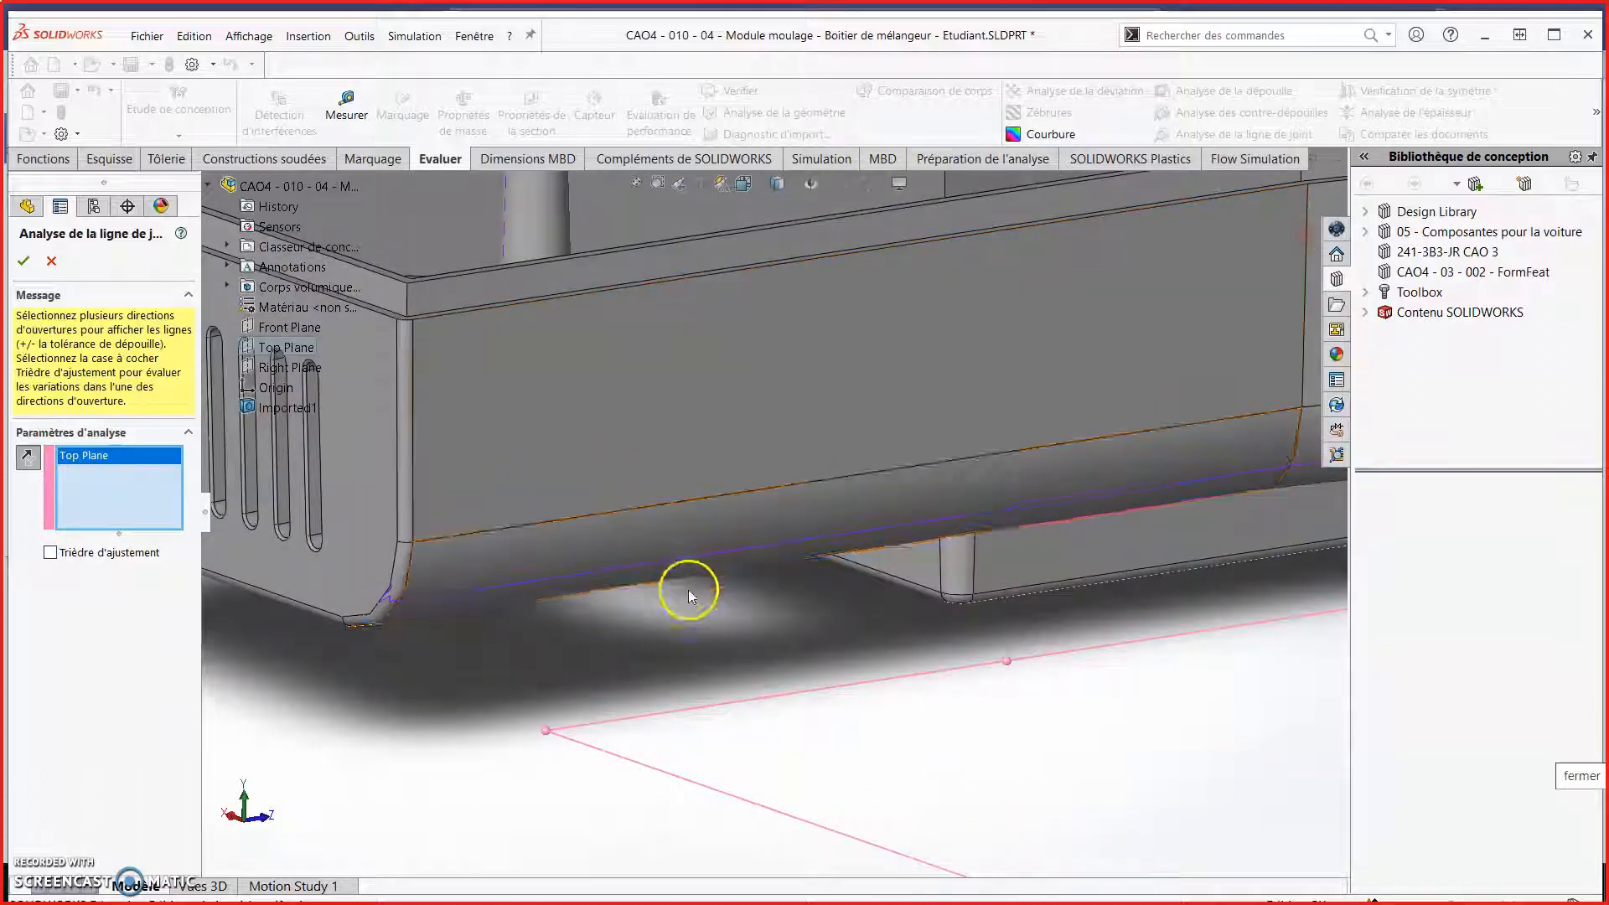
middle_click_drag(687, 590, 748, 540)
scroll(575, 539, "up", 5)
middle_click_drag(576, 536, 788, 365)
scroll(779, 362, "down", 2)
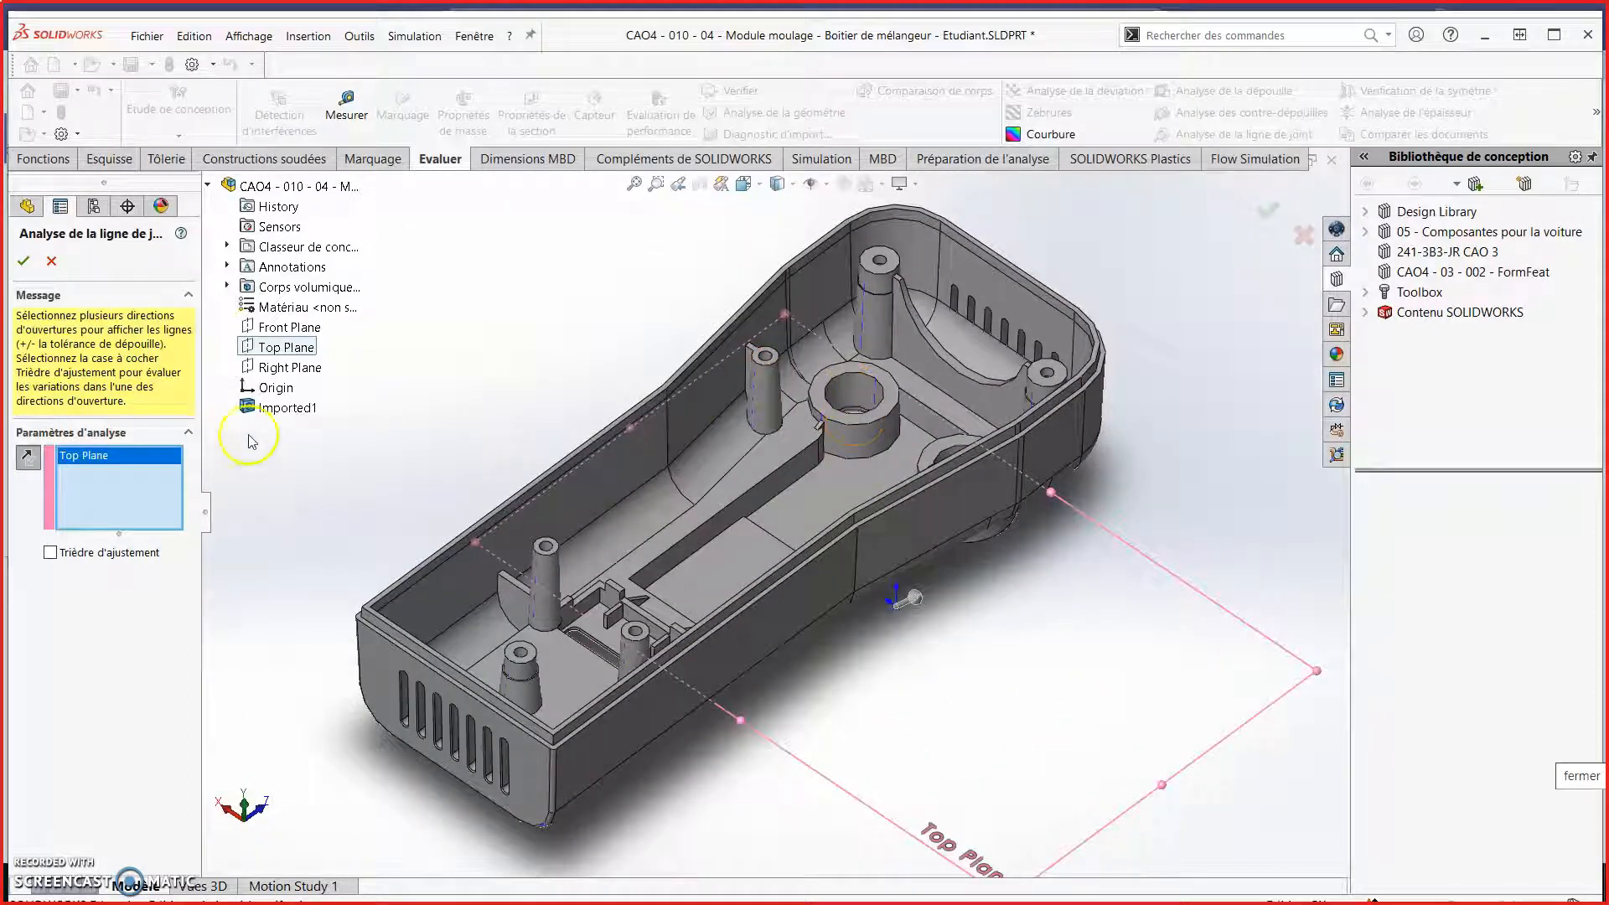
Replace the Top Plane with the Front Plane as the parting line analysis's pull direction
right_click(81, 455)
left_click(148, 488)
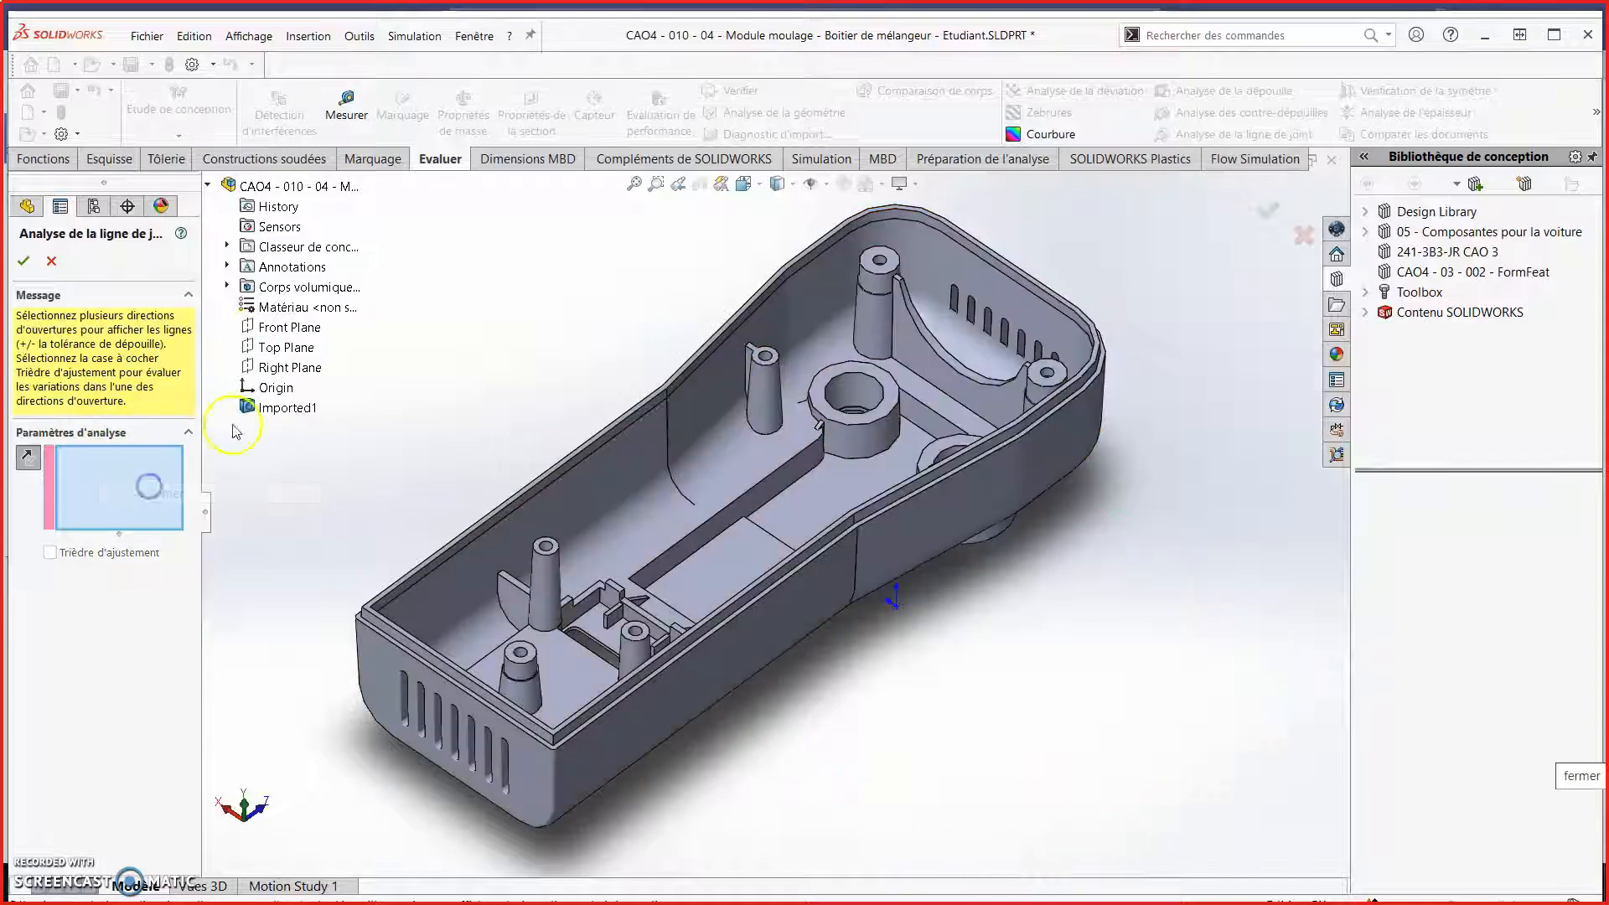
left_click(289, 327)
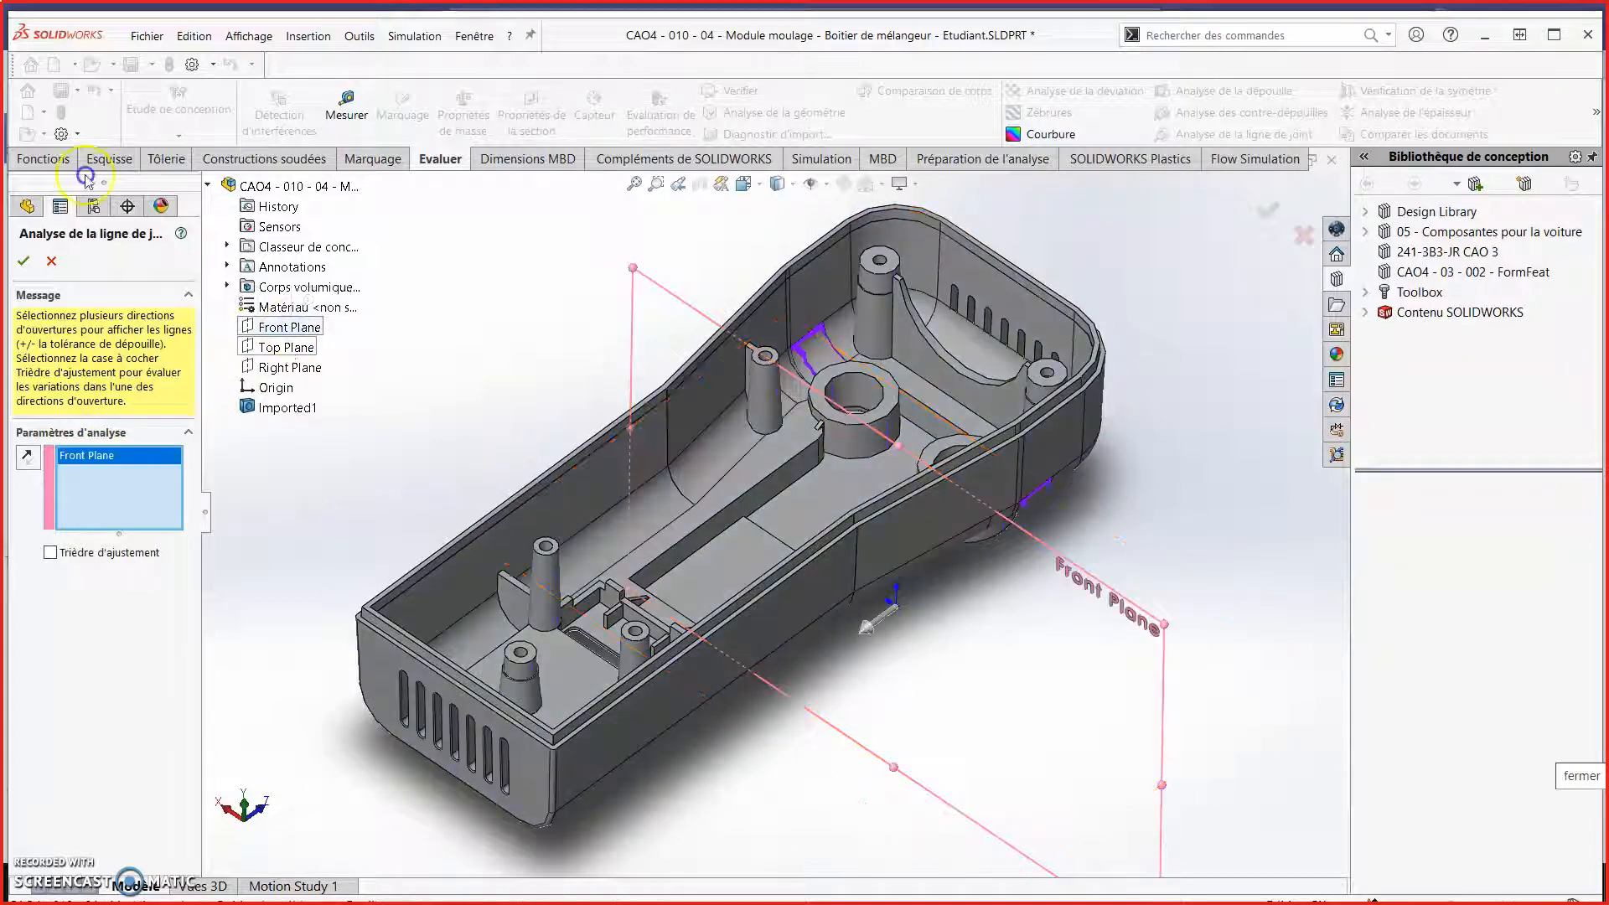
Clear the Front Plane from the analysis and use the Top Plane as the pull direction again
right_click(84, 456)
left_click(134, 474)
left_click(277, 347)
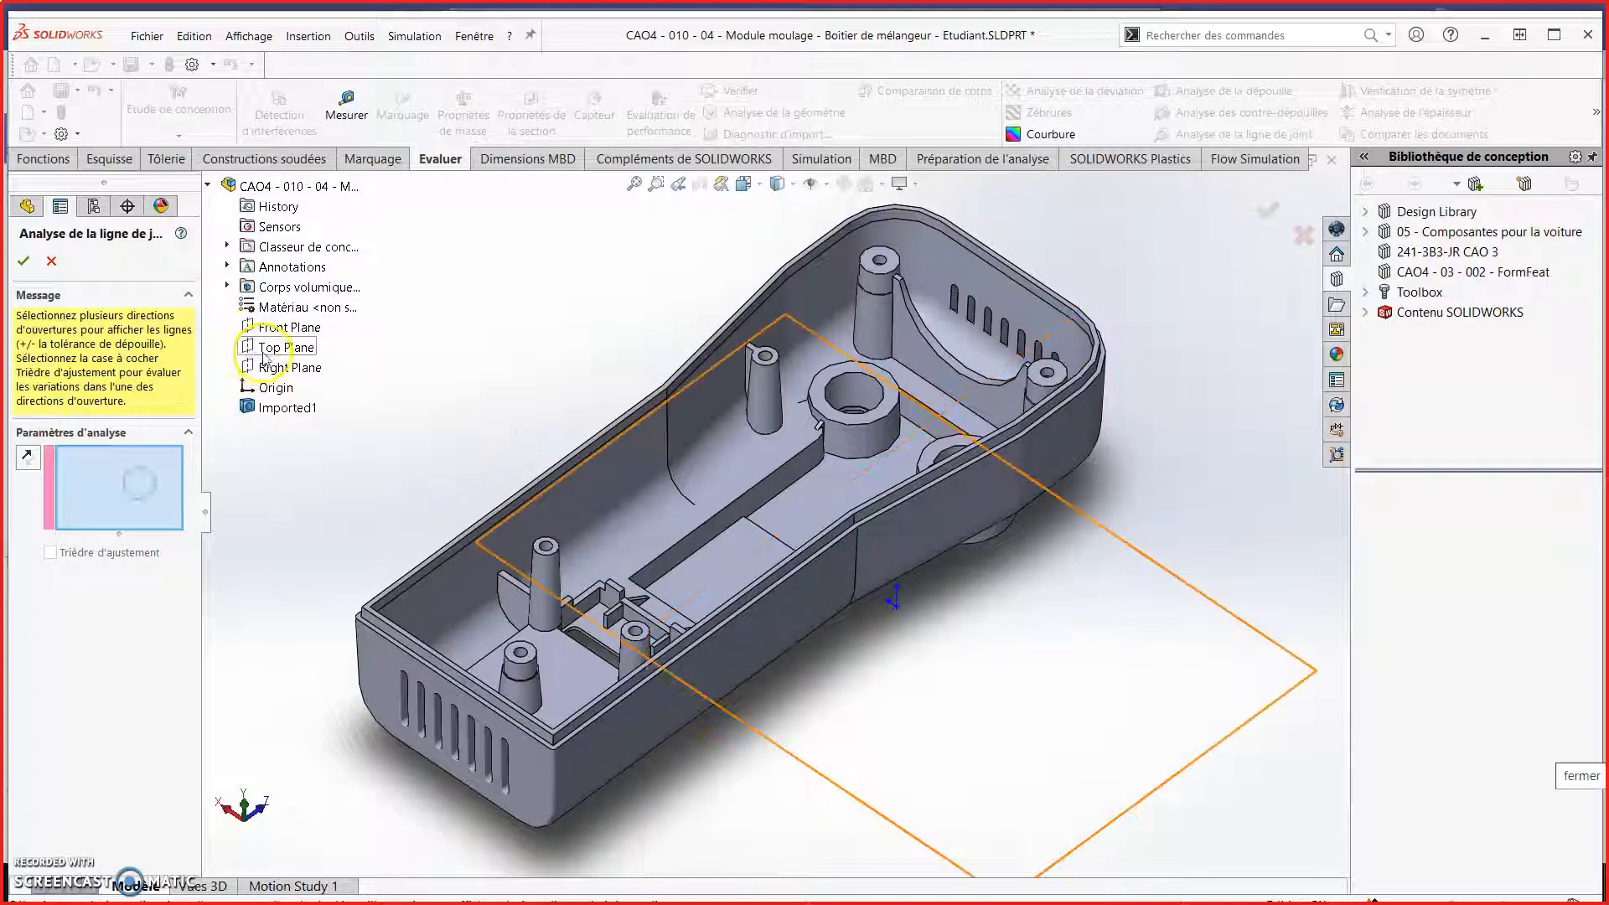
Inspect the housing's parting edges from several angles and close the parting line analysis without applying it
middle_click_drag(388, 438, 869, 269)
middle_click_drag(930, 637, 757, 277)
mouse_move(650, 500)
middle_mouse_down()
mouse_move(851, 546)
mouse_move(931, 632)
mouse_move(851, 579)
mouse_move(637, 494)
middle_mouse_up()
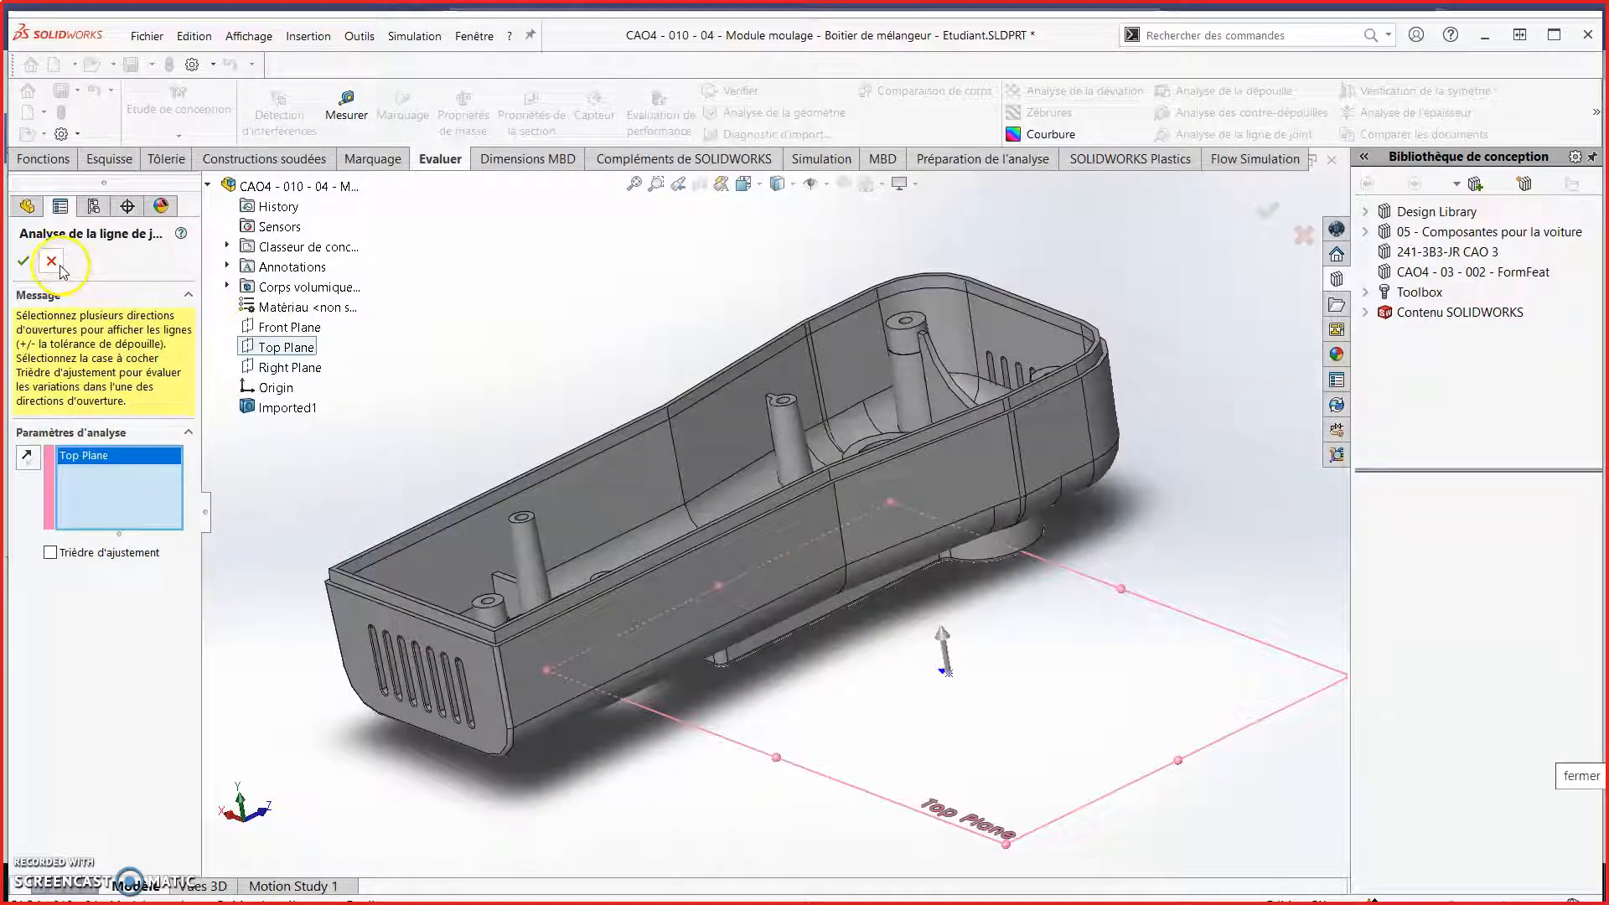
left_click(60, 267)
middle_click_drag(912, 349, 961, 398)
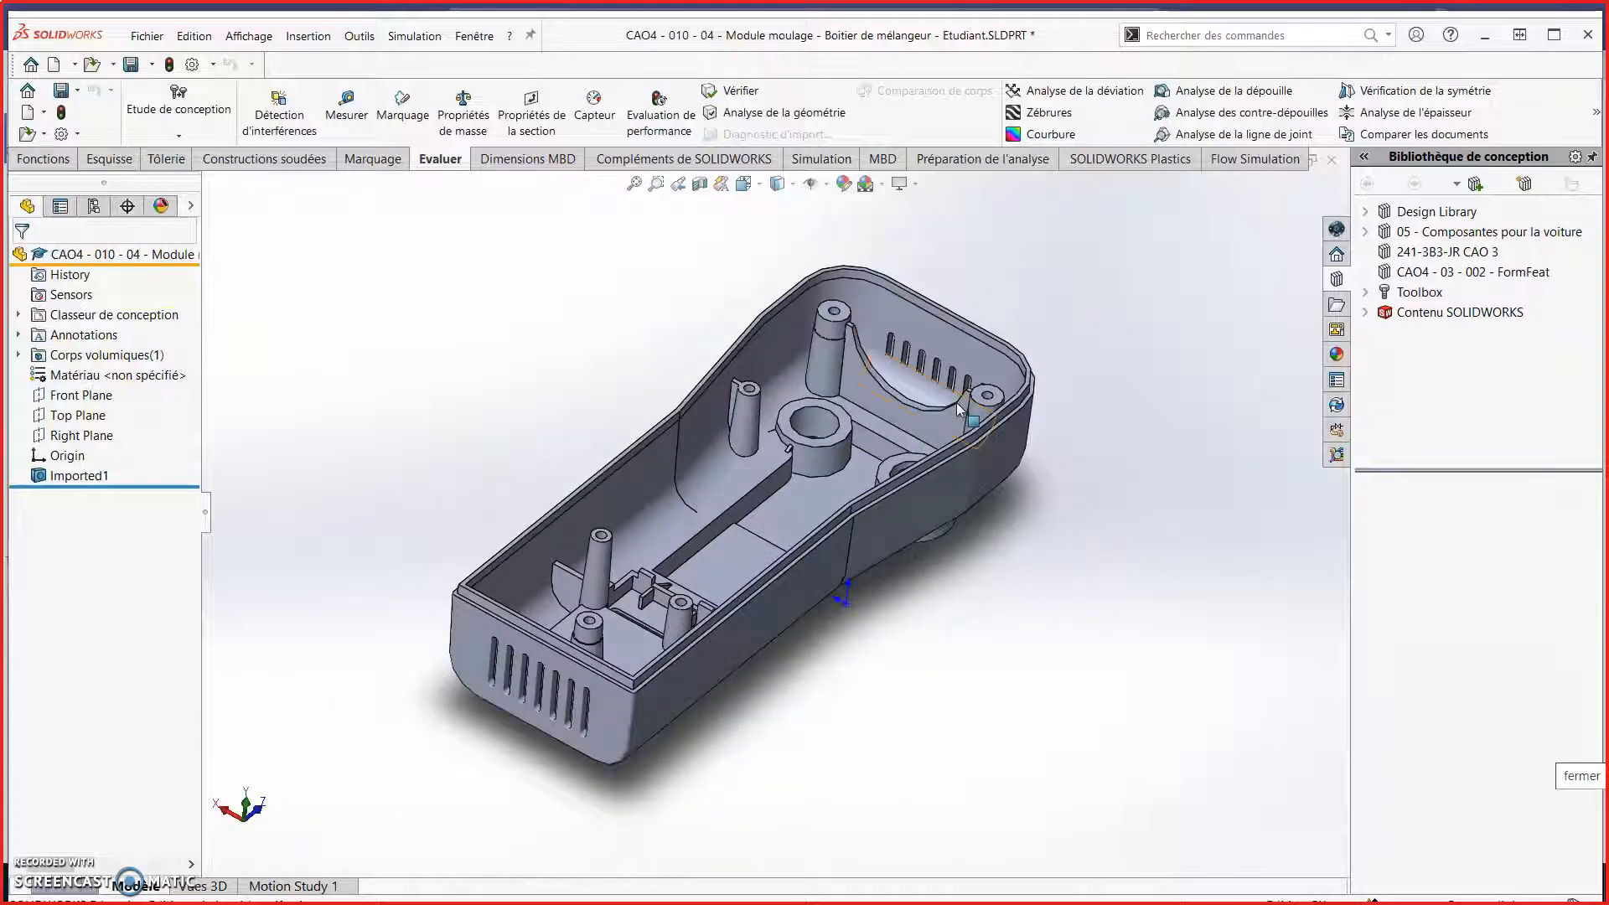